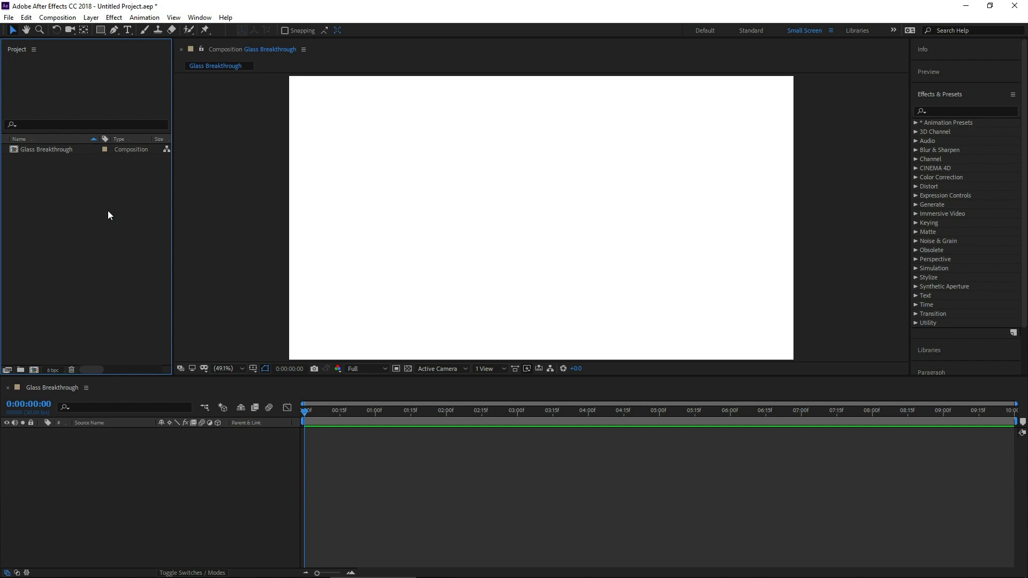
Import YOURLOGO.png and add it as a layer in the Glass Breakthrough composition
double_click(79, 219)
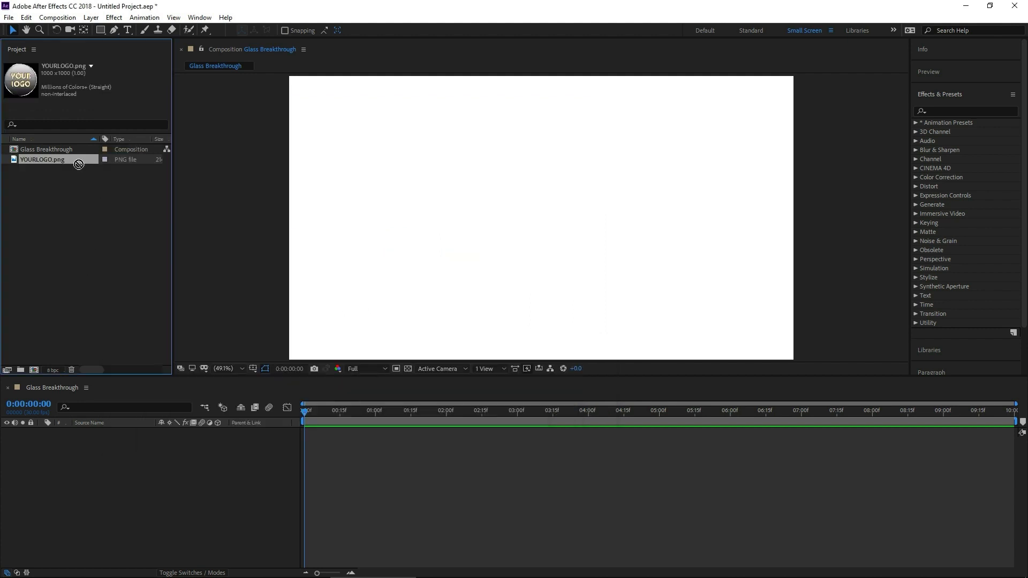
drag(79, 164, 120, 440)
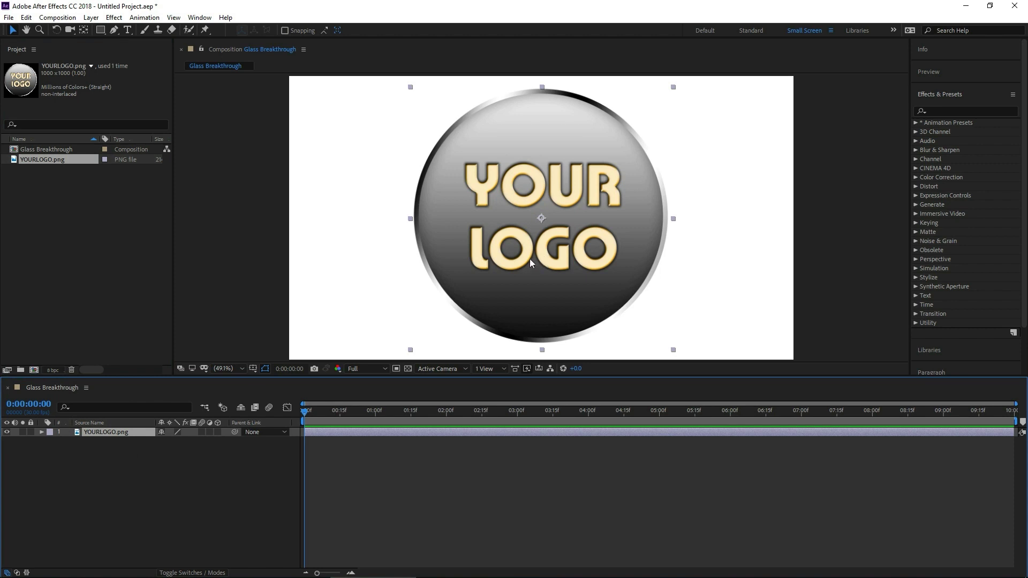
Shrink the logo layer to a Scale of 33.3% and set its first Scale keyframe at 0:00:00:00
drag(411, 349, 502, 283)
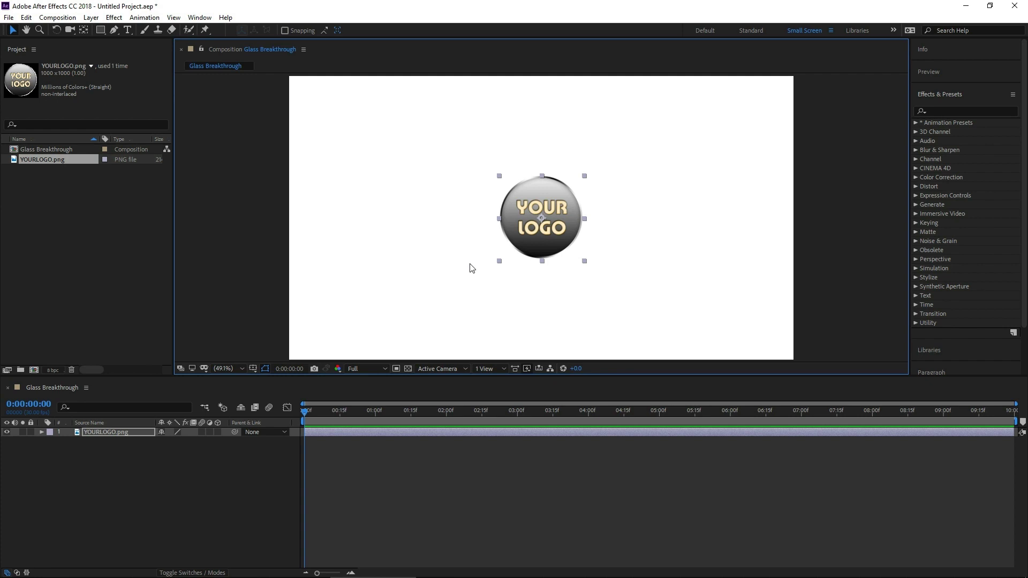
click(143, 433)
key(s)
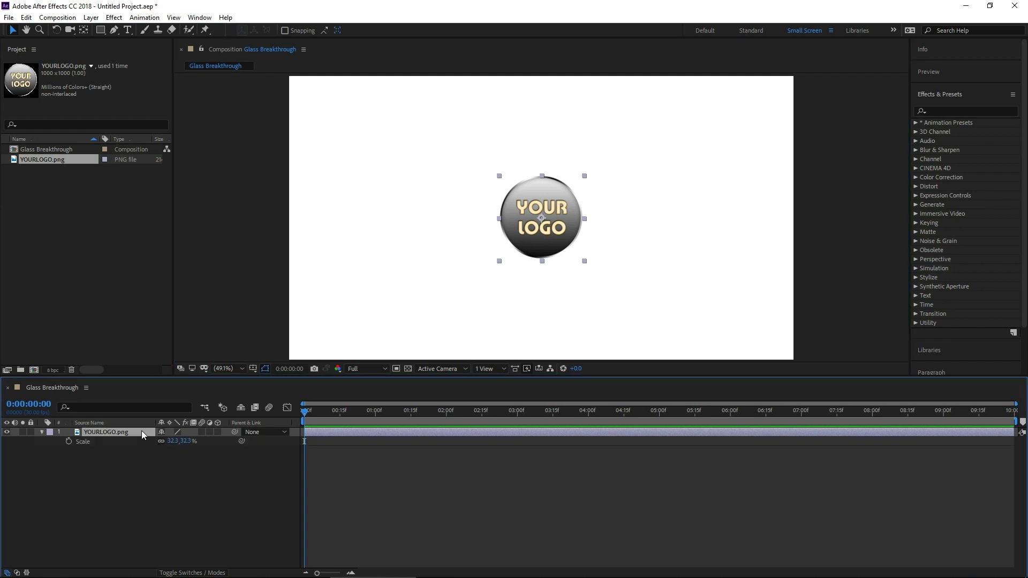
drag(172, 440, 180, 440)
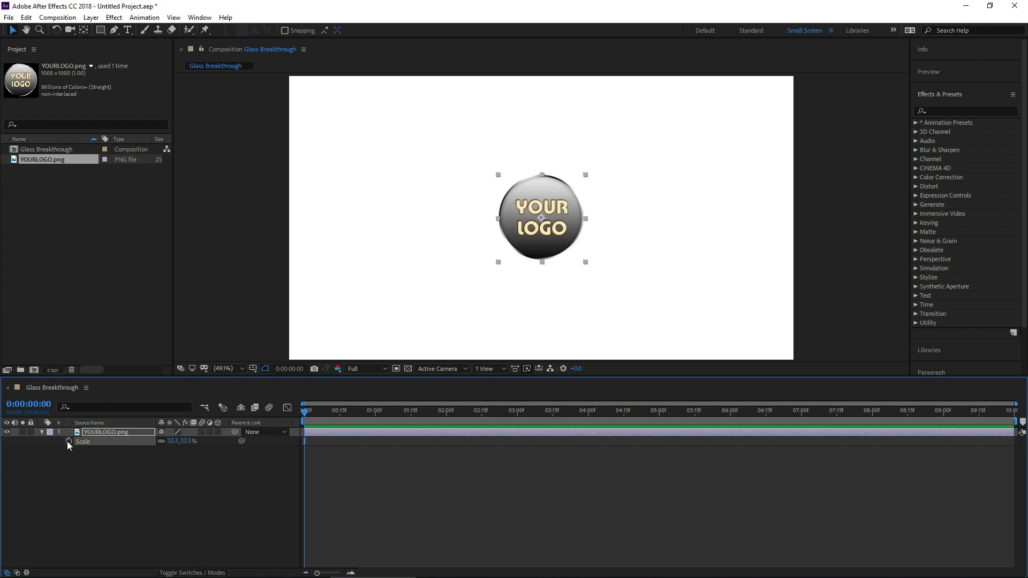
click(69, 441)
Add Scale keyframes to the logo of 18.5% at 0:00:00:21 and 40% at 0:00:01:00
drag(304, 411, 357, 418)
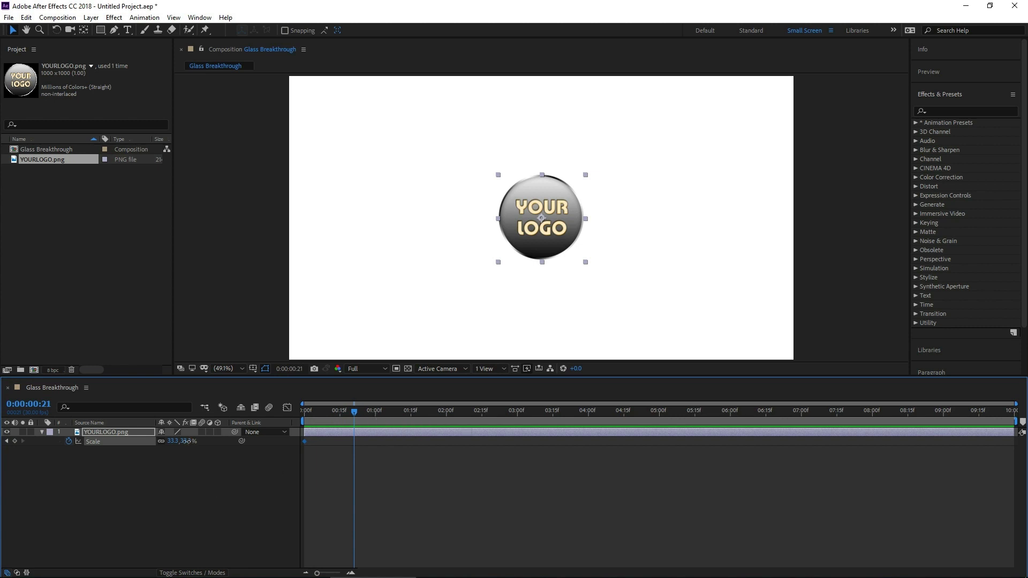
drag(183, 442, 181, 443)
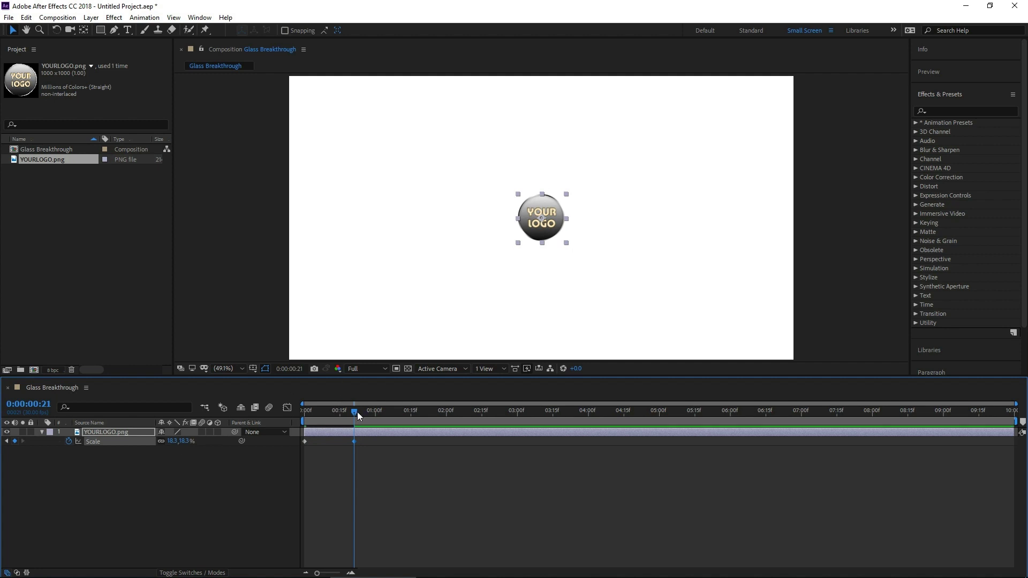
drag(355, 413, 377, 421)
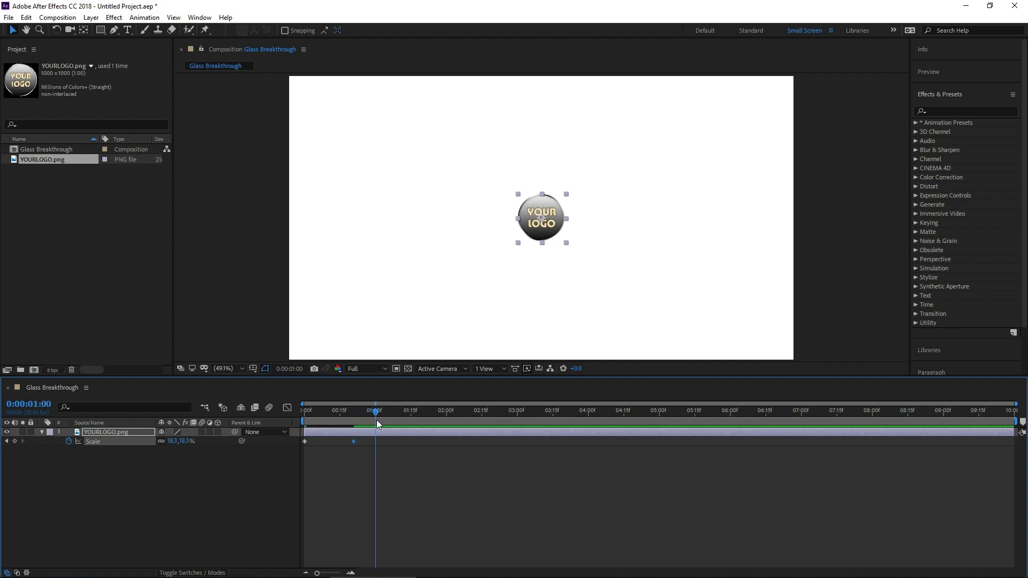
drag(186, 442, 210, 454)
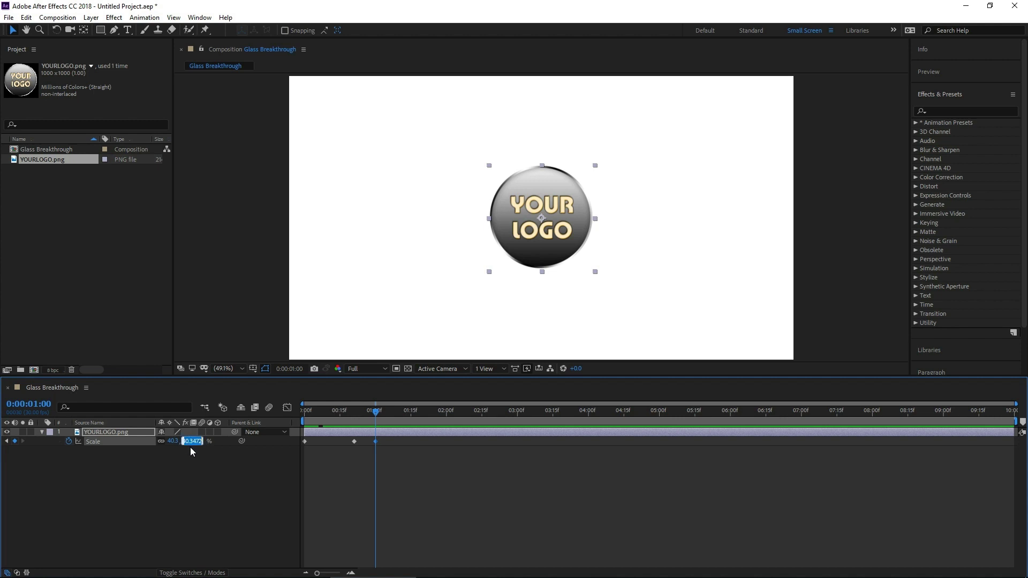
key(Return)
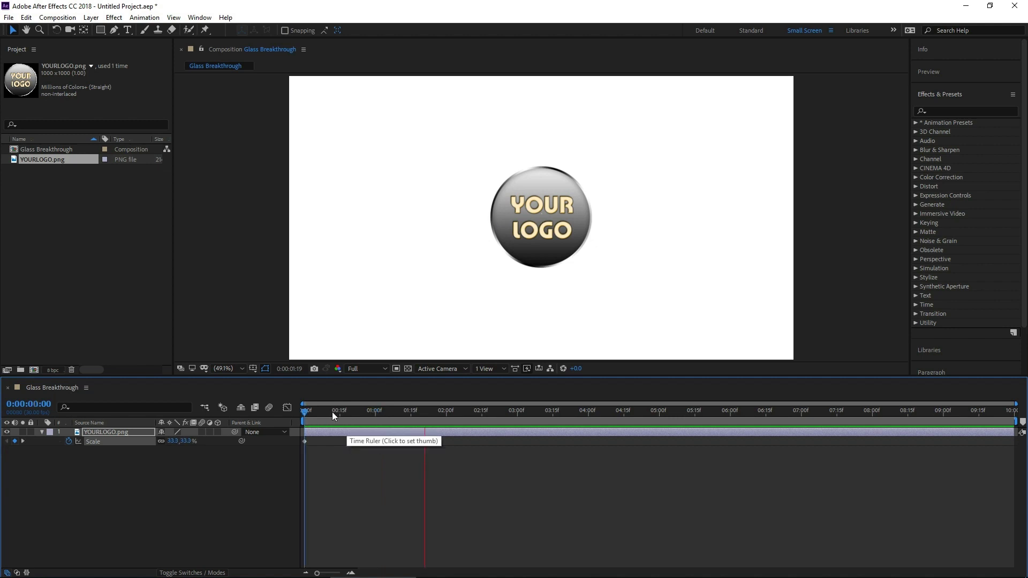
Apply Easy Ease to the Scale keyframe at 0:00:00:21 and preview the animation from the start
drag(332, 412, 313, 420)
key(space)
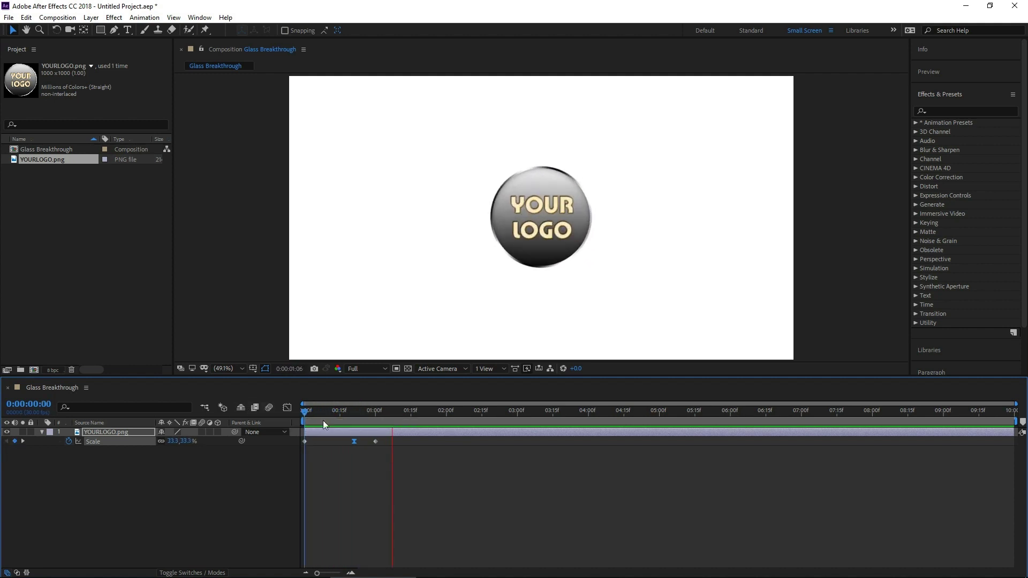
Add a 35% Scale keyframe to the logo at 0:00:01:22 and play the animation from the start
drag(362, 418, 375, 416)
click(375, 420)
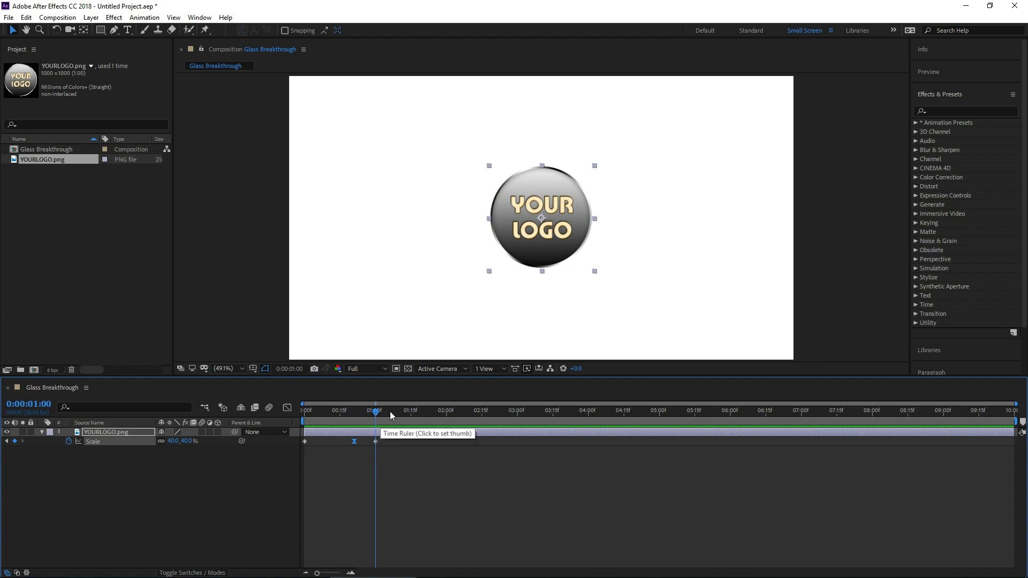
drag(384, 417, 431, 416)
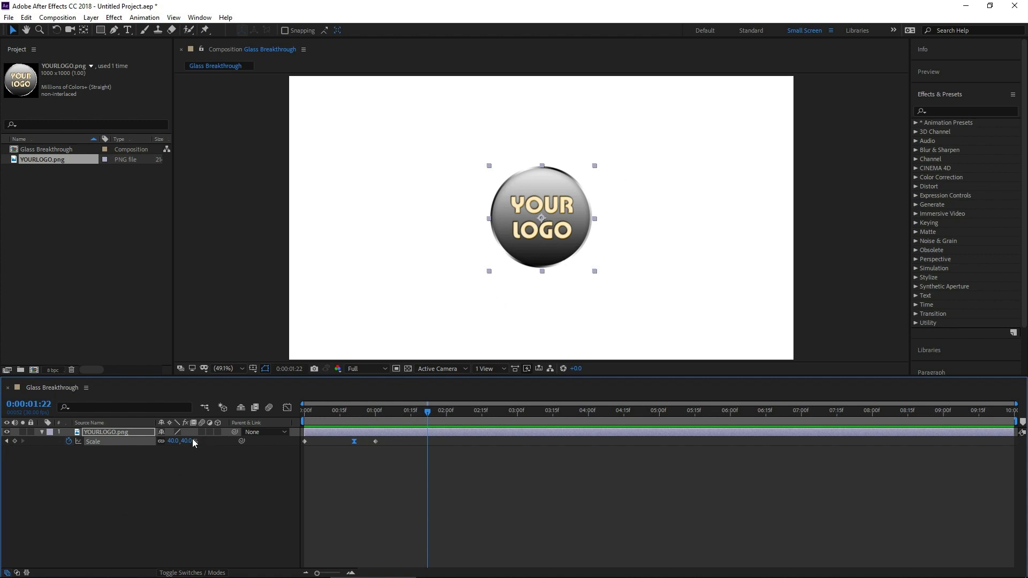
drag(186, 441, 186, 442)
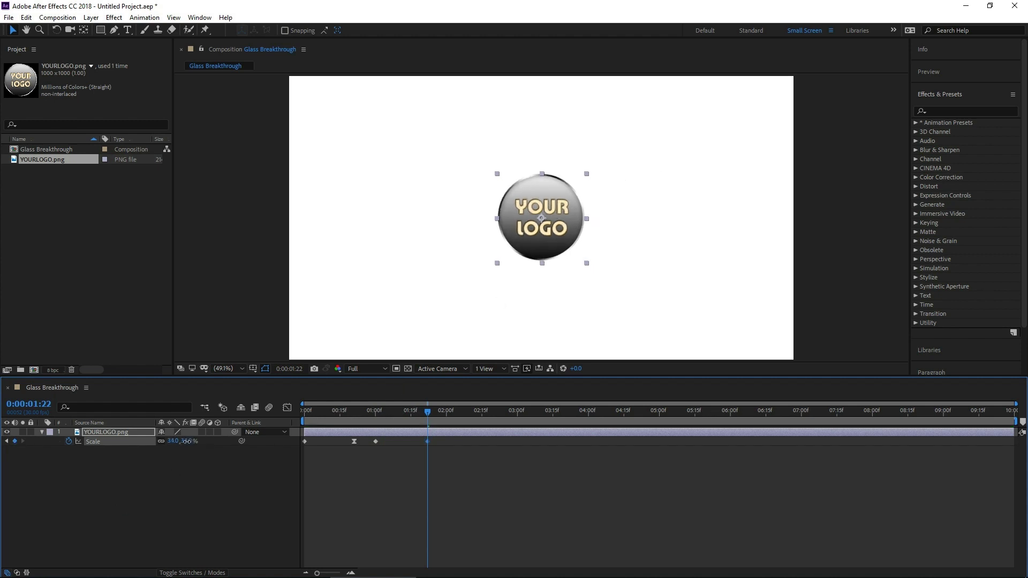
key(Home)
key(space)
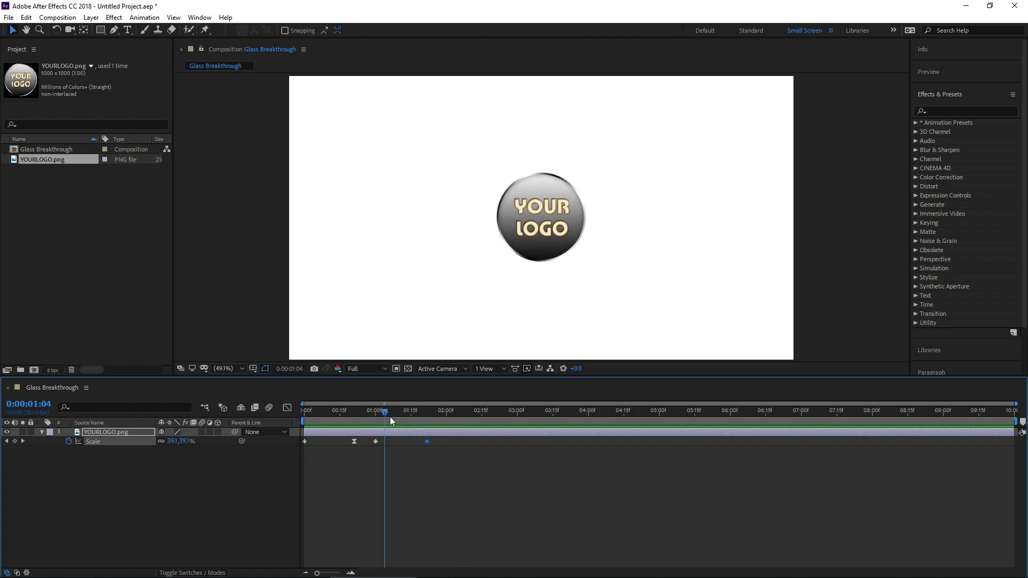
key(space)
Add Scale keyframes to the logo of 35% at 0:00:02:00 and 19% at 0:00:03:00
drag(377, 411, 446, 415)
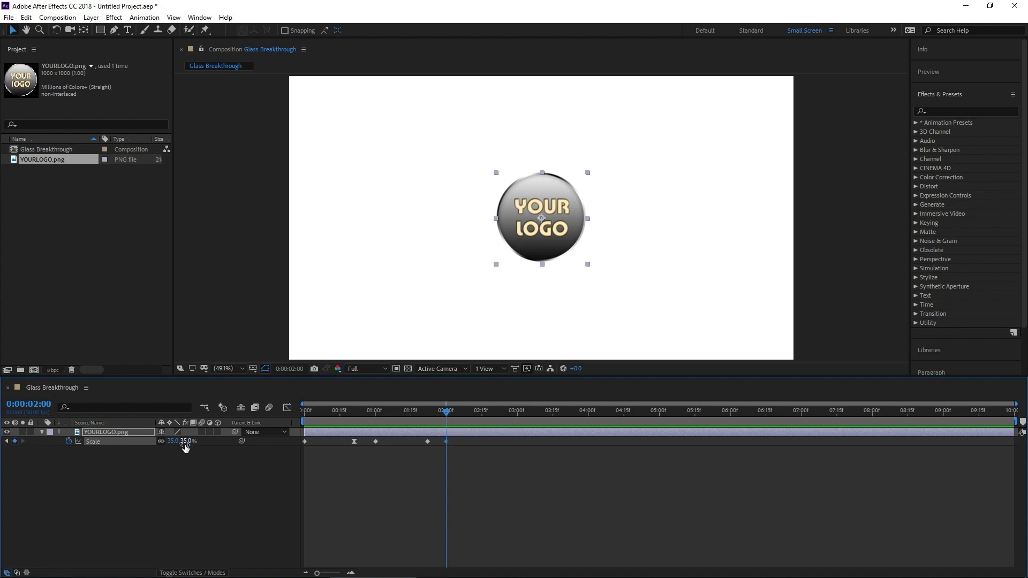
drag(419, 413, 448, 421)
drag(446, 417, 517, 420)
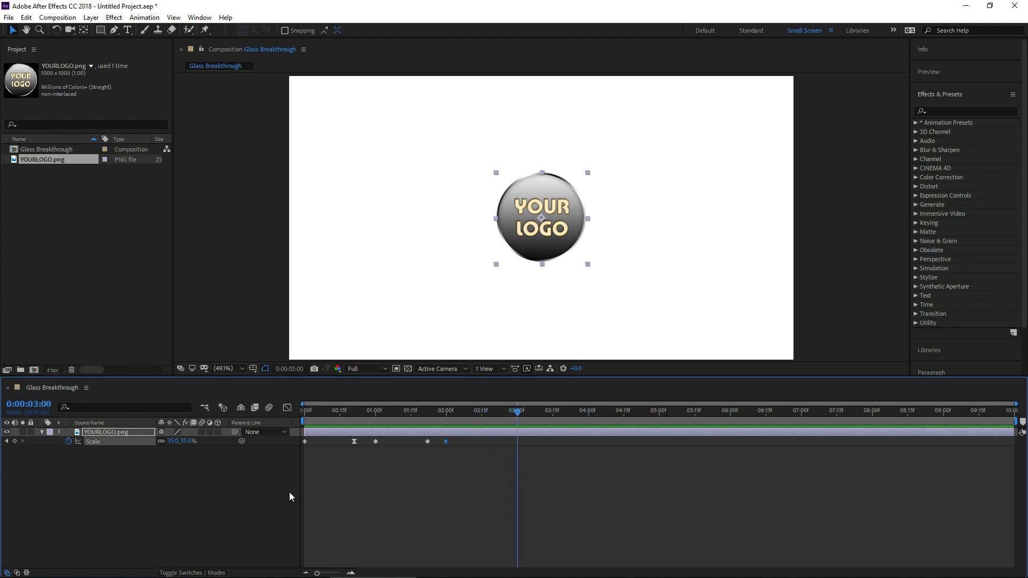
drag(194, 446, 180, 441)
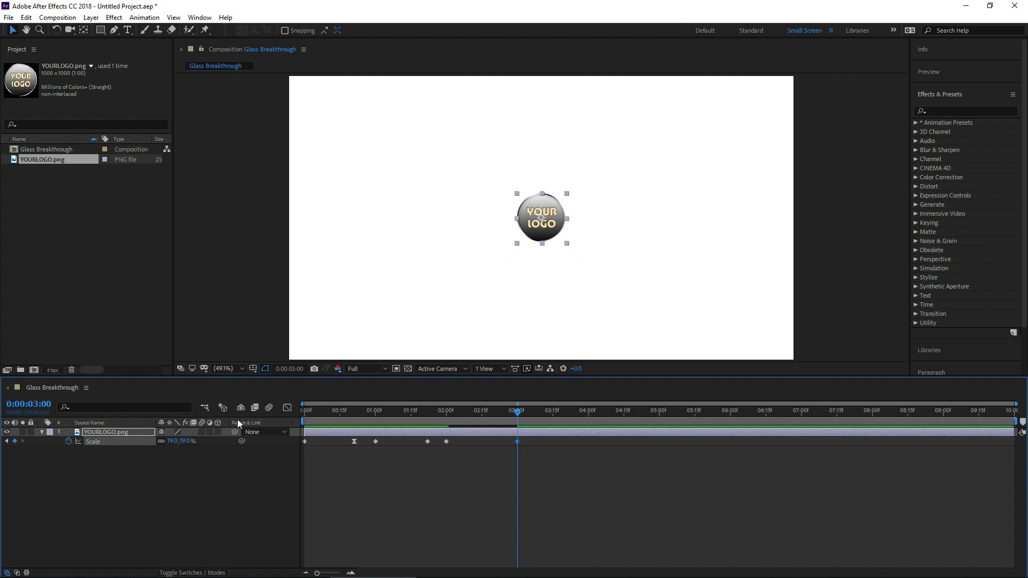
Add Scale keyframes to the logo of 40% at 0:00:03:09 and 32% at 0:00:04:00
drag(518, 412, 539, 414)
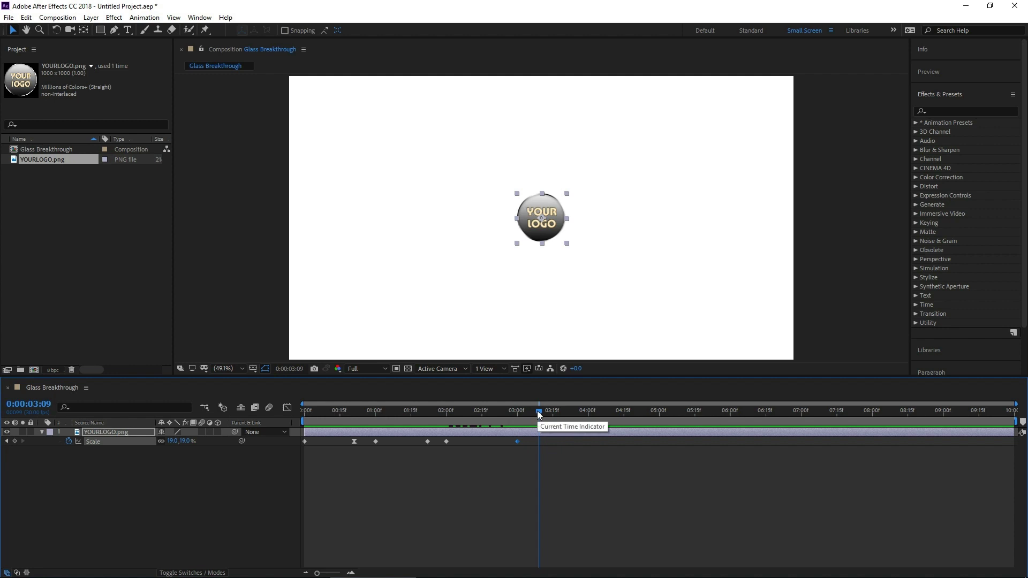
click(184, 442)
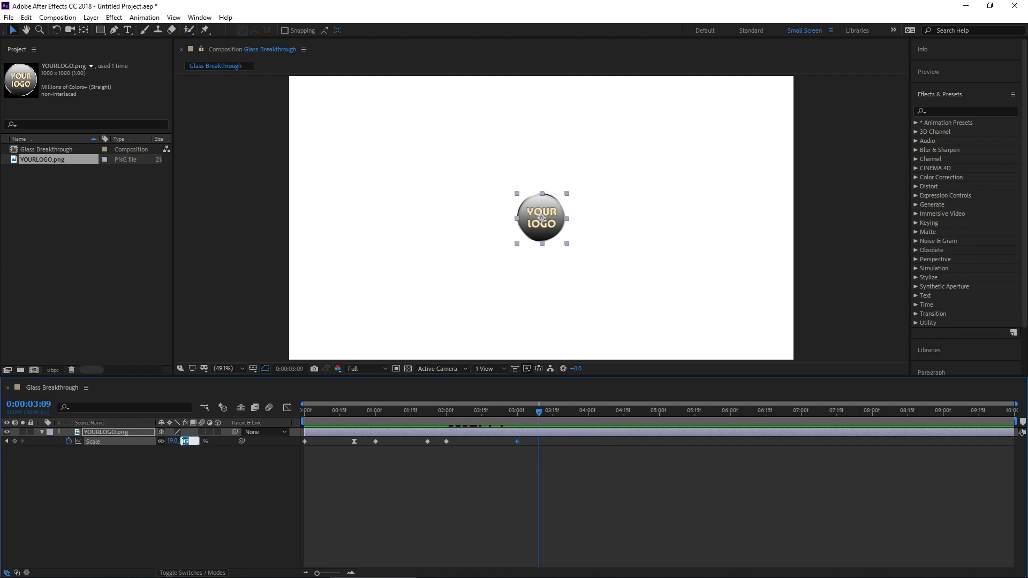
key(Return)
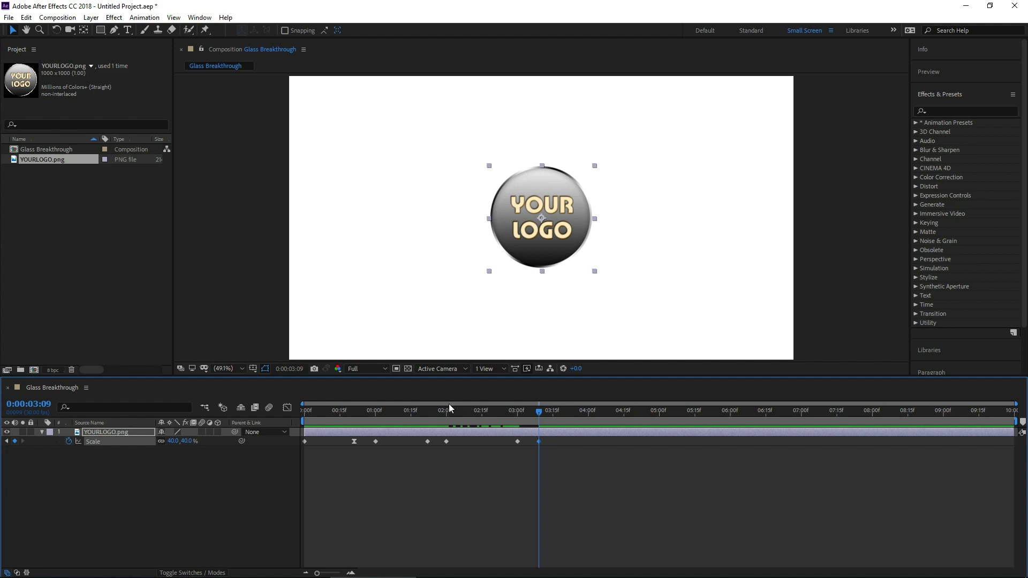
drag(540, 411, 588, 422)
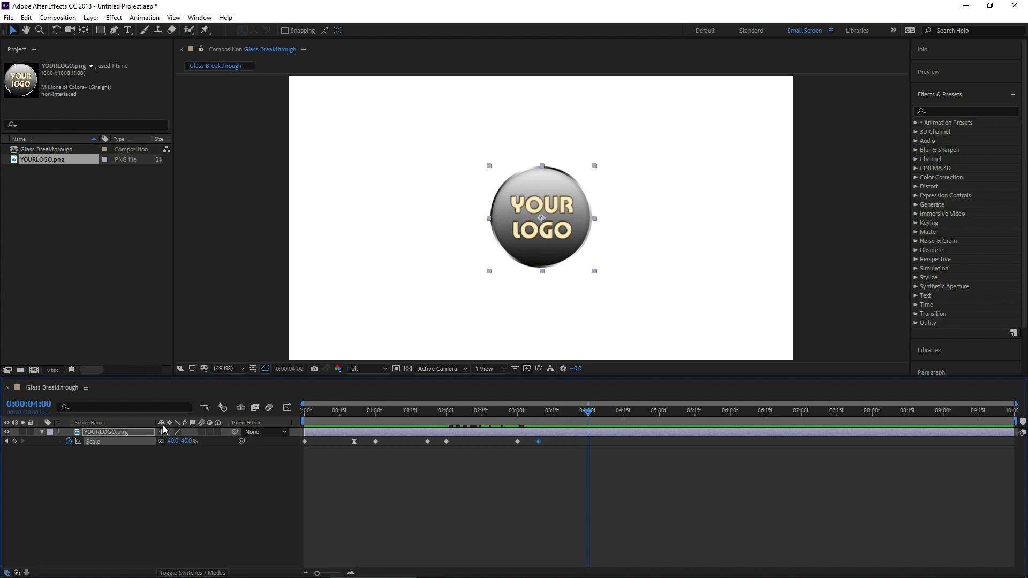
drag(185, 442, 183, 442)
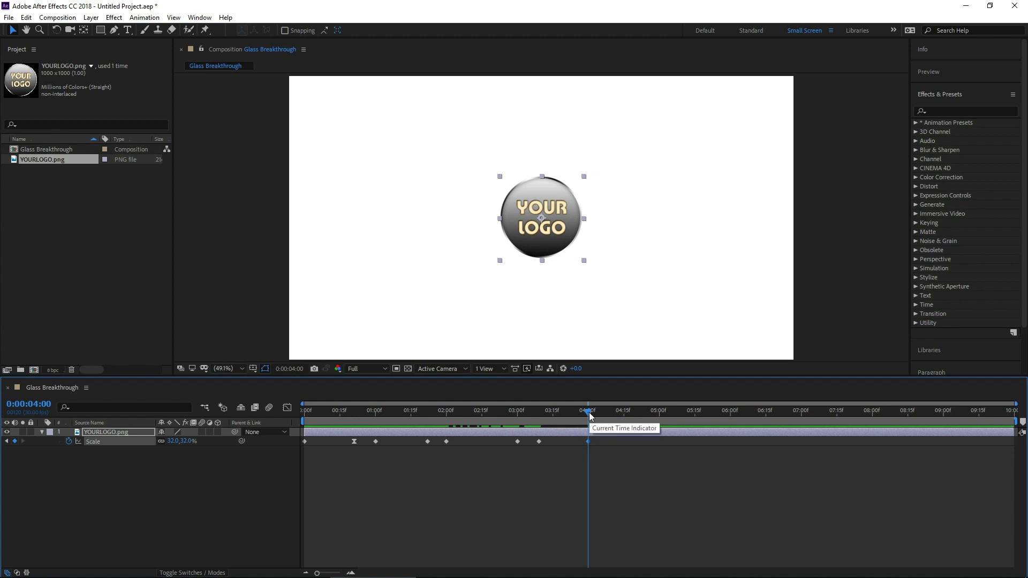
Add Scale keyframes to the logo of 32% at 0:00:04:09 and 10% at 0:00:05:23
drag(589, 415, 610, 414)
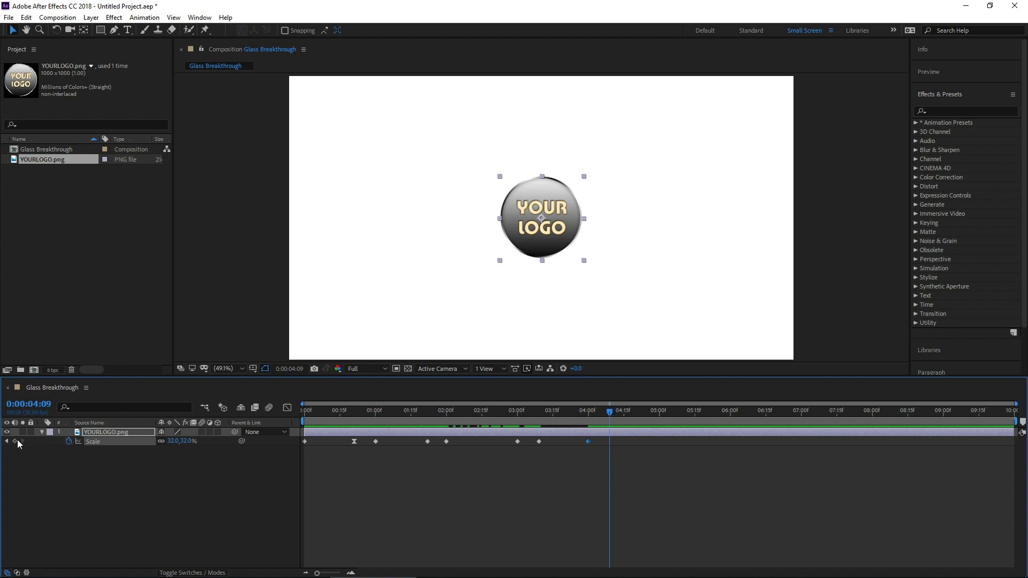
drag(591, 411, 714, 422)
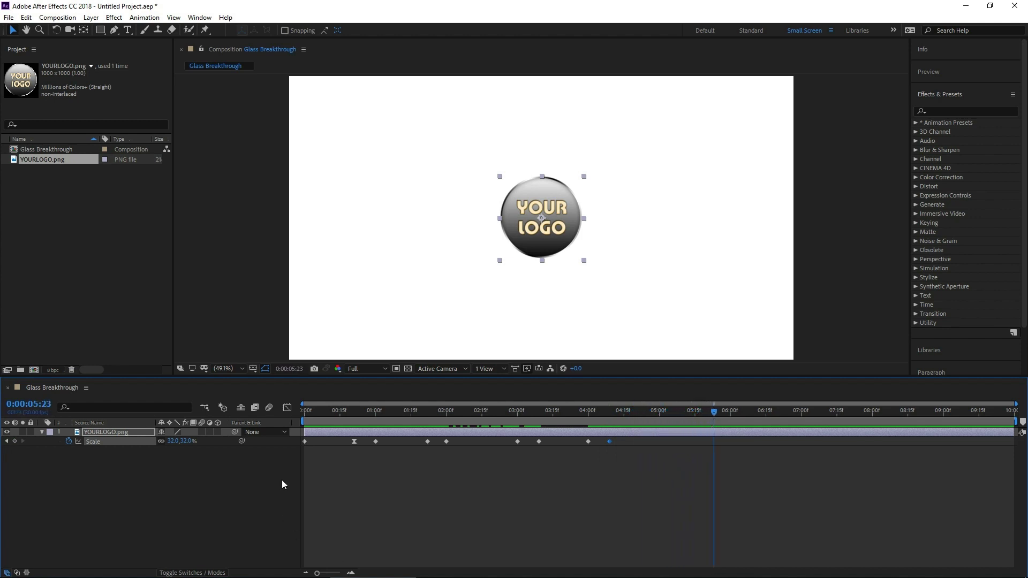
drag(183, 441, 176, 444)
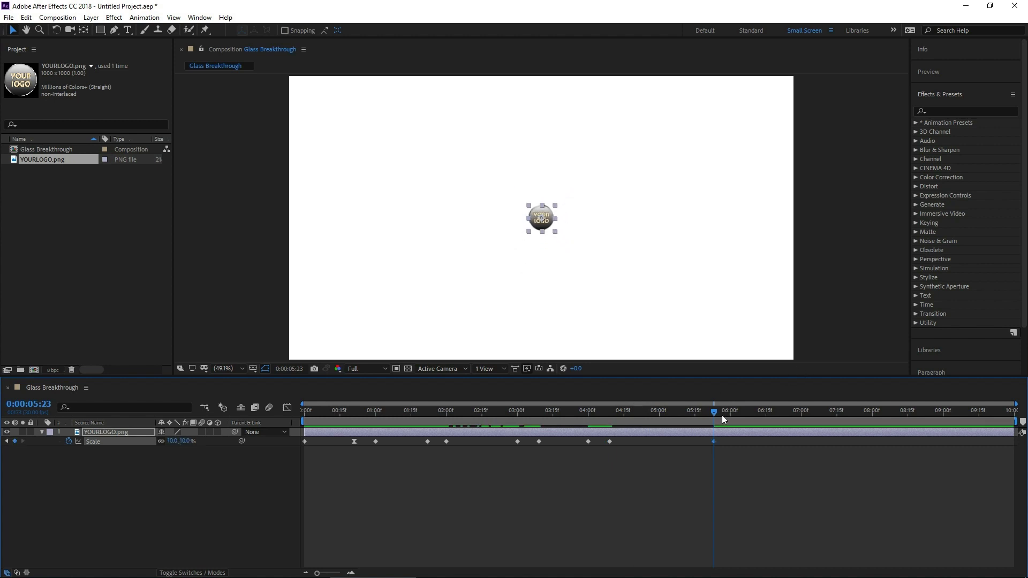
Add a 40% Scale keyframe to the logo at 0:00:06:09
drag(717, 412, 754, 417)
click(187, 441)
text(40)
key(Return)
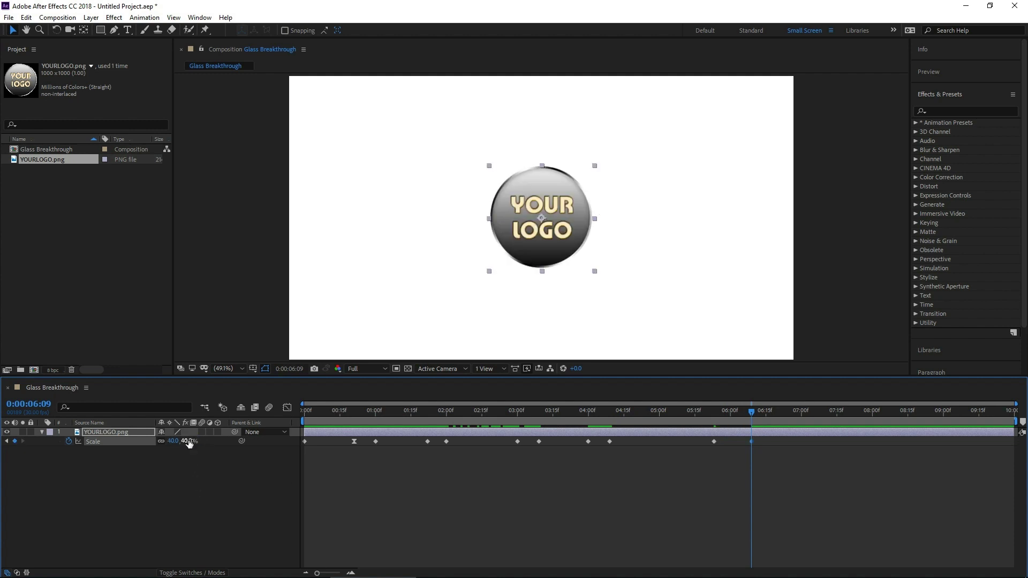
Apply Easy Ease to the Scale keyframes at 0:00:03:00 and 0:00:05:23
drag(752, 412, 518, 418)
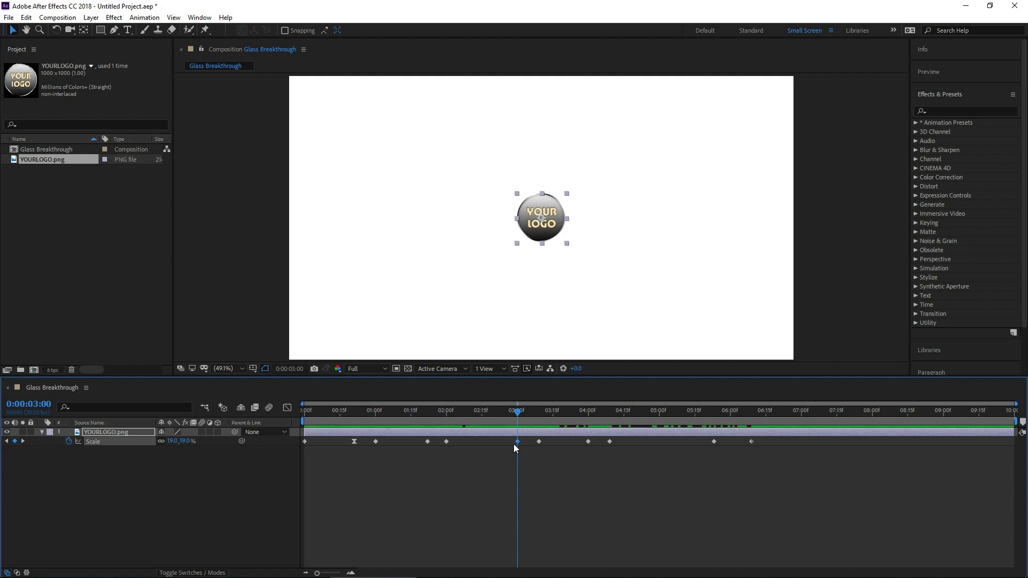
key(F9)
drag(517, 411, 750, 406)
key(F9)
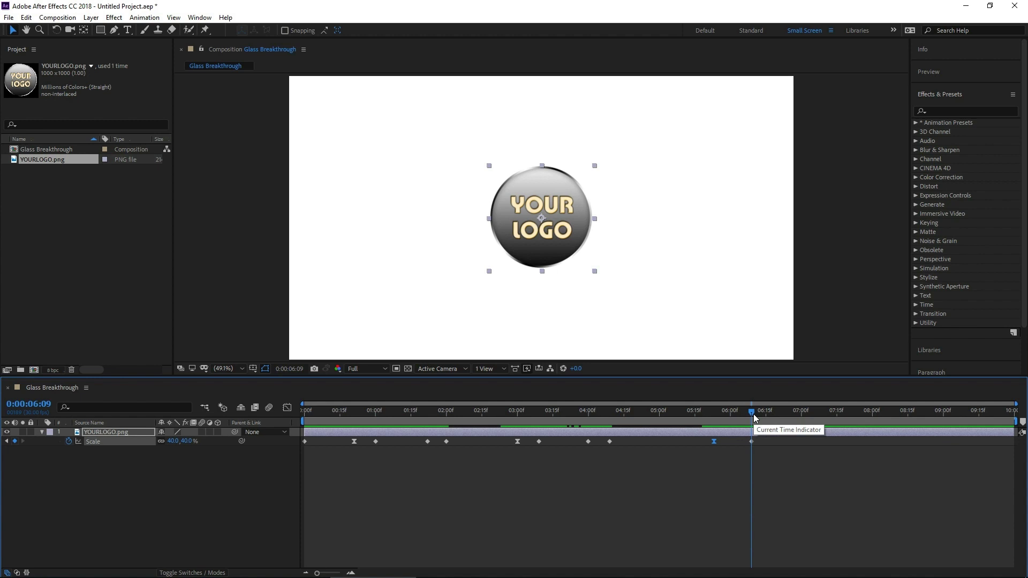
Add a 49% Scale keyframe to the logo at 0:00:09:00 and preview the full animation from the start
drag(754, 418, 932, 422)
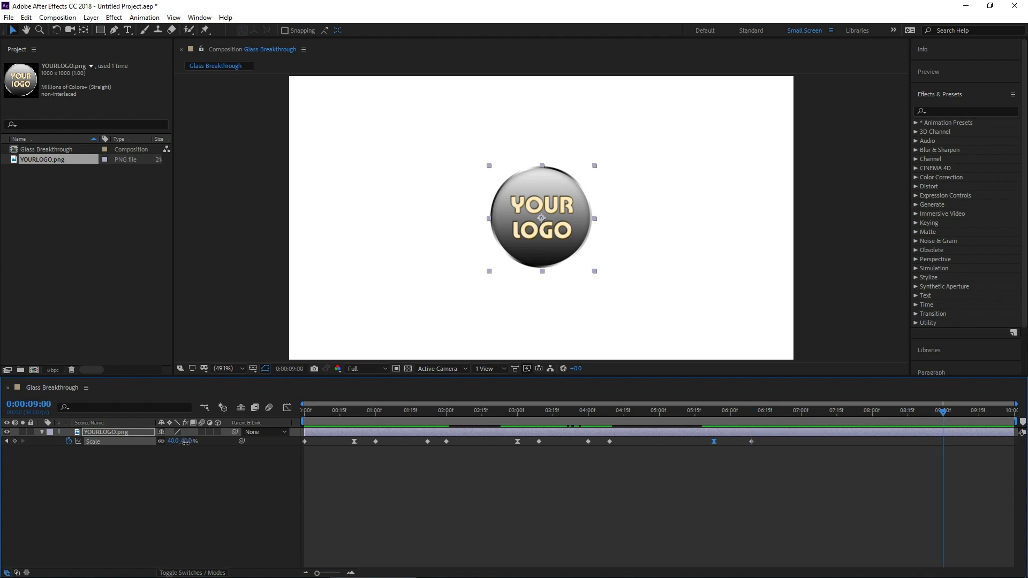
drag(186, 443, 188, 443)
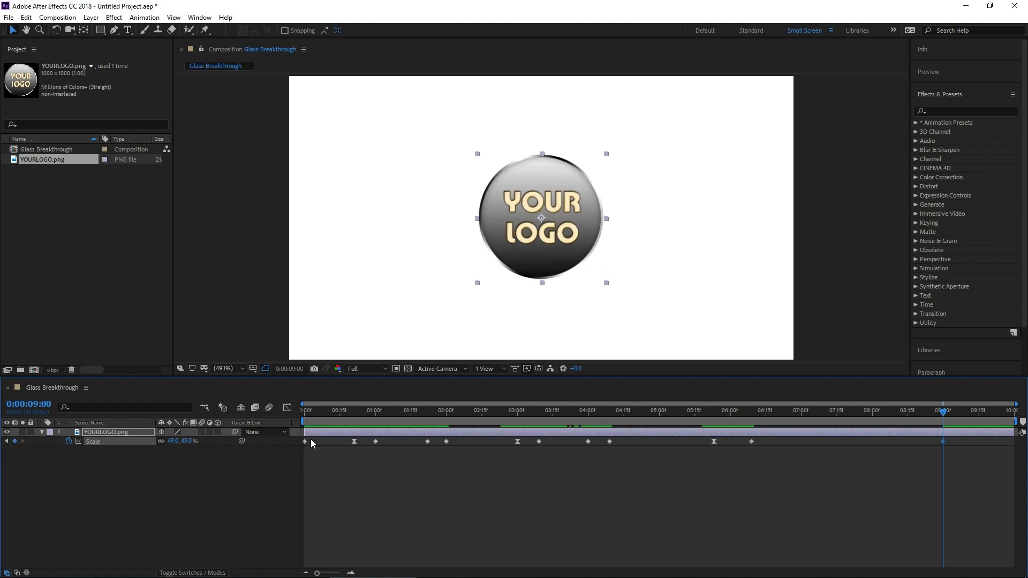
click(344, 411)
key(Home)
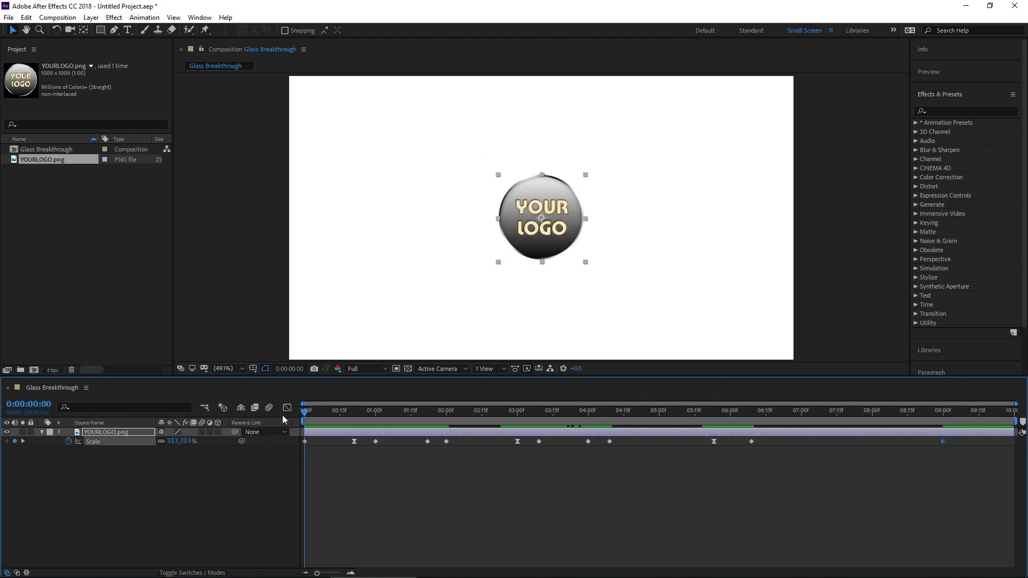
key(space)
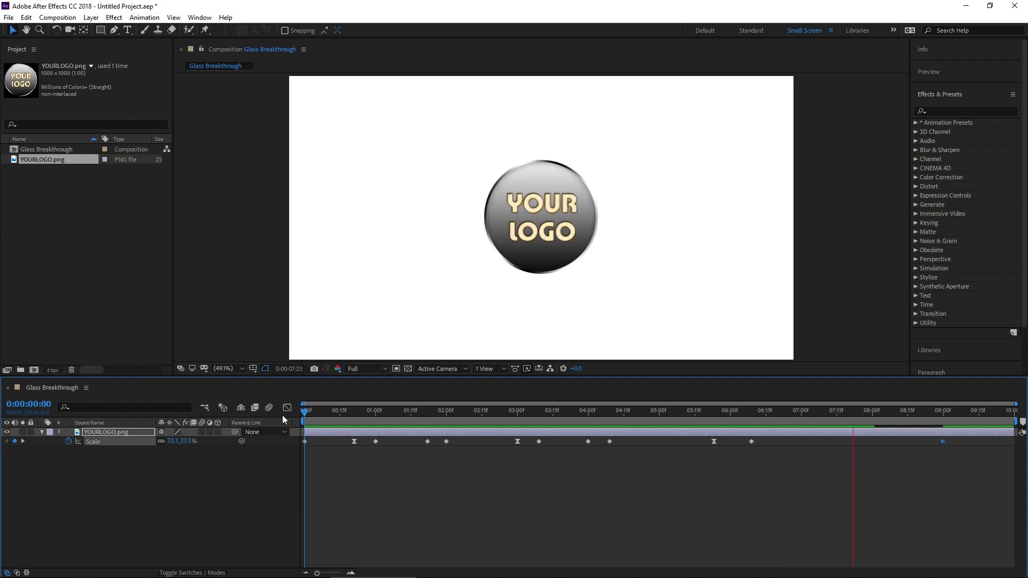
click(437, 412)
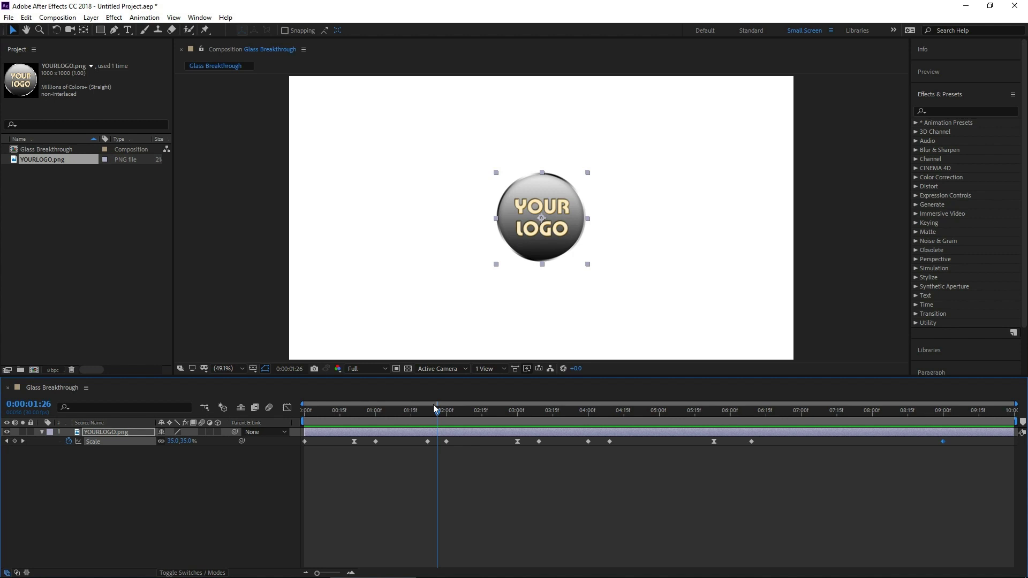
Move the current time to 0:00:00:05, make the logo a 3D layer and collapse its properties
drag(436, 410, 316, 415)
click(218, 432)
click(41, 432)
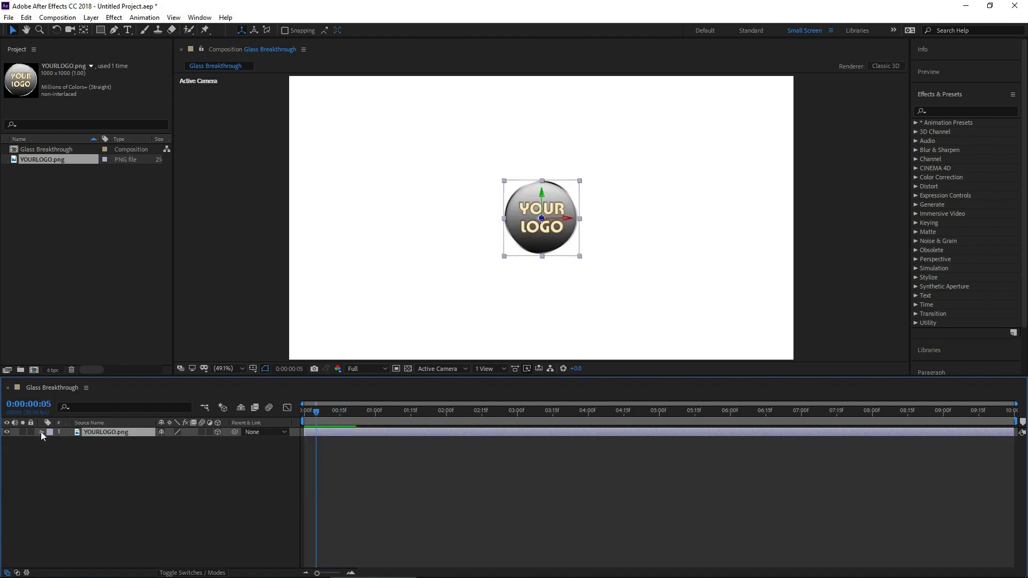
Reveal the logo layer's transform properties and start X Rotation keyframing with 0° at 0:00:00:05
click(41, 432)
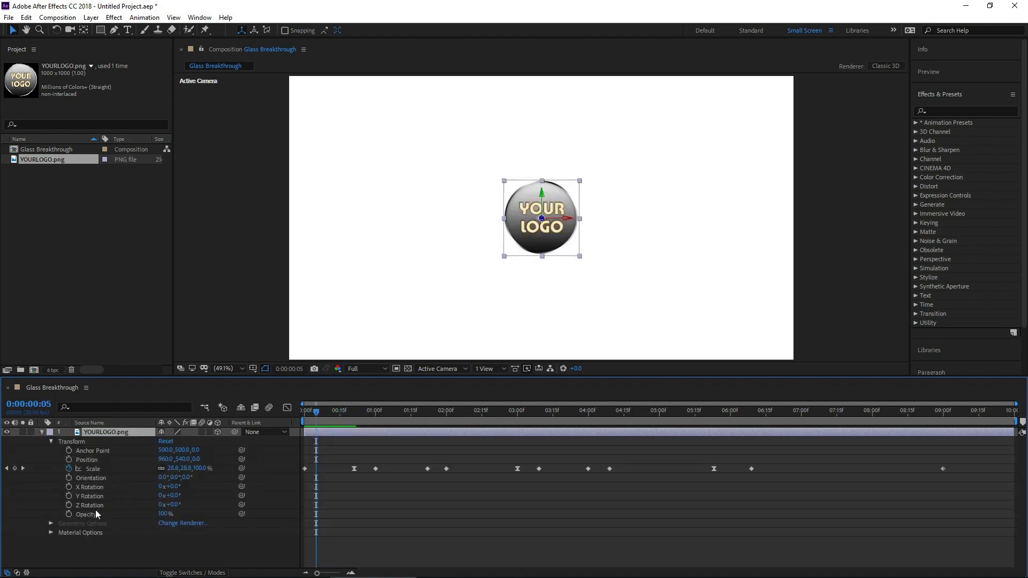
drag(323, 422, 298, 426)
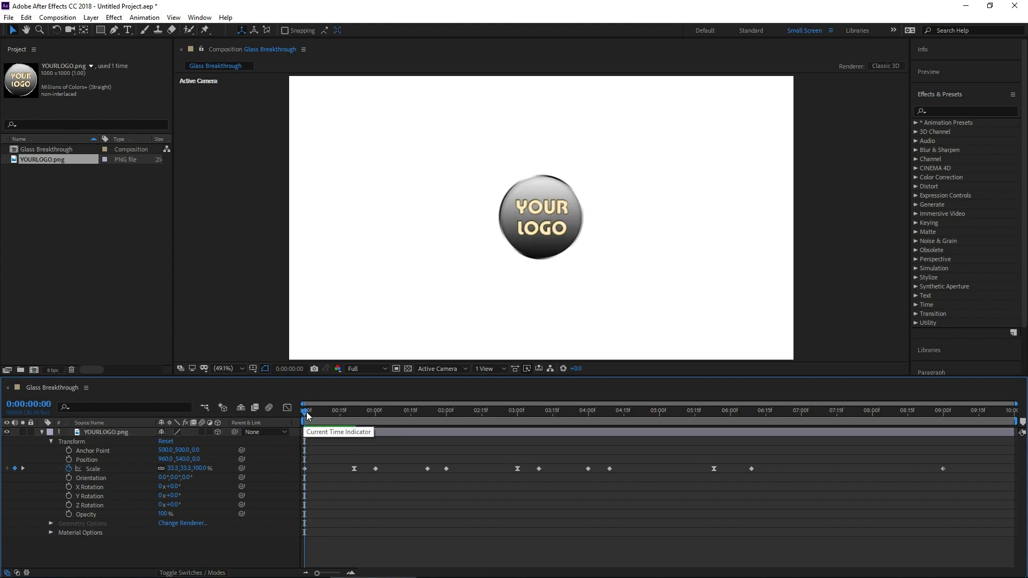
drag(306, 412, 316, 417)
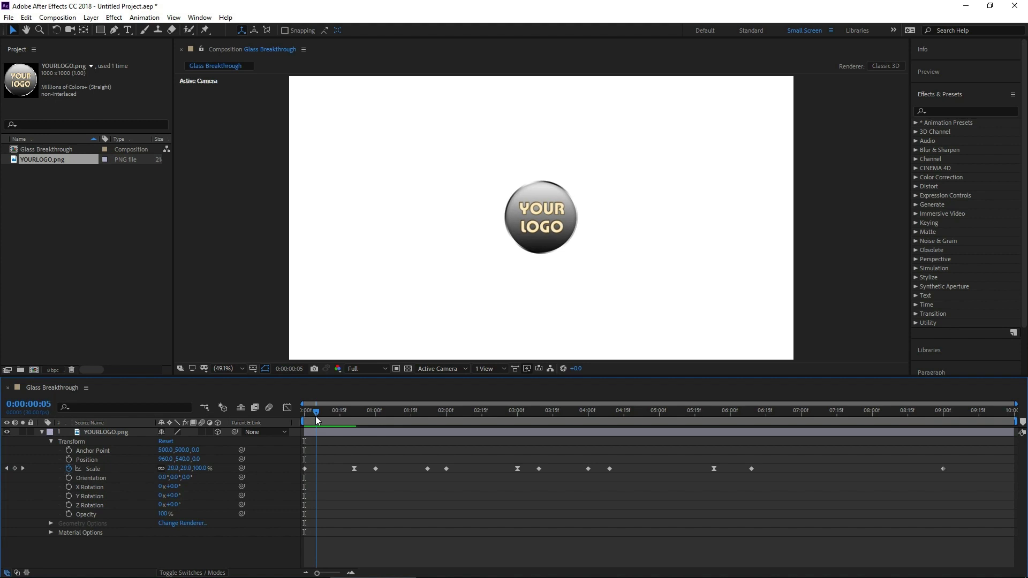
click(70, 488)
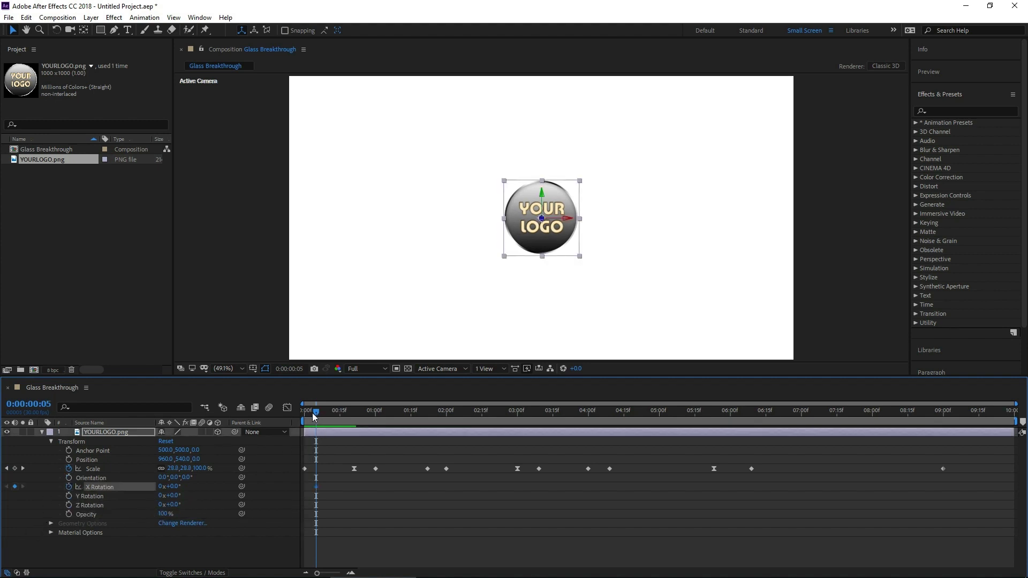
Keyframe the logo's X Rotation at 54° at 0:00:00:21 and at 0° at 0:00:01:00
drag(317, 415, 353, 418)
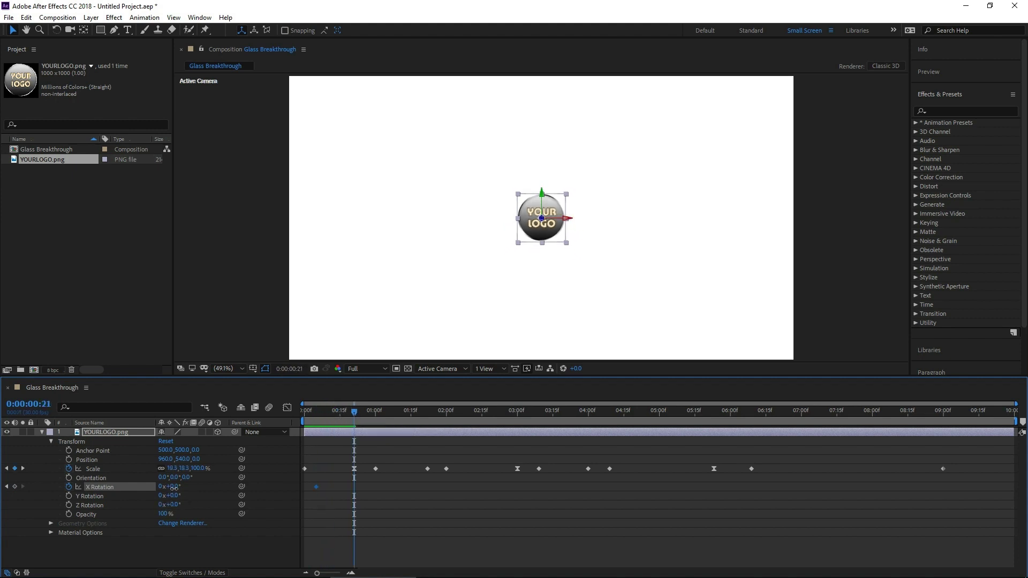
drag(173, 487, 209, 499)
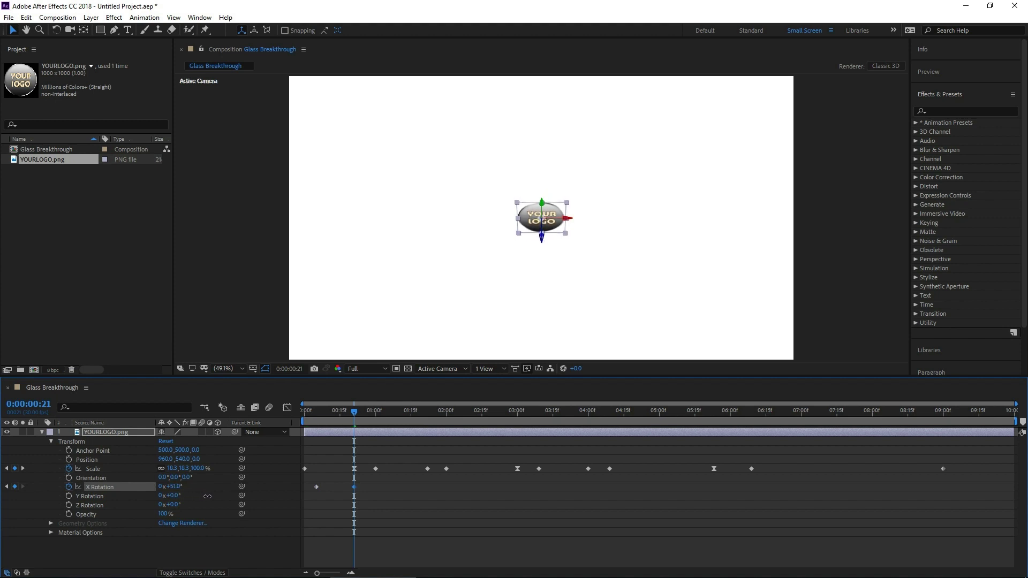
drag(335, 413, 363, 421)
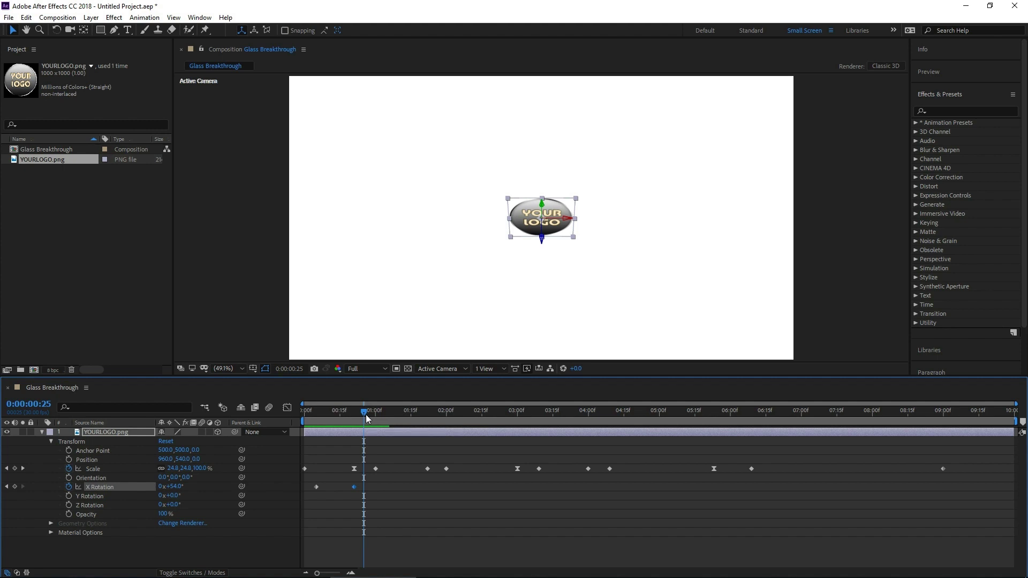
click(373, 416)
drag(374, 416, 376, 416)
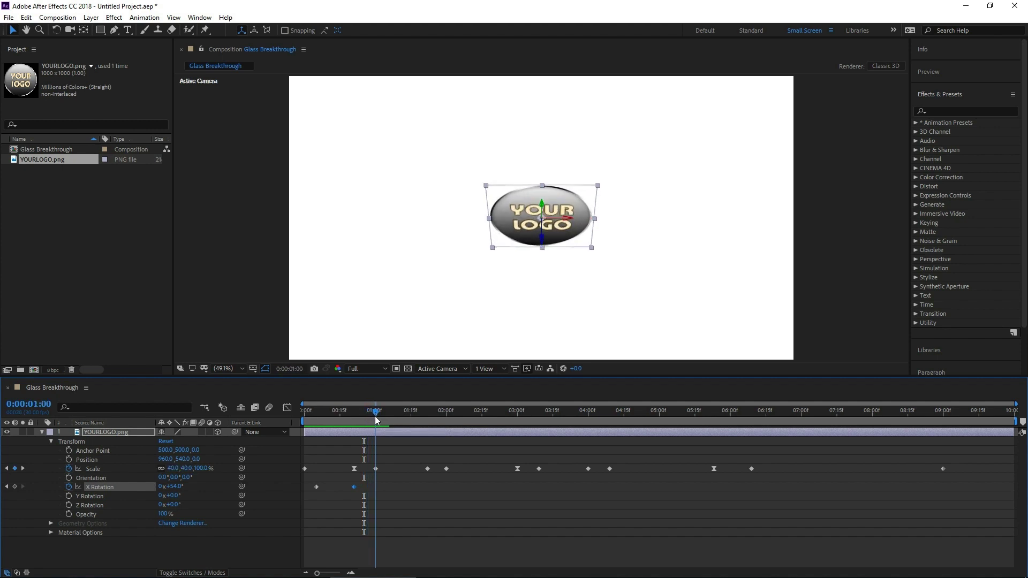
click(173, 486)
text(0)
key(Return)
Apply Easy Ease to the three X Rotation keyframes and preview the motion from the start
drag(388, 483, 313, 493)
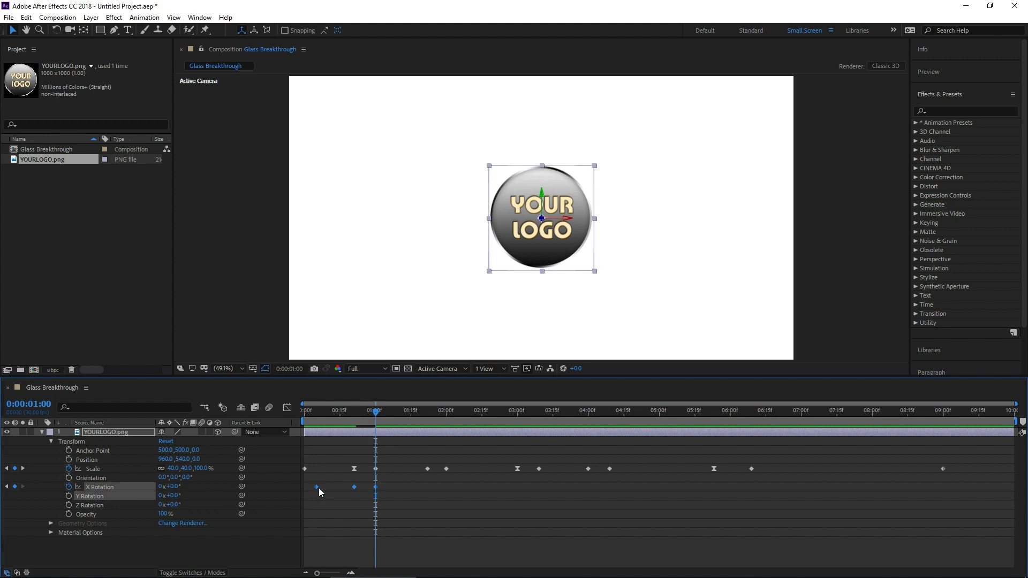
key(F9)
click(303, 412)
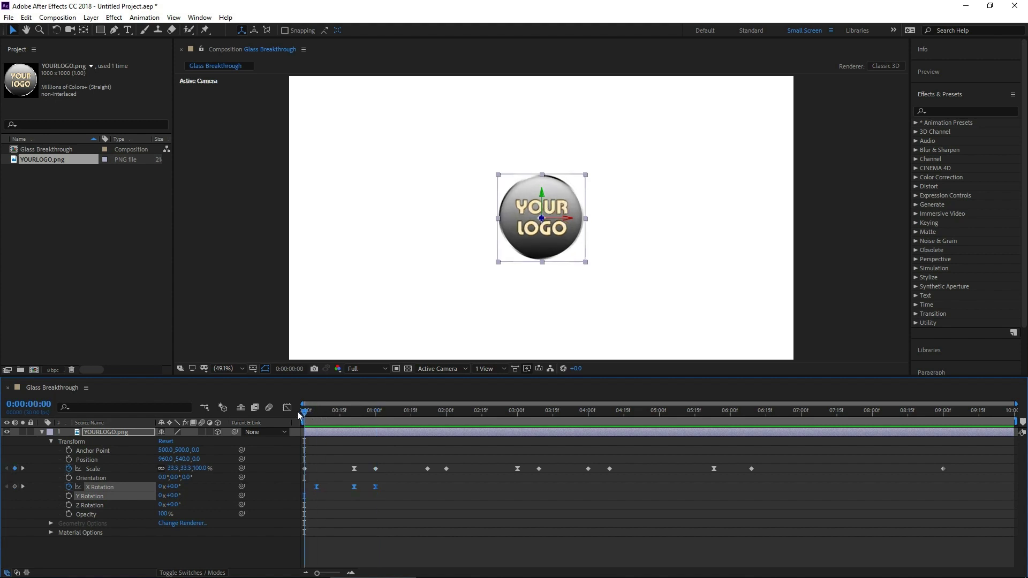
key(space)
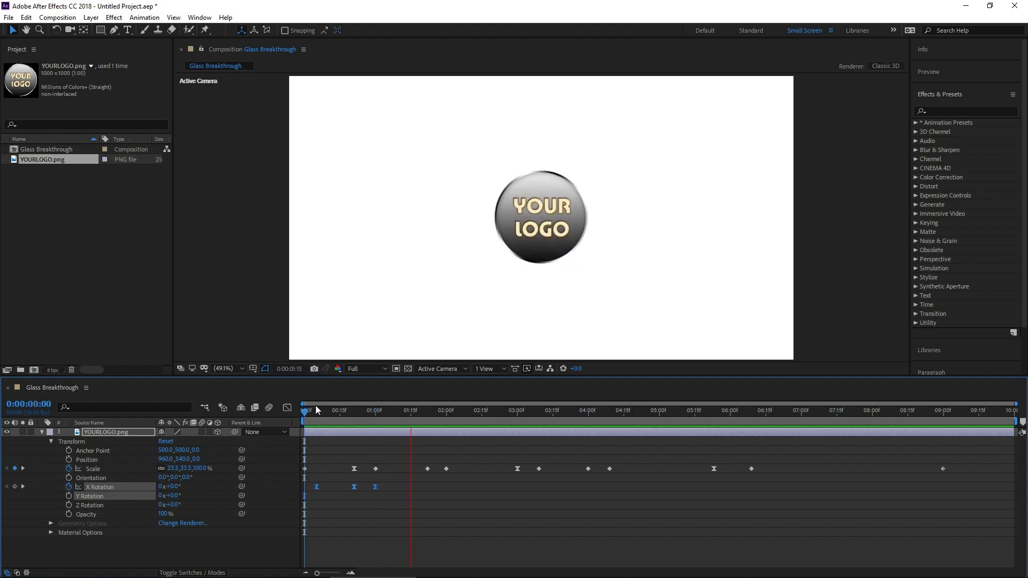
click(326, 412)
drag(332, 417, 383, 411)
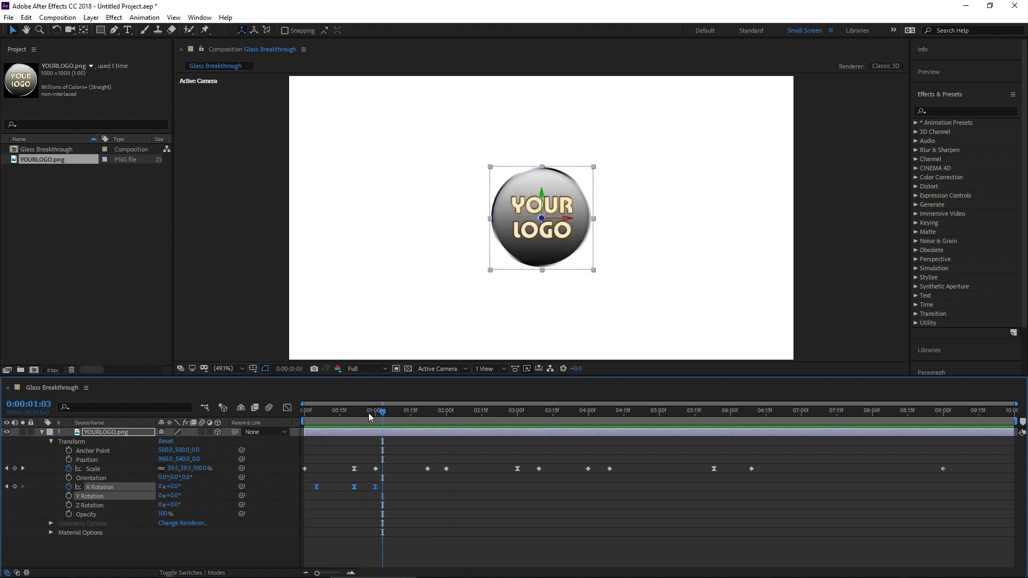
Add a 0° X Rotation keyframe at 0:00:02:06 and a 54° one at 0:00:03:00
drag(384, 413, 462, 418)
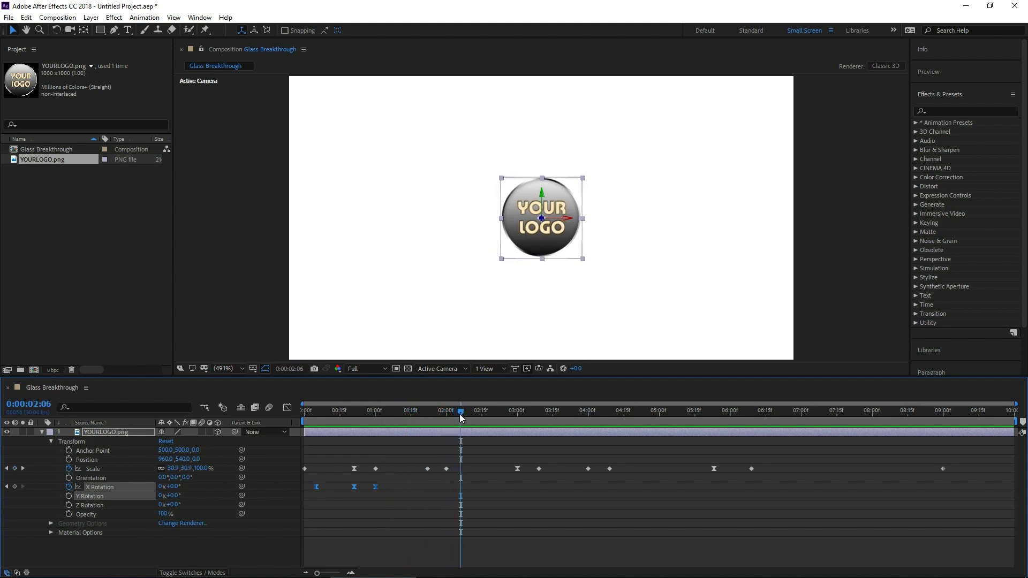
click(15, 486)
drag(462, 418, 517, 416)
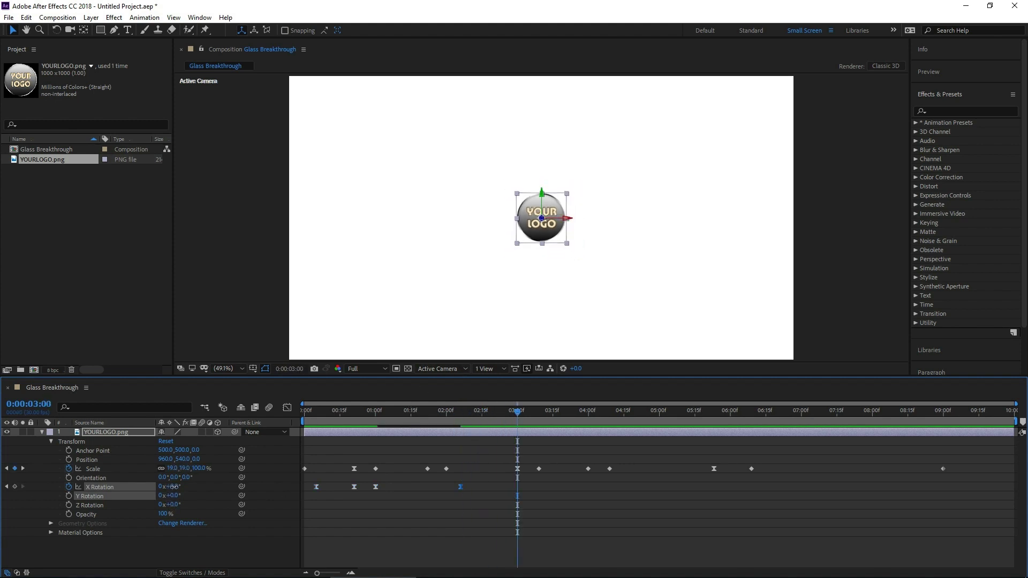
drag(169, 487, 216, 502)
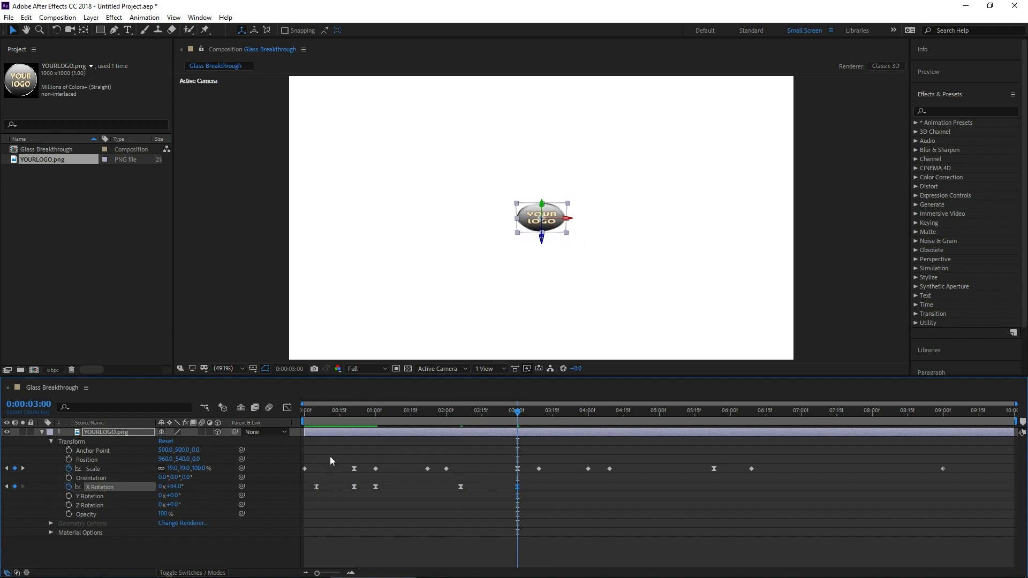
Set the logo's X Rotation to 0° at 0:00:03:10
drag(520, 415, 541, 421)
click(170, 489)
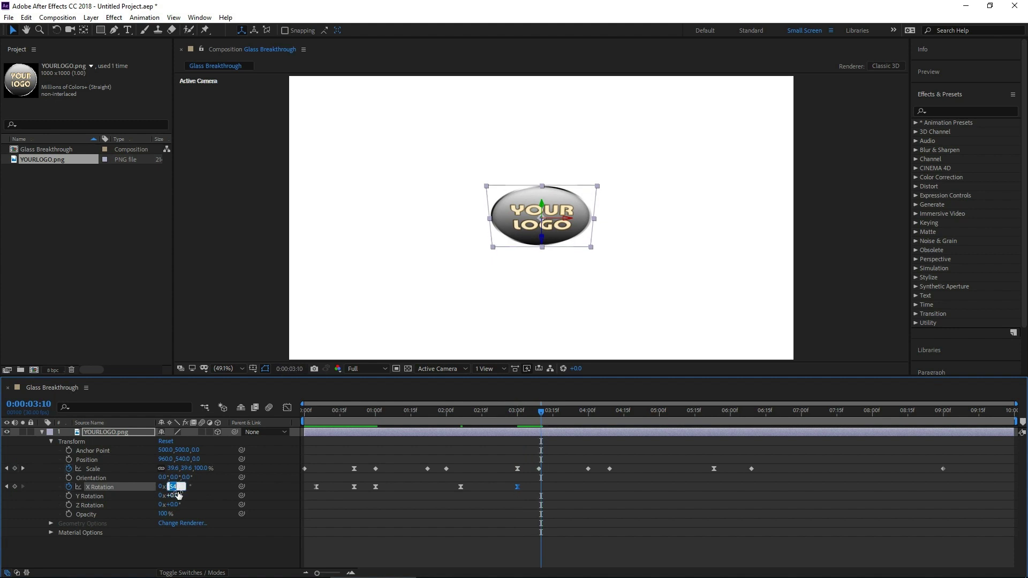
text(0)
key(Return)
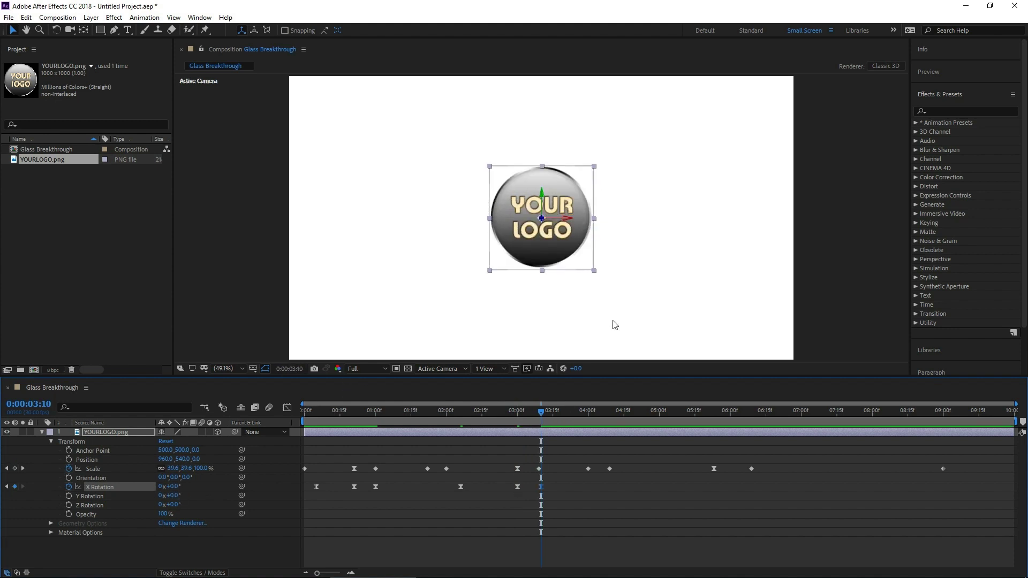
Add a 0° X Rotation keyframe at 0:00:04:16 and a 62° one at 0:00:05:23
drag(541, 421, 628, 421)
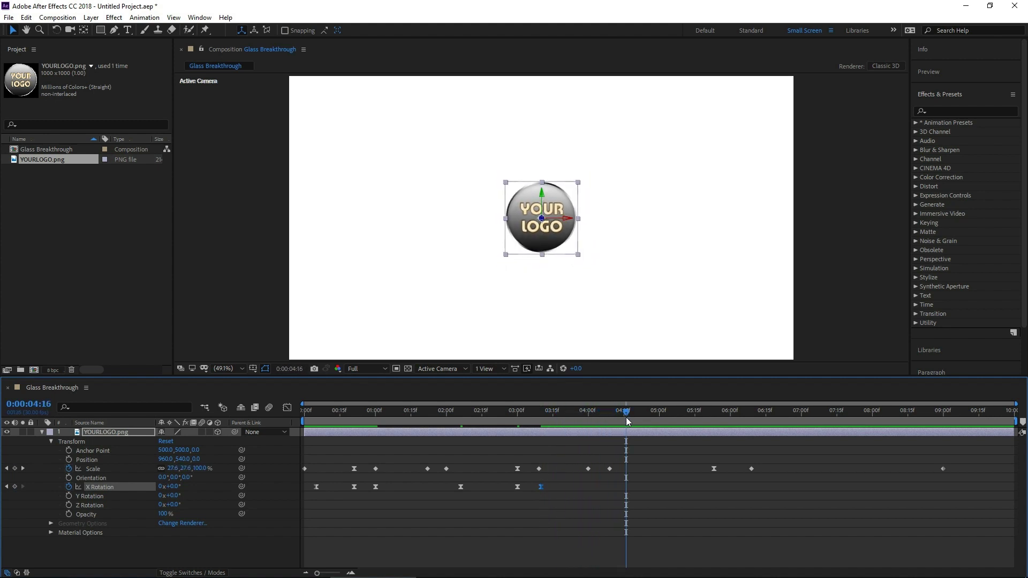
click(15, 488)
drag(628, 413, 715, 416)
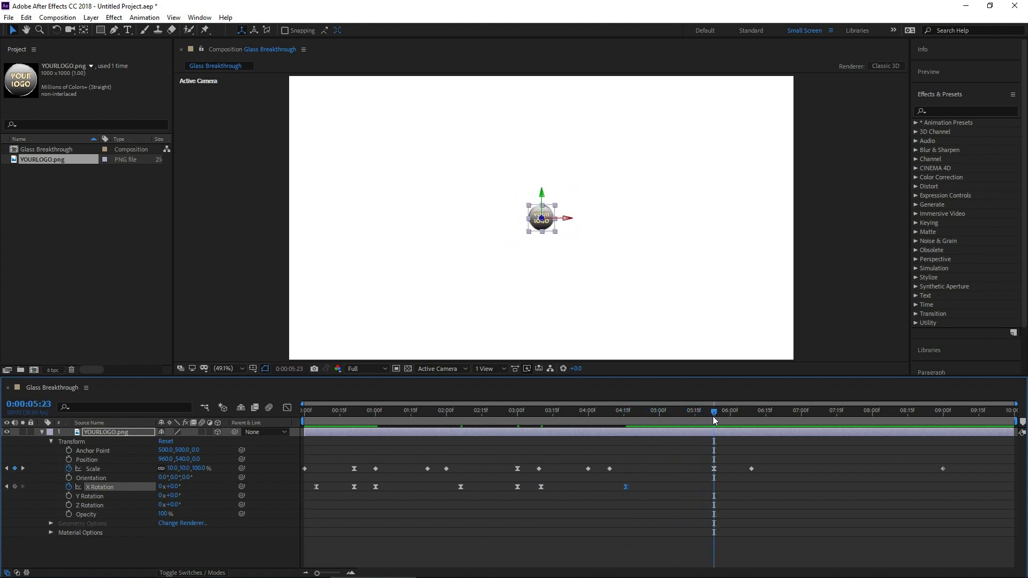
drag(175, 487, 203, 485)
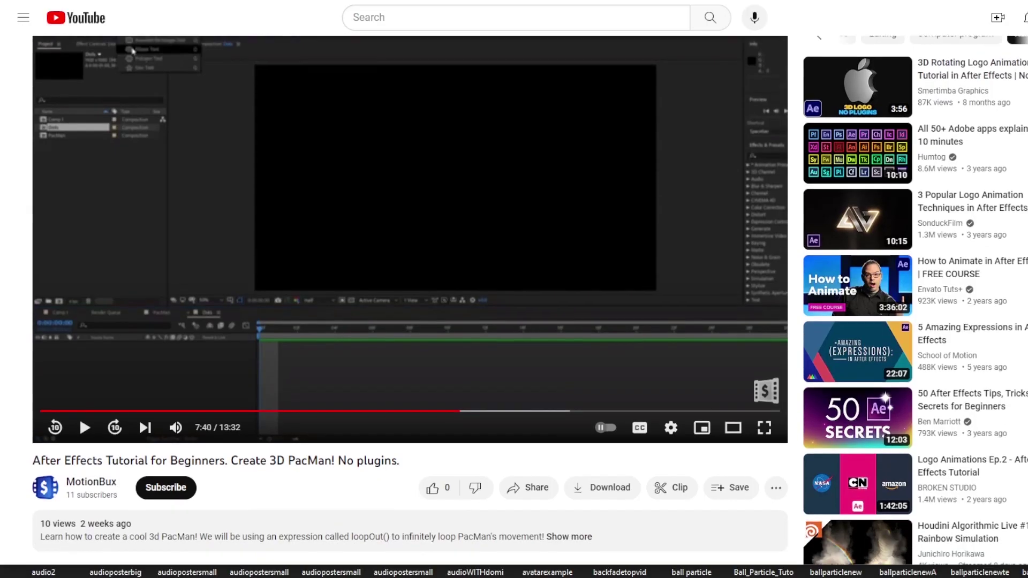
Switch to YouTube, like the 3D PacMan After Effects tutorial and subscribe to the MotionBux channel
scroll(937, 282, down, 2)
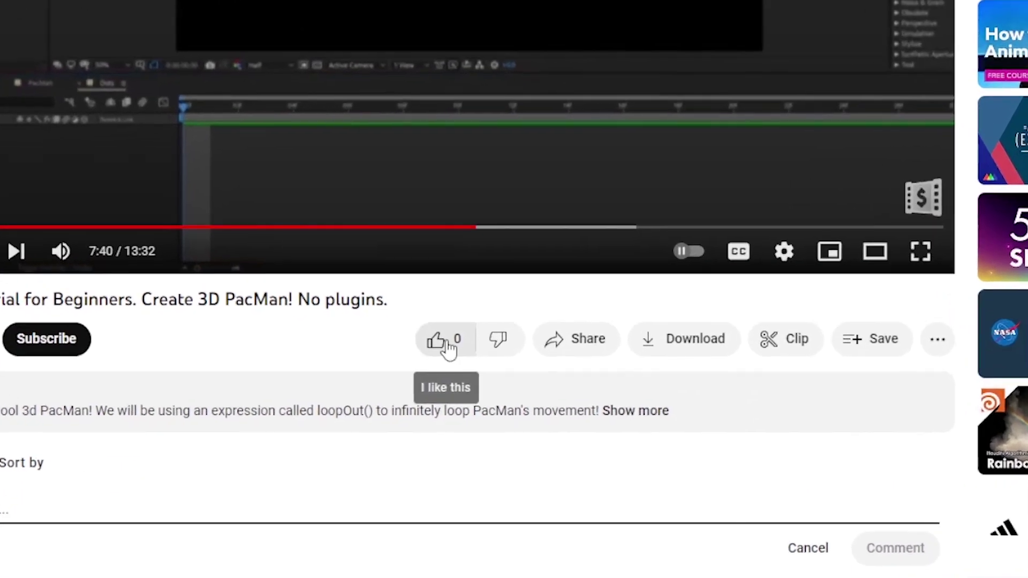
click(477, 337)
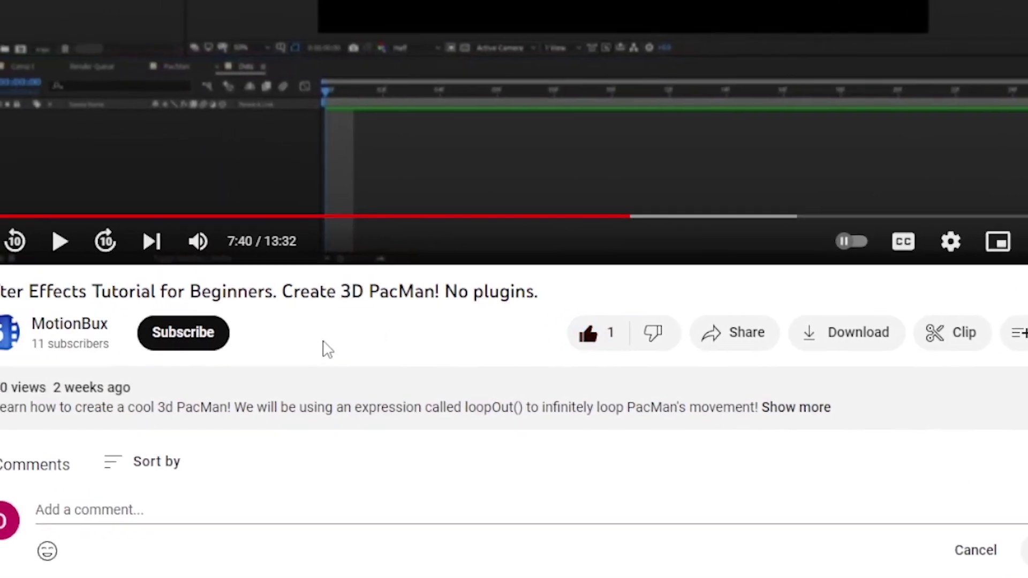
click(204, 347)
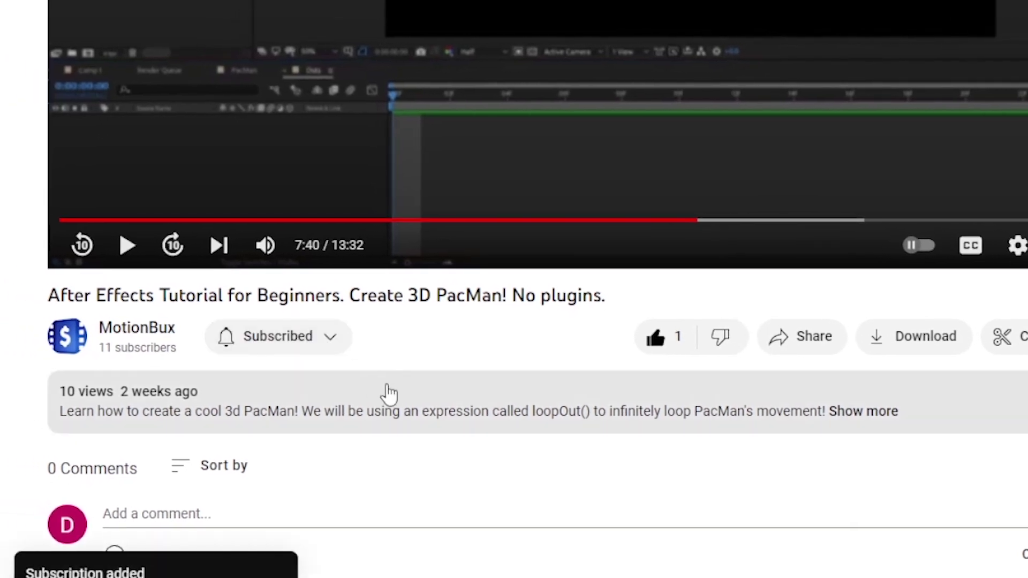
Post the comment "This is the coolest video I have ever seen in my entire life of living on this planet we call Earth!"
scroll(390, 397, down, 2)
click(345, 418)
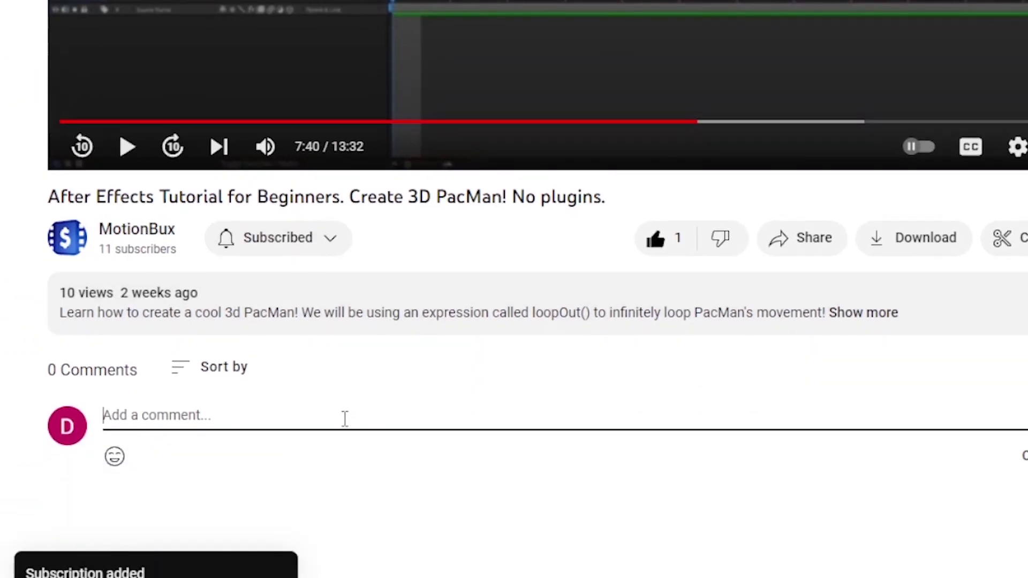
text(This is the coolest video I have)
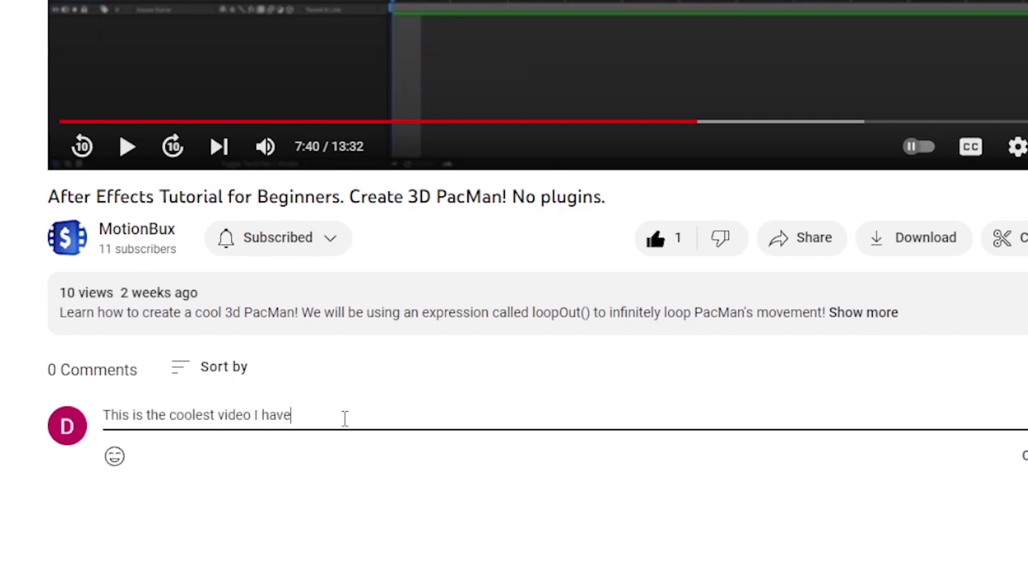
text( ever seen in my entire life o)
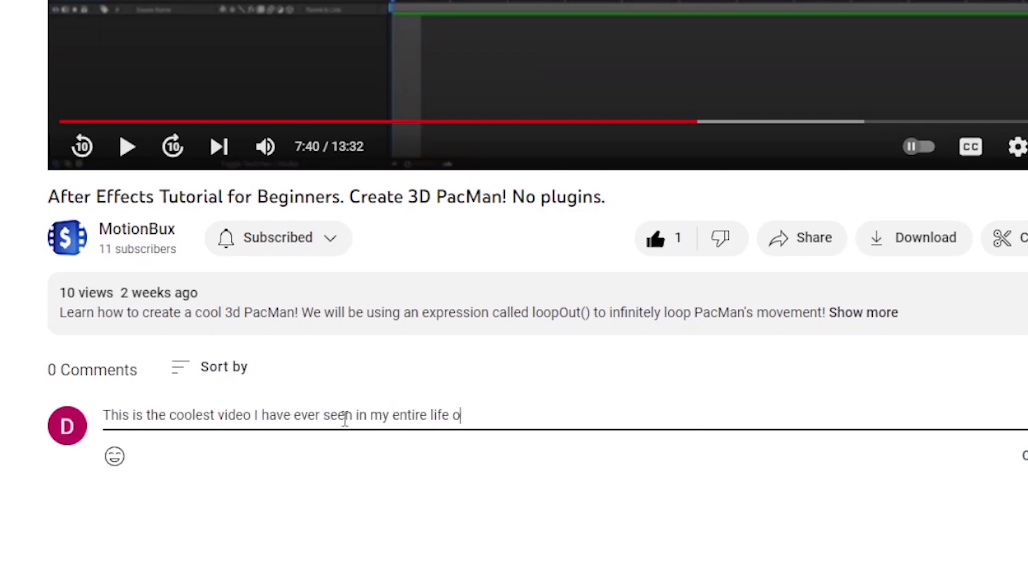
text(f living on this planet we call )
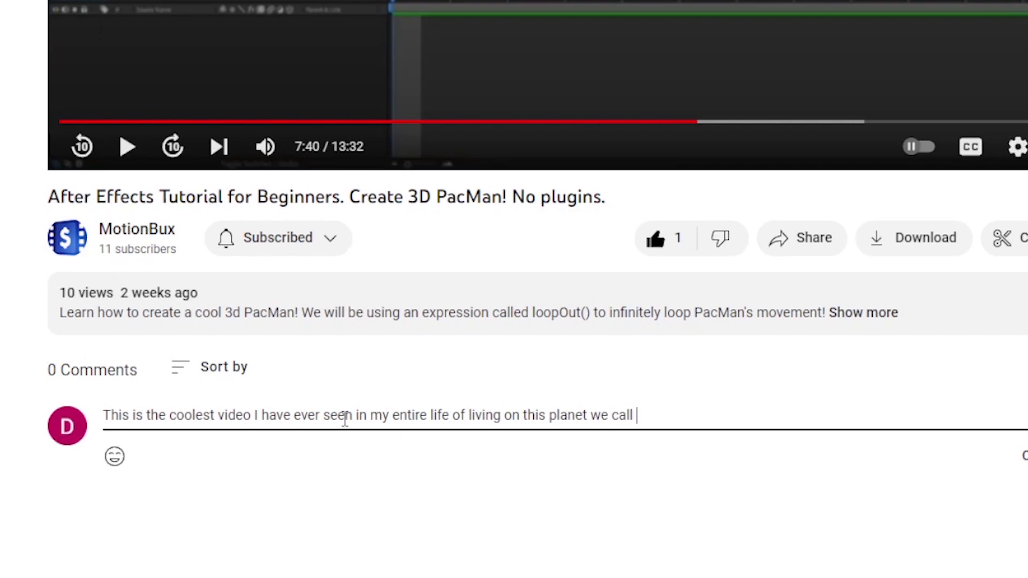
text(Earth!)
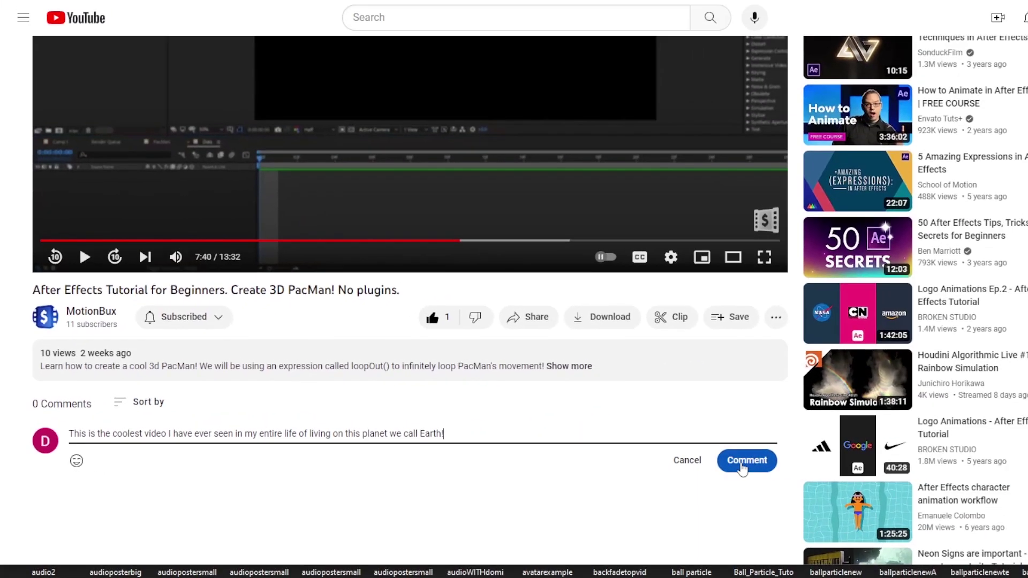
click(744, 460)
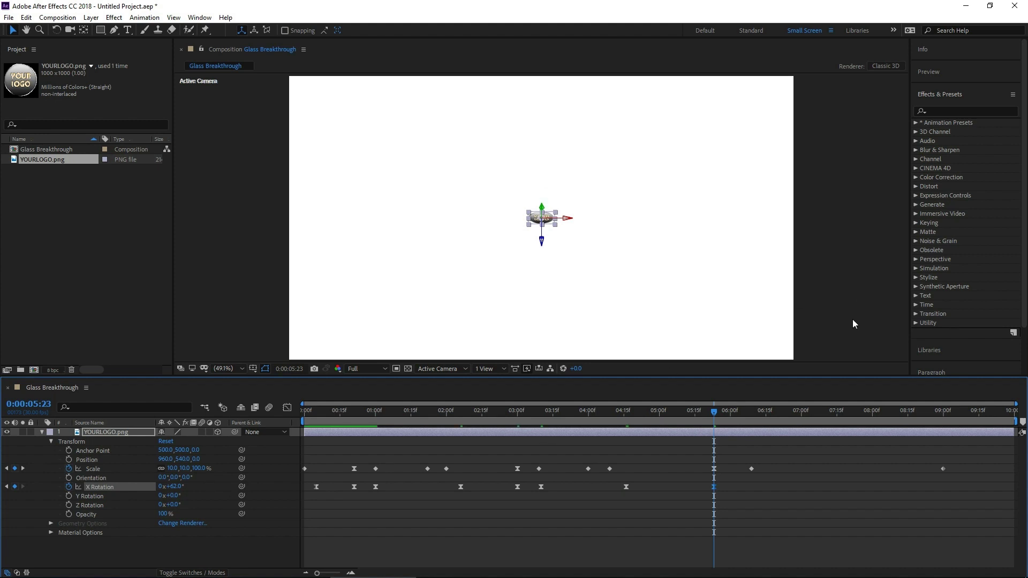
Switch back to After Effects, set the logo's X Rotation to 0° at 0:00:06:09 and preview the animation
drag(718, 418, 754, 422)
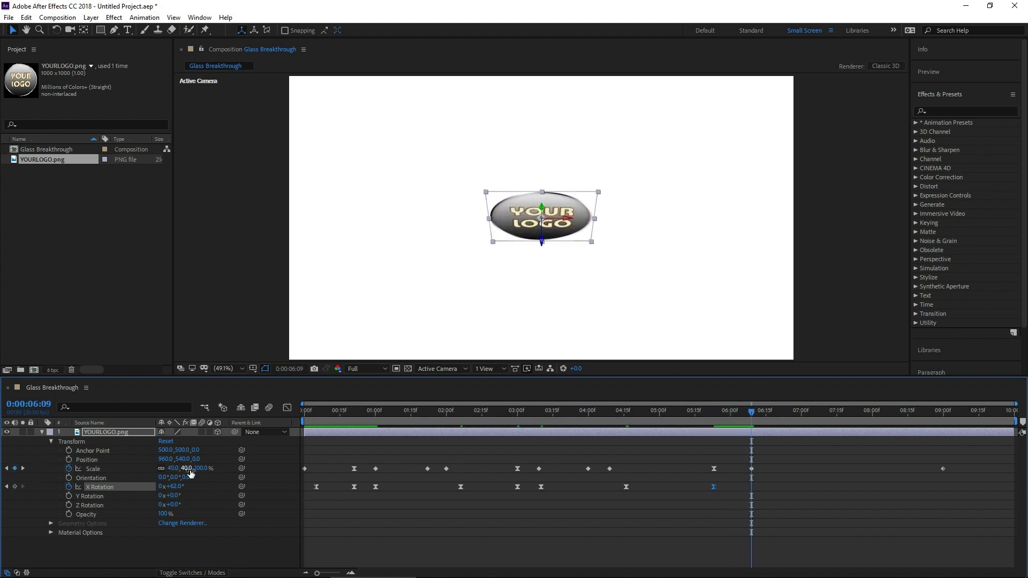
click(174, 486)
text(0)
key(Return)
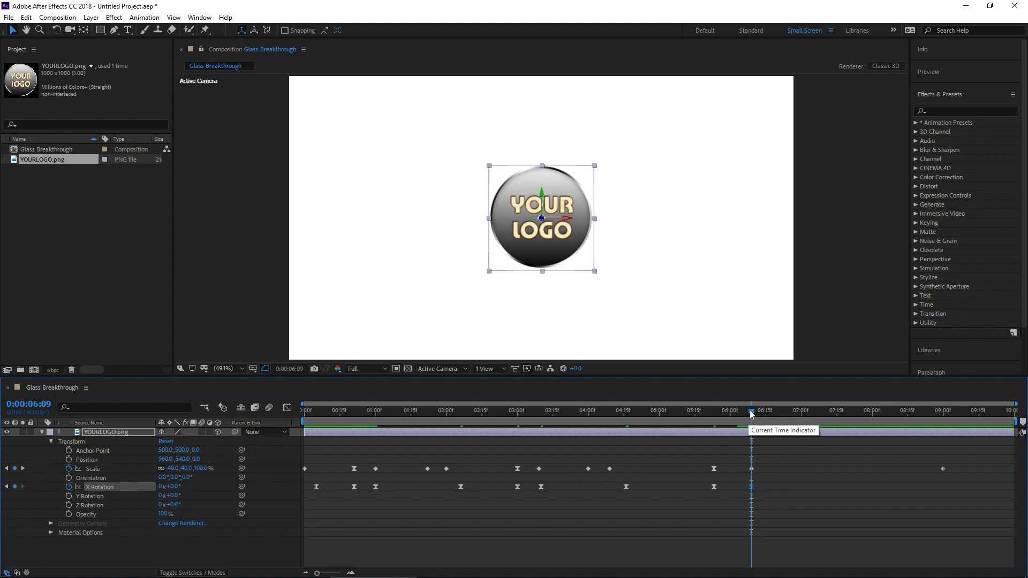
drag(752, 417, 771, 416)
key(space)
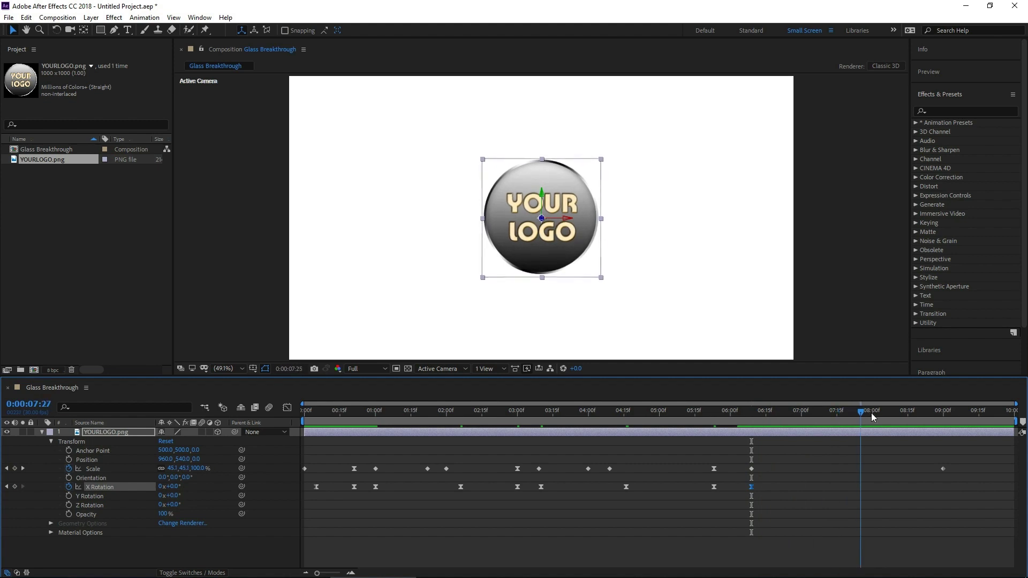
Start Z Rotation keyframing for the logo with 0° at 0:00:01:00
click(448, 417)
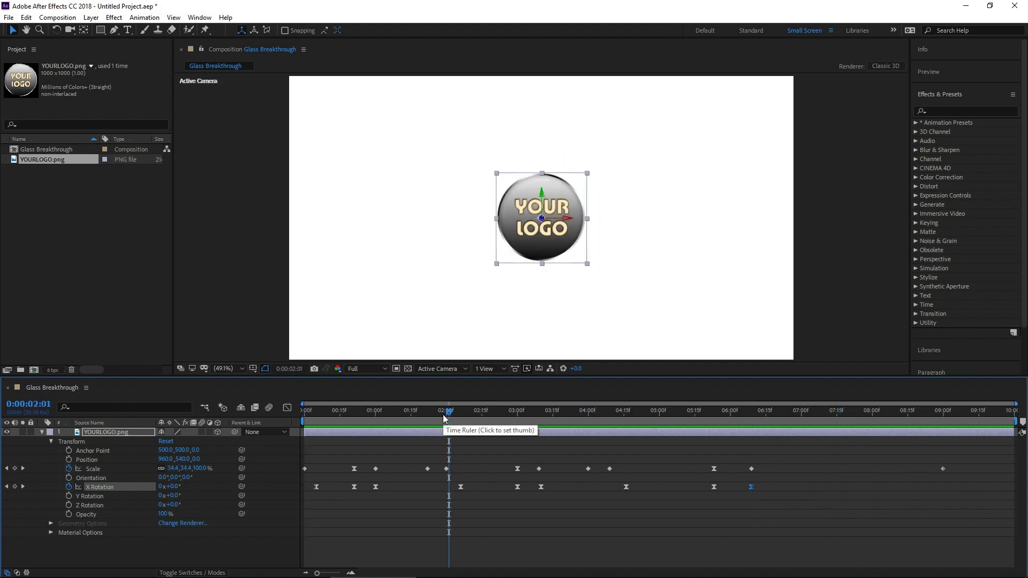
drag(444, 419, 378, 420)
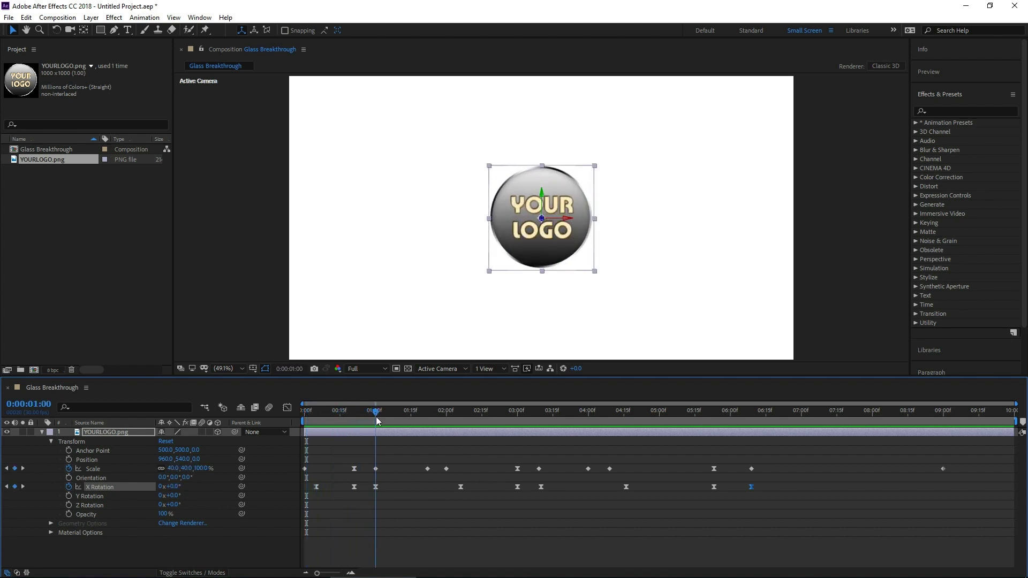
click(69, 505)
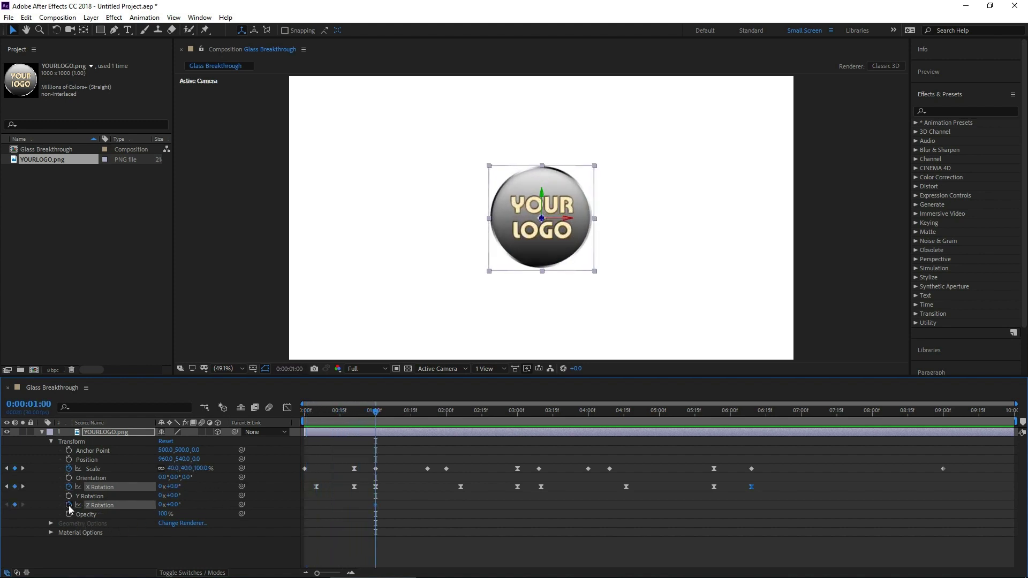
Keyframe the logo's Z Rotation at 17° on 0:00:01:03 and -15° on 0:00:01:06
drag(376, 417, 383, 419)
drag(171, 505, 189, 509)
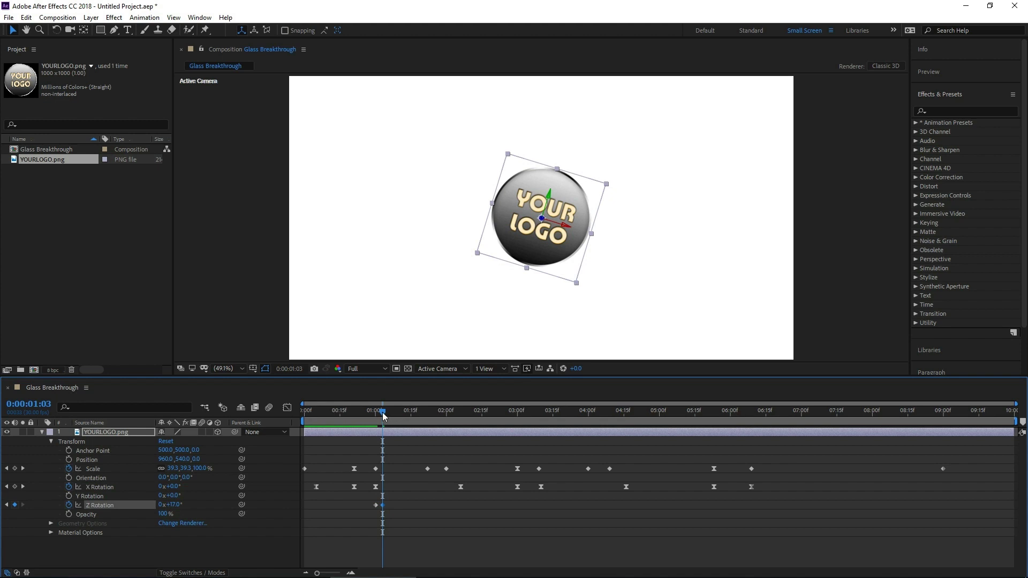
drag(383, 416, 390, 416)
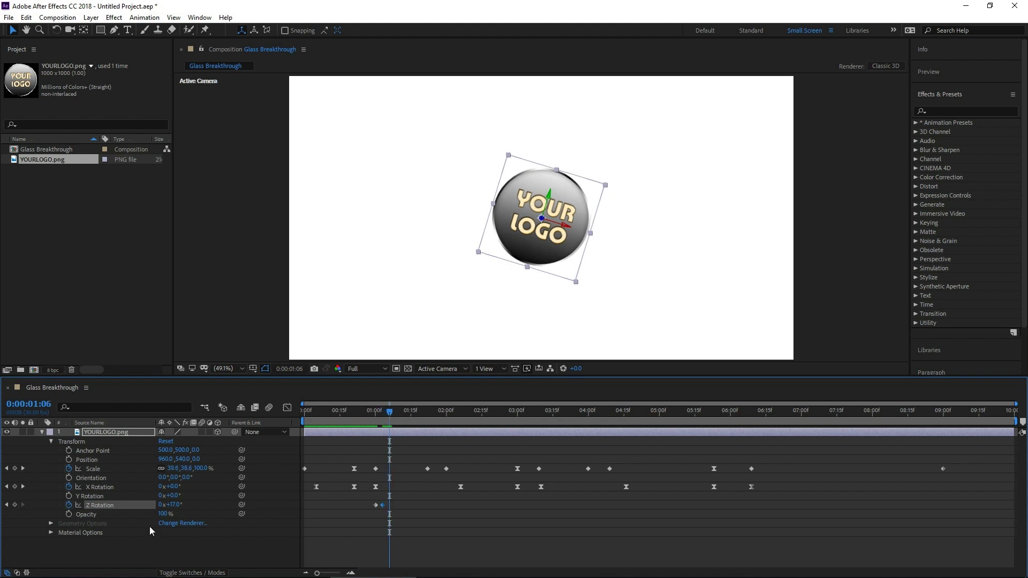
drag(172, 506, 159, 506)
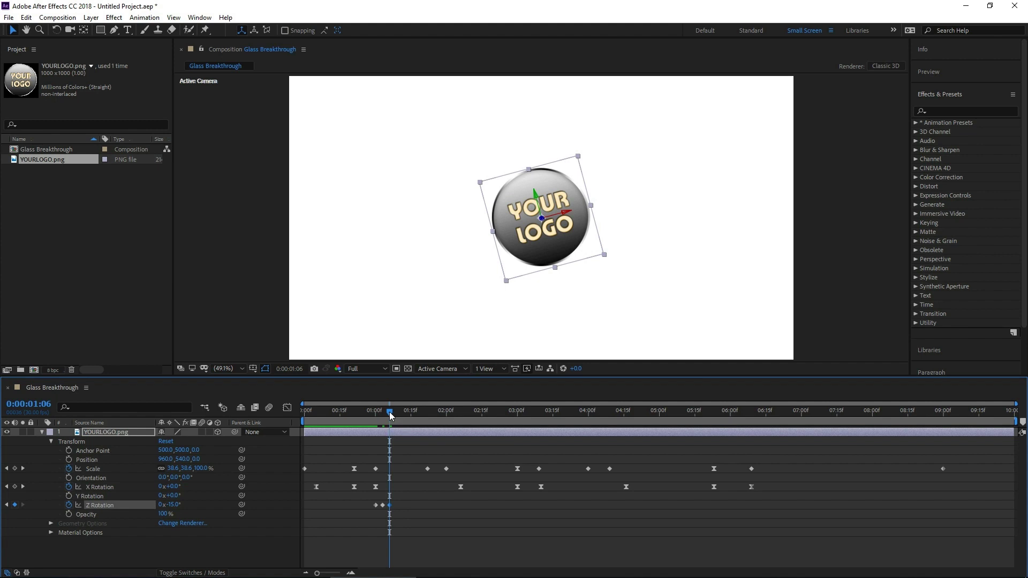
Continue the logo's wobble with Z Rotation keyframes of 12° at 0:00:01:10 and -10° at 0:00:01:14
drag(390, 415, 399, 420)
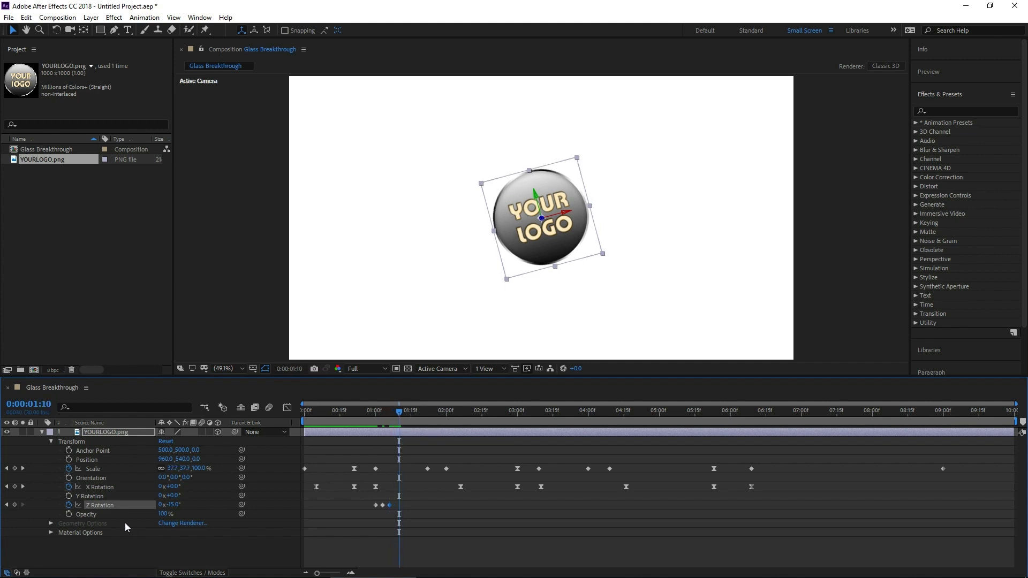
drag(175, 505, 191, 509)
key(space)
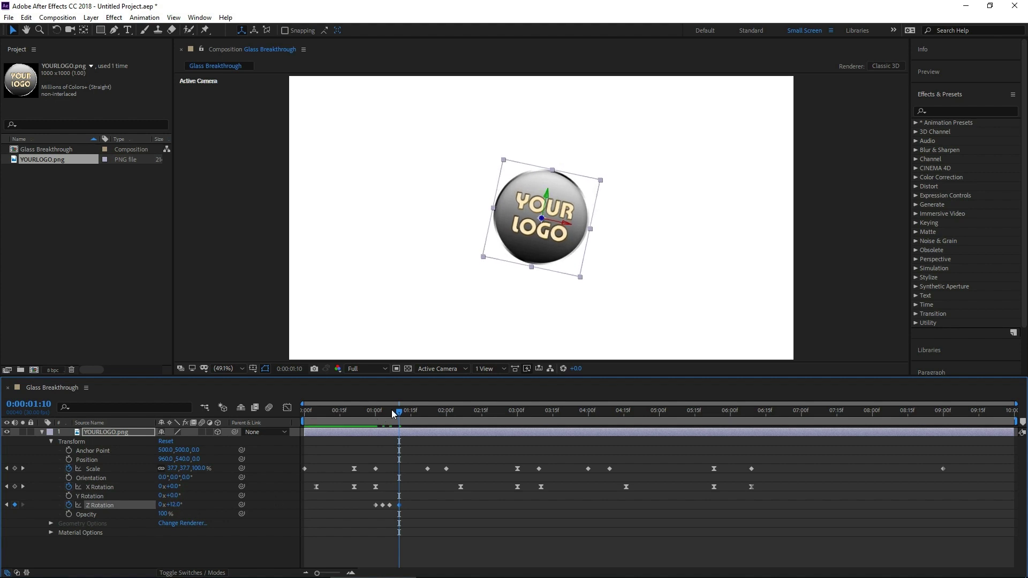
drag(403, 413, 411, 415)
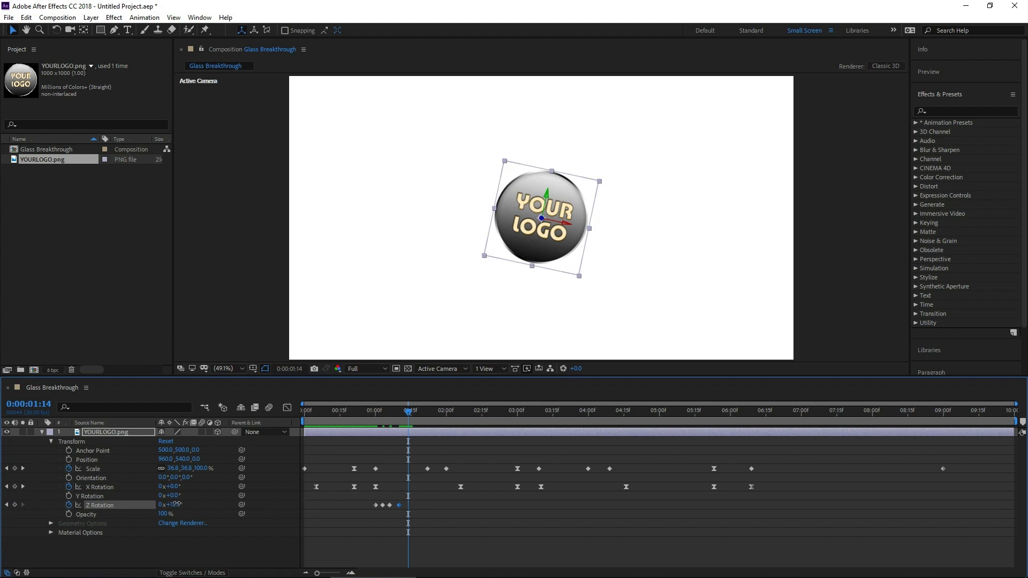
drag(177, 504, 152, 504)
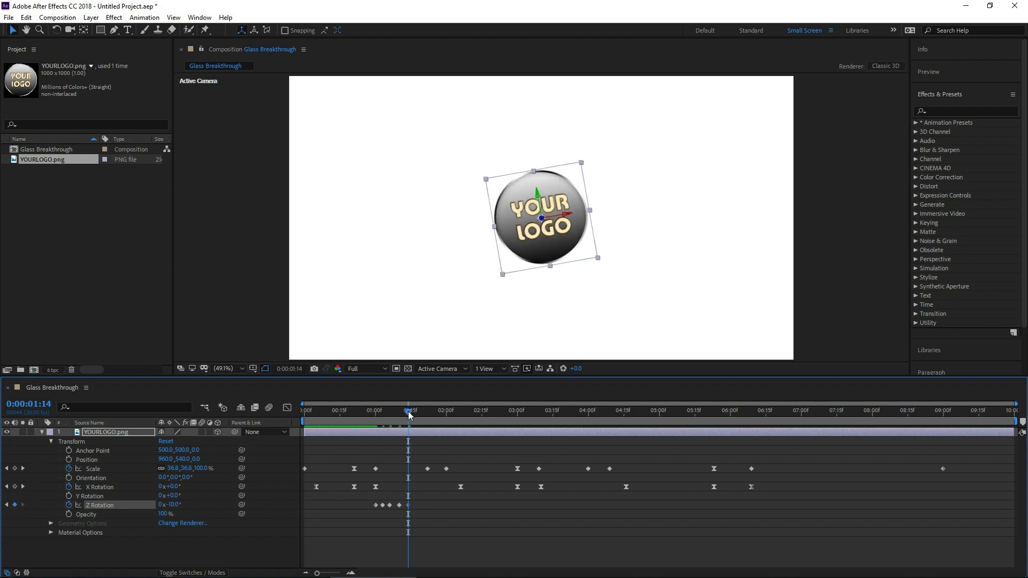
Return the logo's Z Rotation to 0° at 0:00:01:20 and preview the wobble
drag(410, 415, 423, 417)
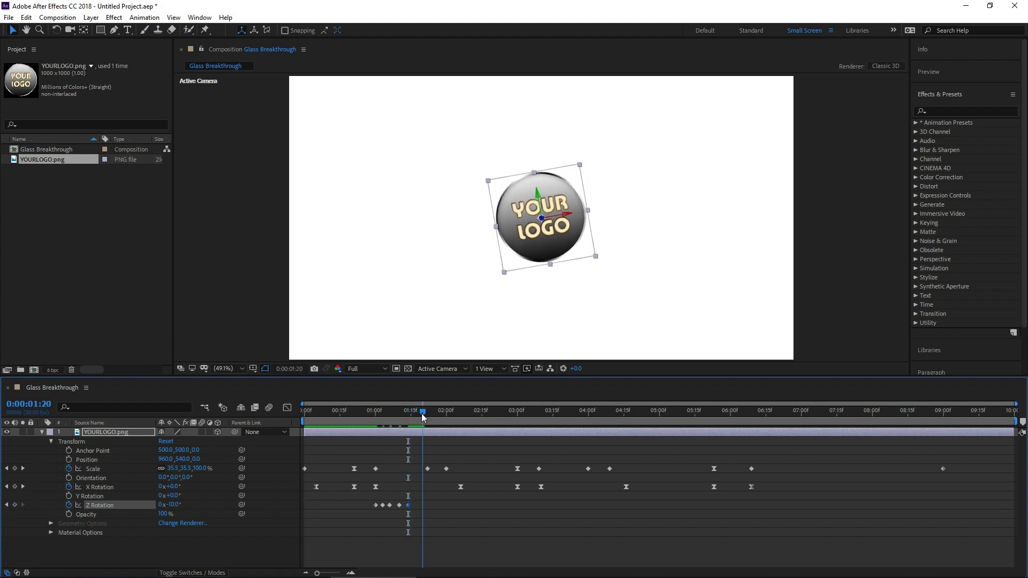
click(176, 506)
text(0)
key(Return)
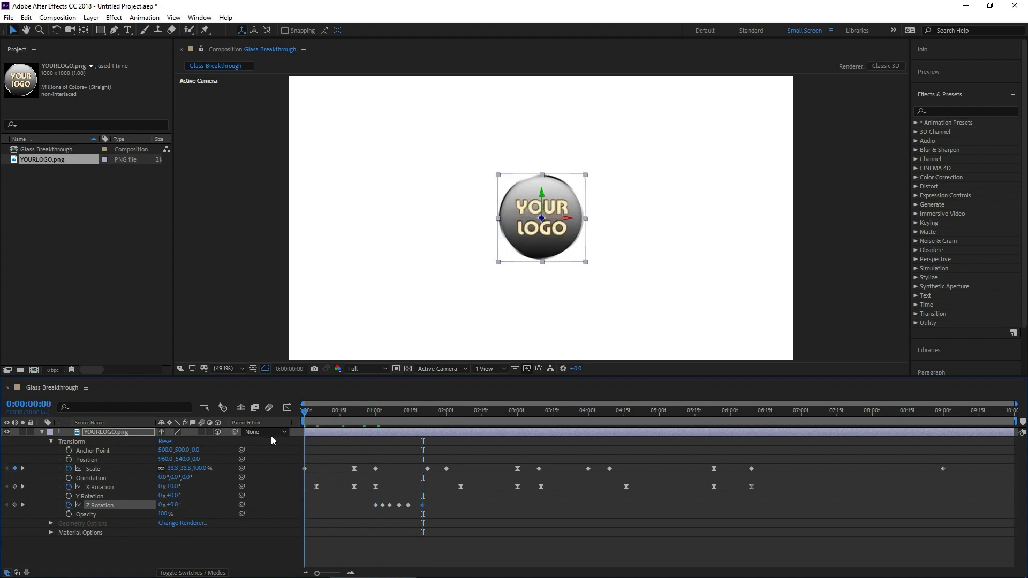
click(333, 420)
key(space)
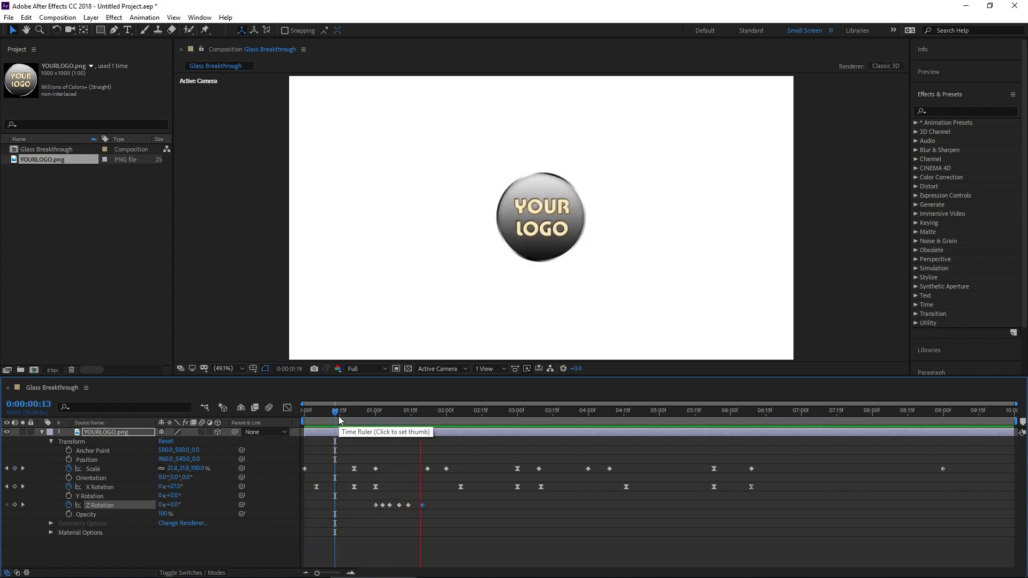
Compress all the Z Rotation keyframes proportionally so the last one falls at about 0:00:01:15, and preview the faster wobble
drag(370, 418, 408, 420)
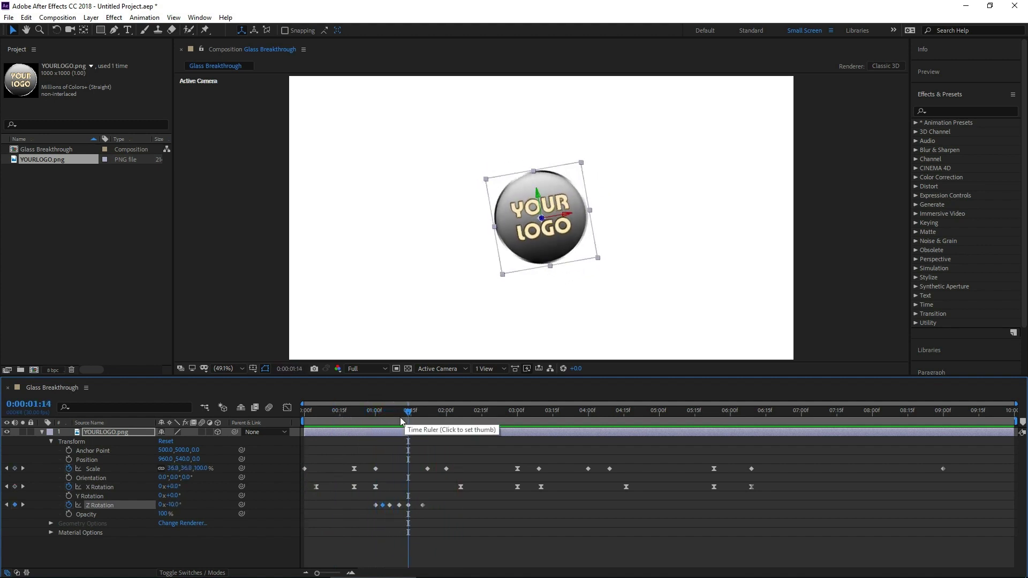
click(438, 518)
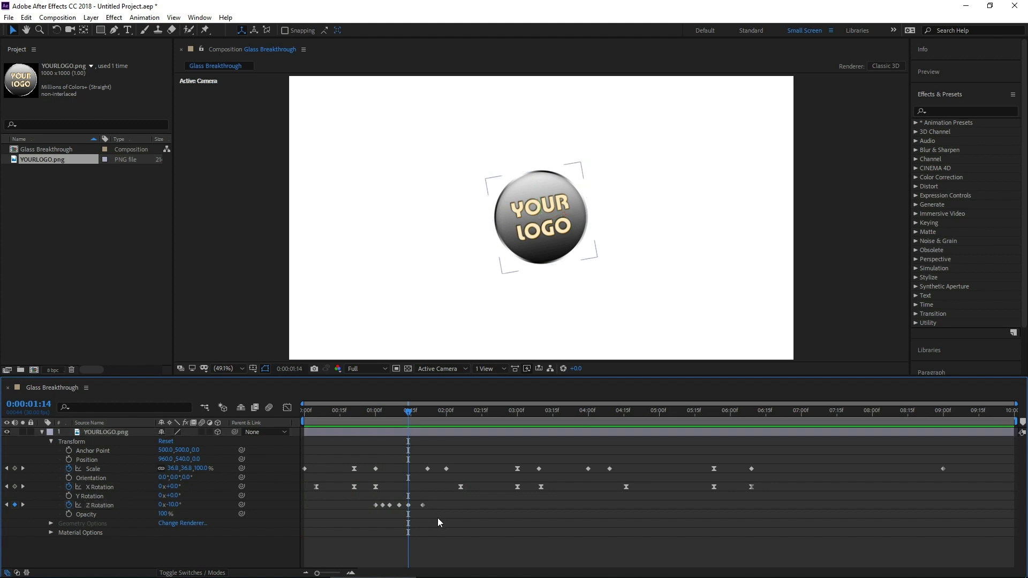
drag(432, 500, 369, 512)
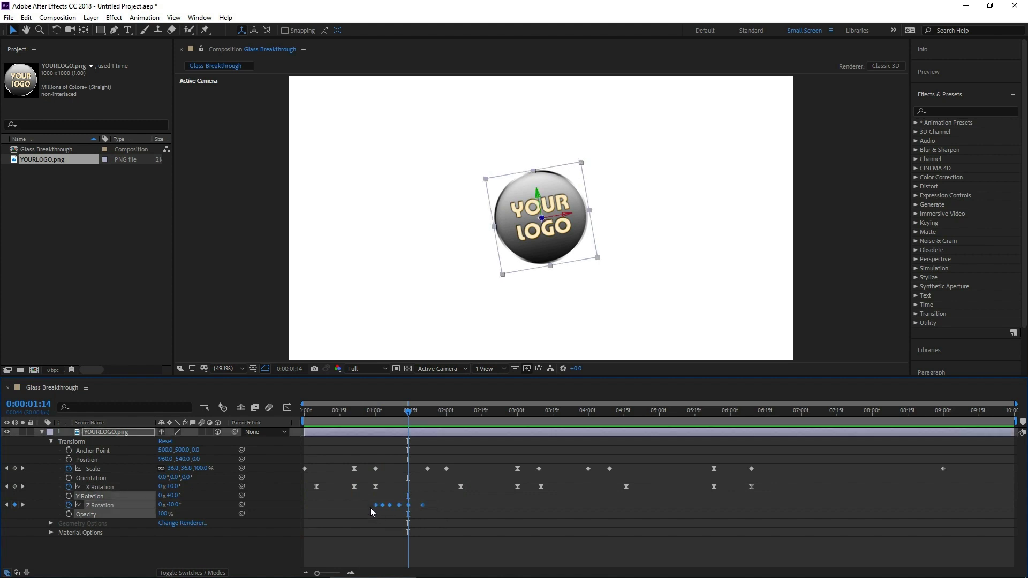
drag(423, 505, 412, 505)
click(353, 413)
key(space)
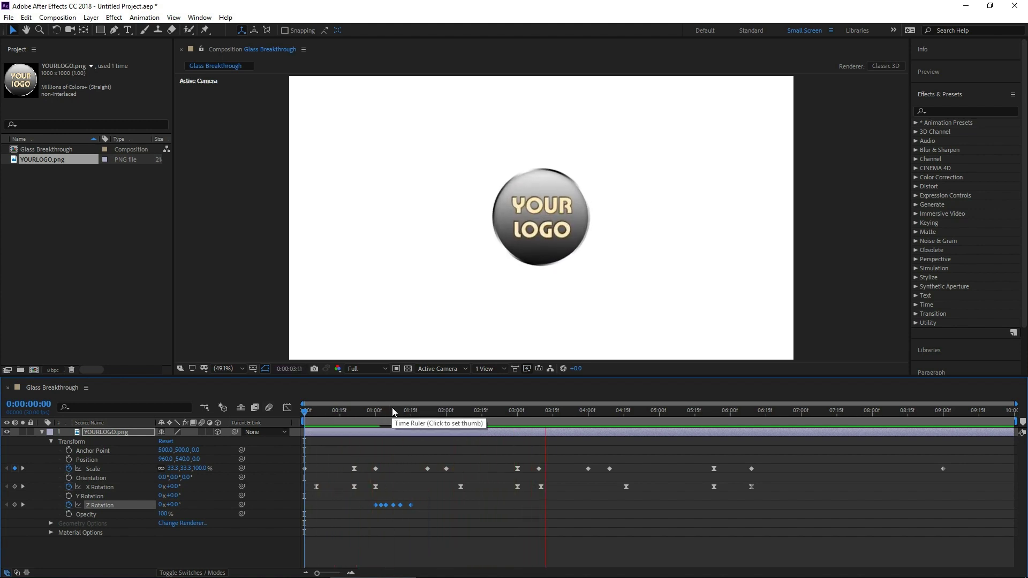
Duplicate the Z Rotation wobble keyframes to start at 0:00:03:10 and preview the animation from the beginning
click(418, 411)
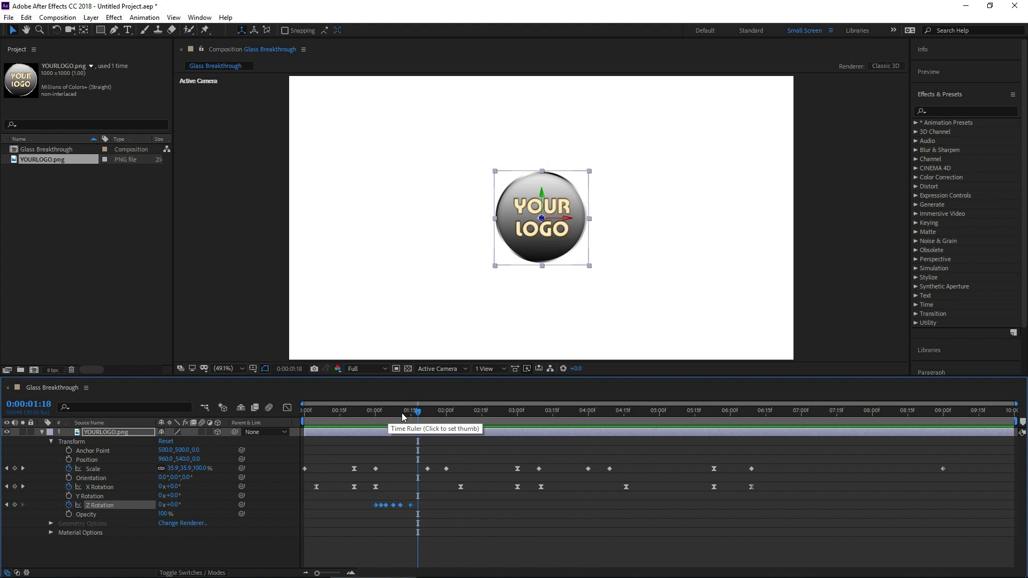
click(405, 411)
click(427, 512)
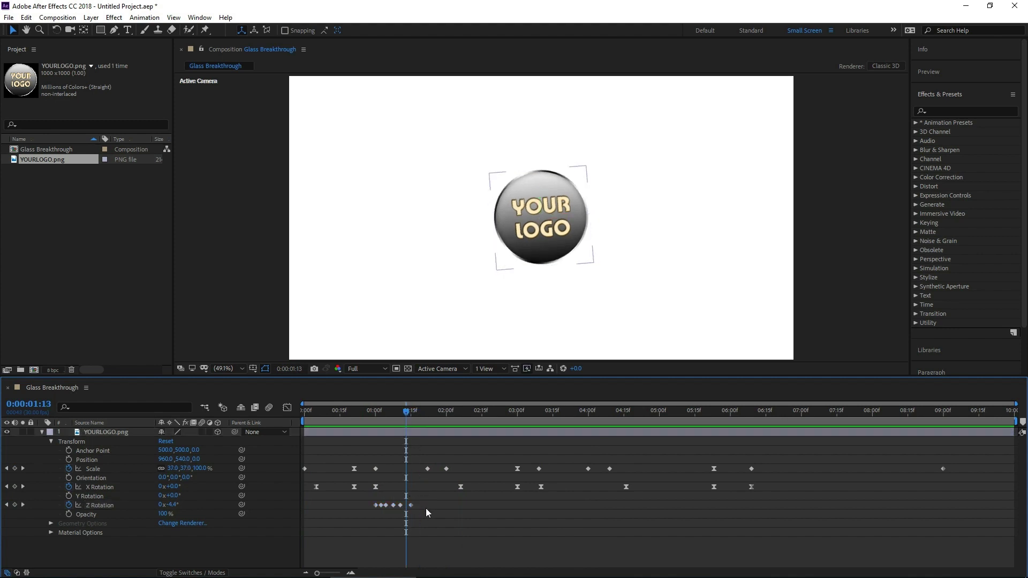
drag(426, 509, 366, 513)
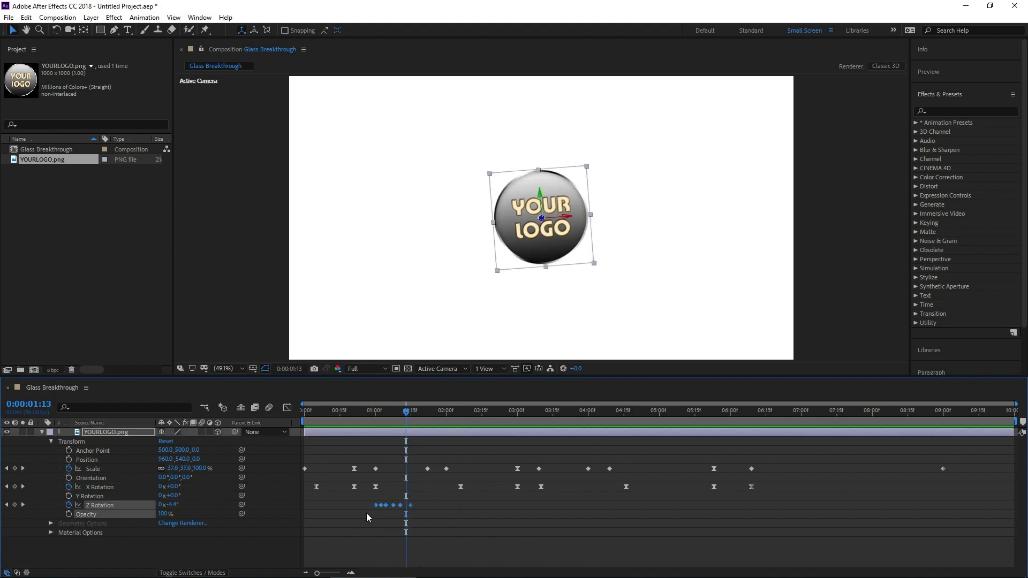
drag(501, 411, 541, 415)
key(ctrl+v)
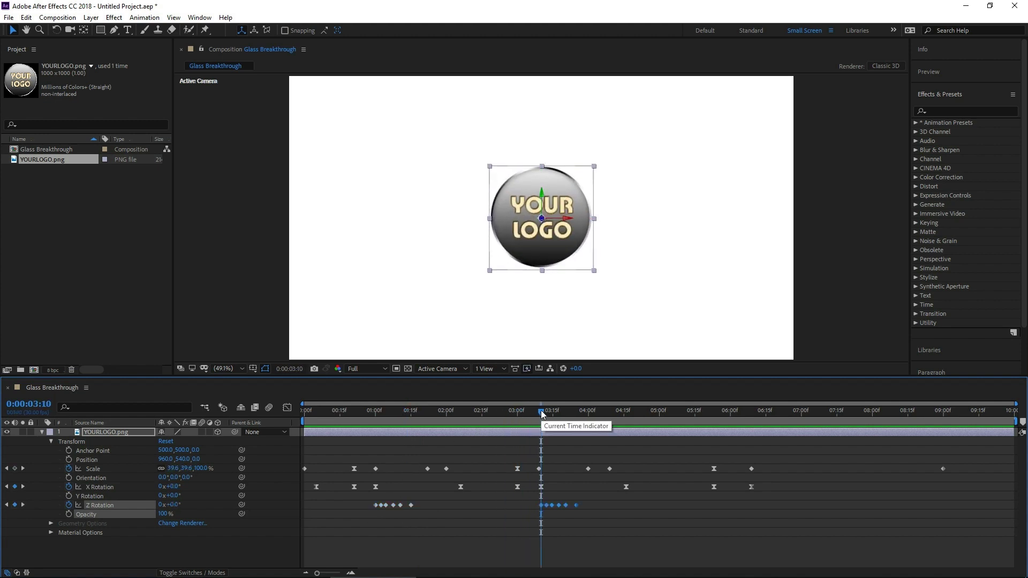
key(Home)
key(space)
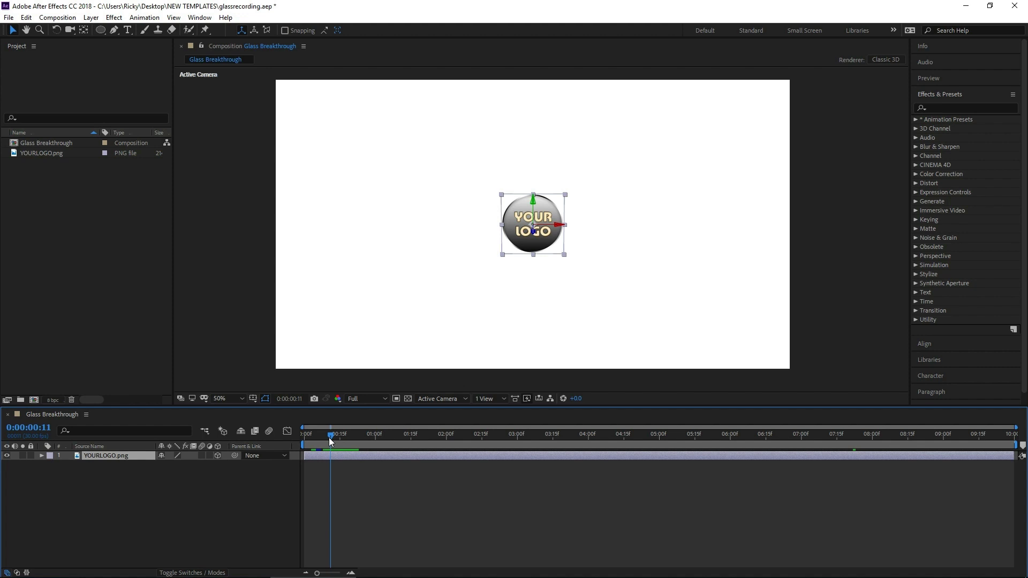
Create a white 1920 x 1080 px solid layer named Background
right_click(109, 489)
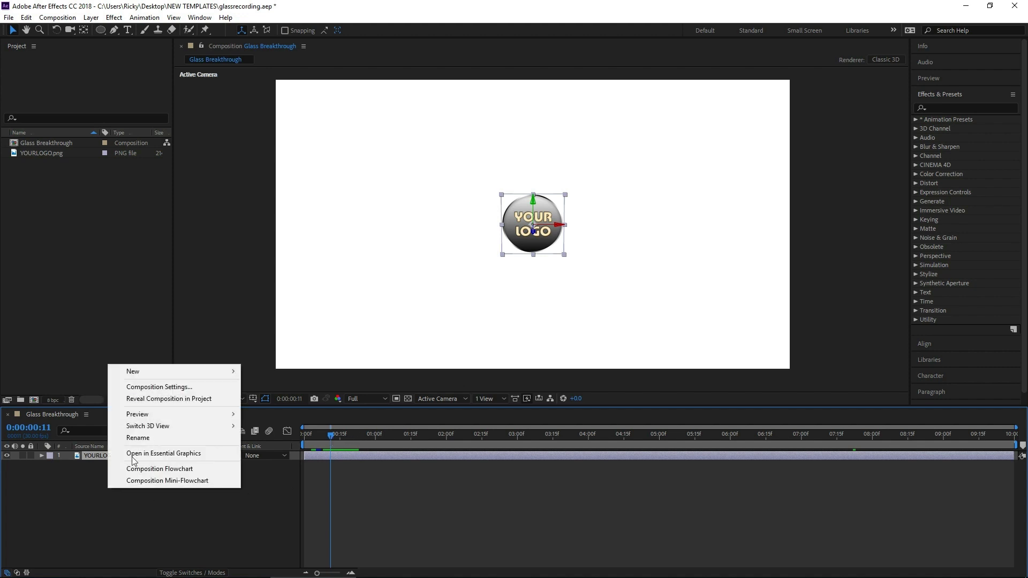
mouse_move(175, 370)
click(266, 399)
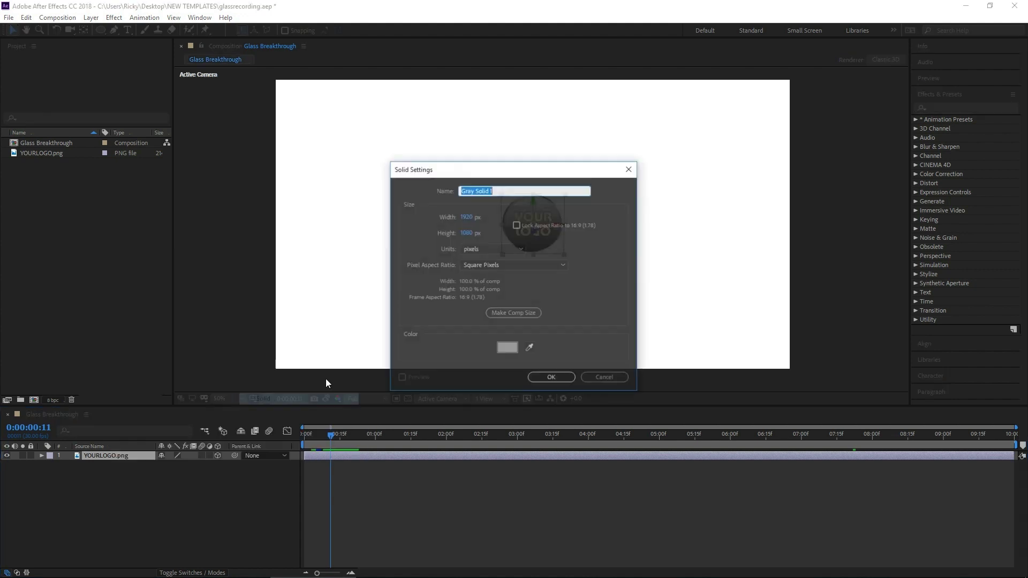
text(Background)
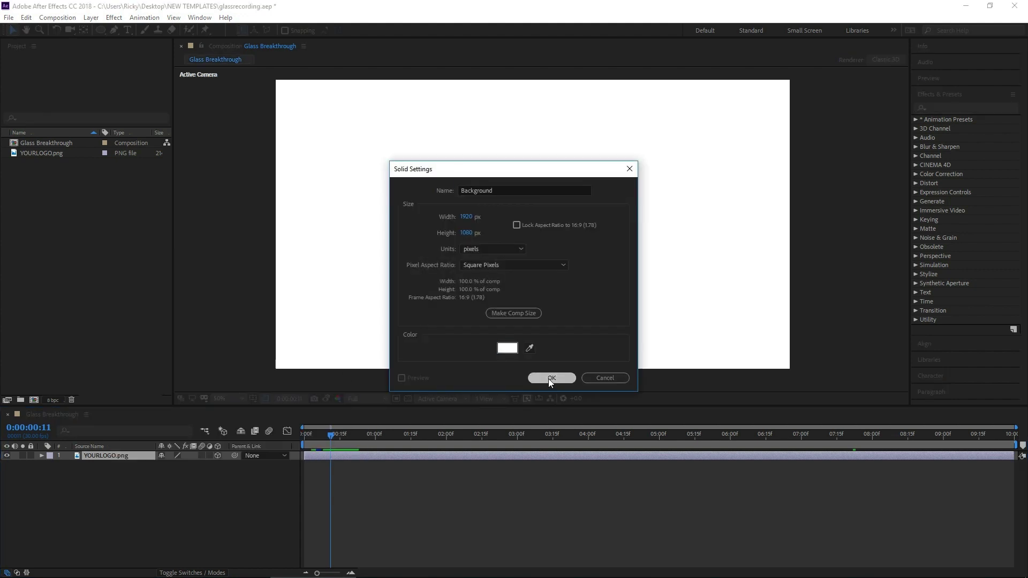
click(548, 378)
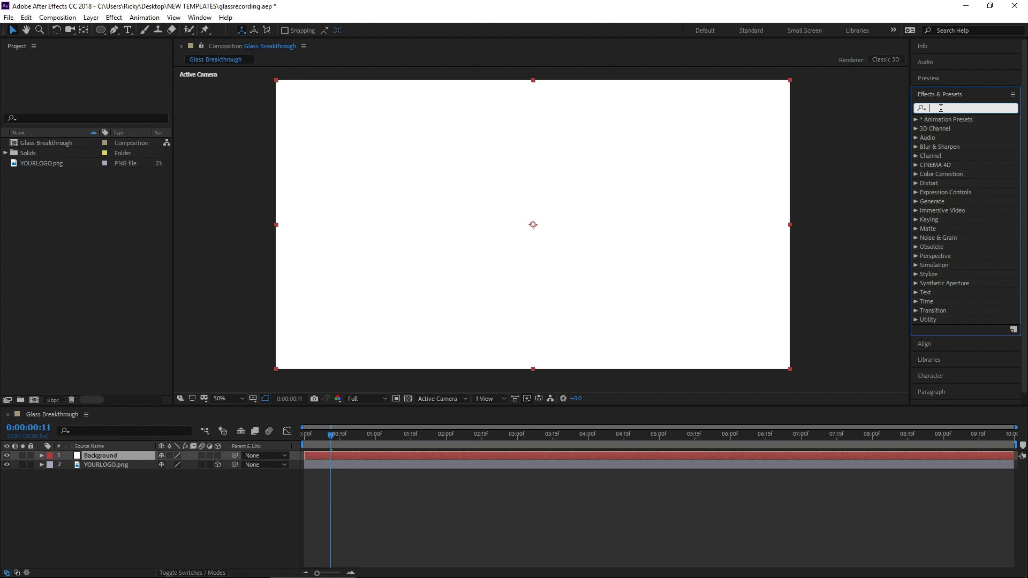
Apply the Gradient Ramp effect to the Background solid and place the YOURLOGO.png layer above it
text(gradient)
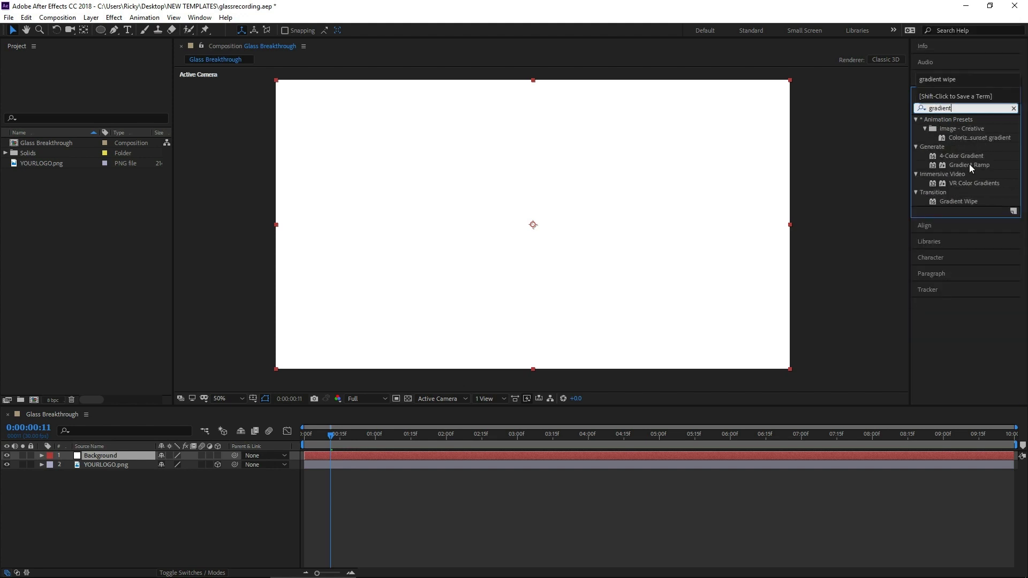
double_click(970, 164)
drag(111, 468, 116, 452)
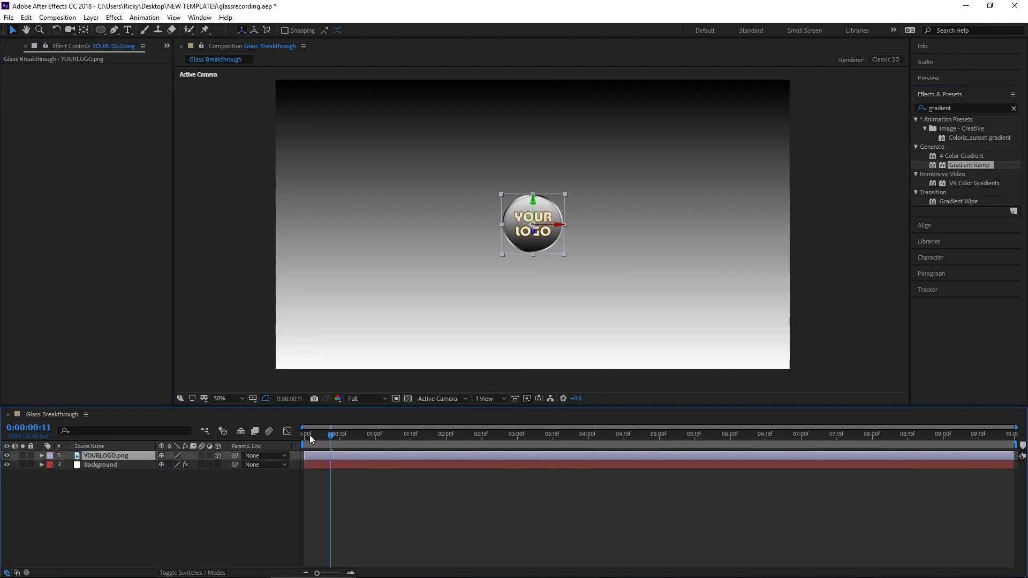
Change the Background's Gradient Ramp to a Radial Ramp and move its start point to the frame's centre at 960, 540
click(110, 464)
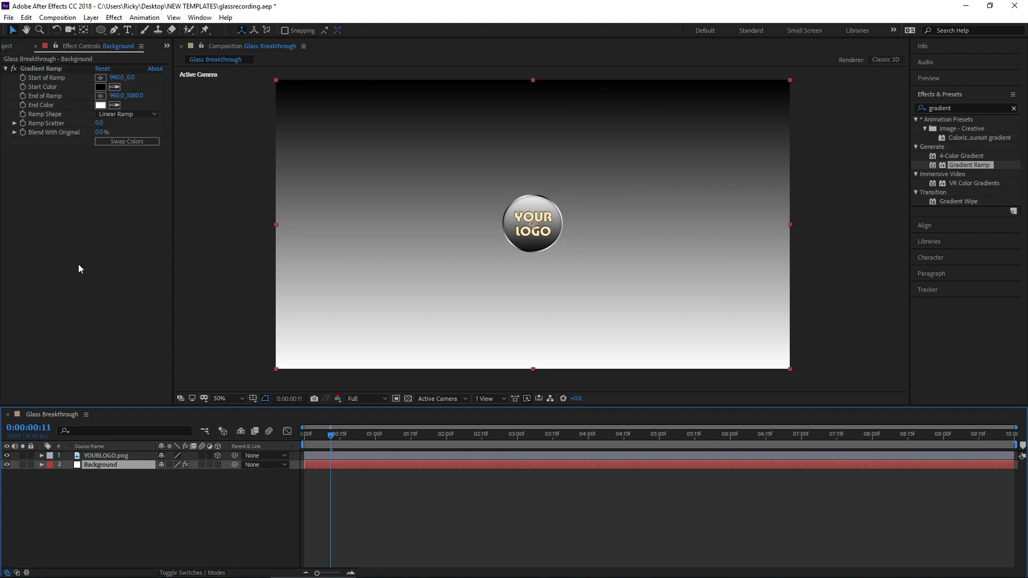
click(119, 114)
click(128, 138)
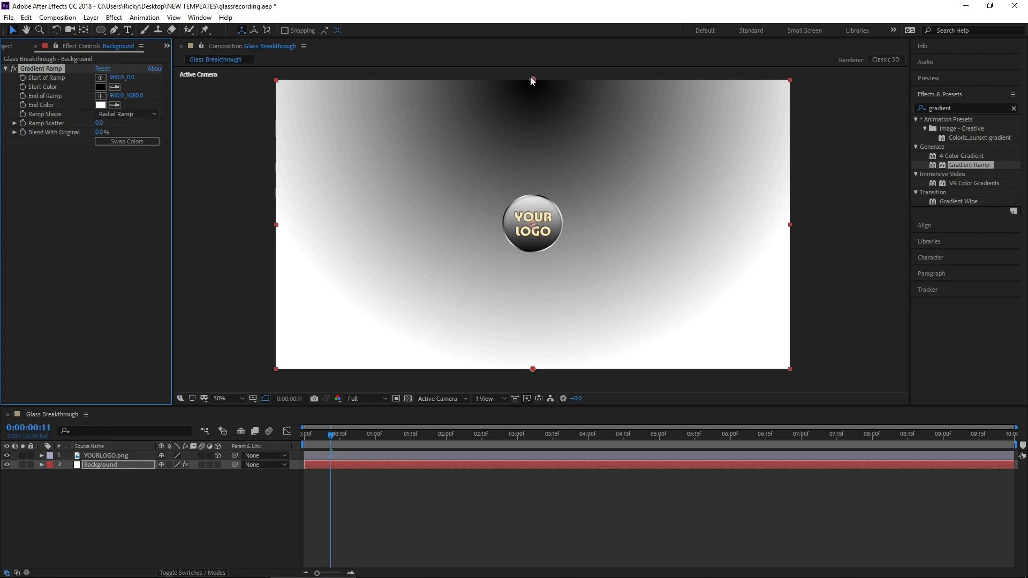
drag(531, 78, 533, 225)
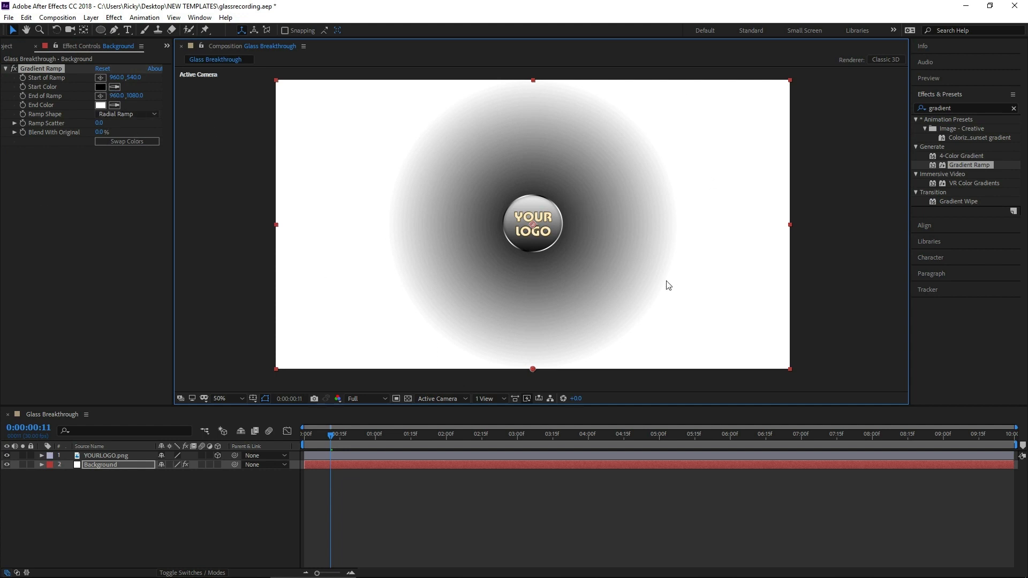
Set the Gradient Ramp's Start Color to the dark gray 515151
click(100, 86)
drag(76, 386, 38, 409)
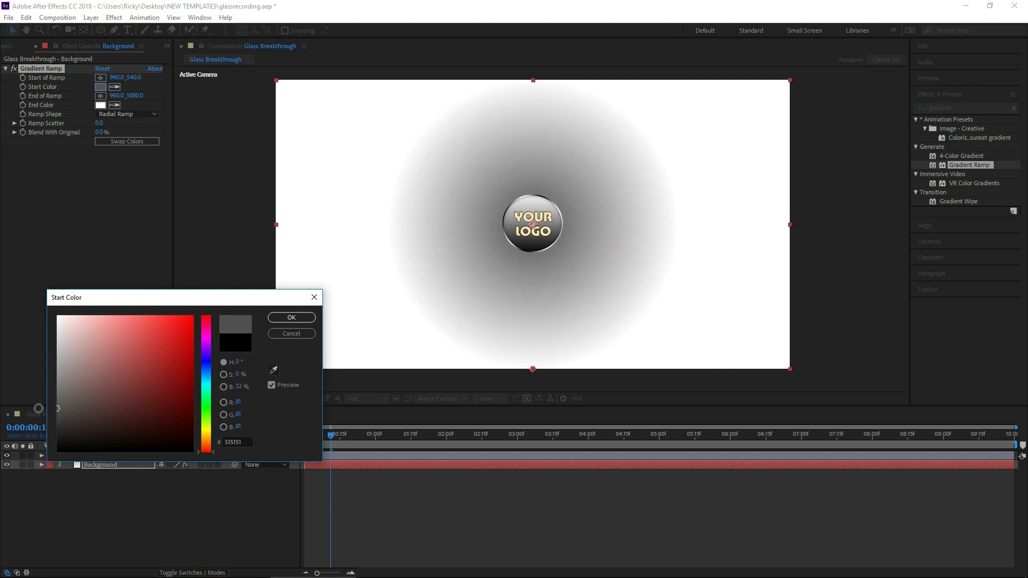
click(291, 317)
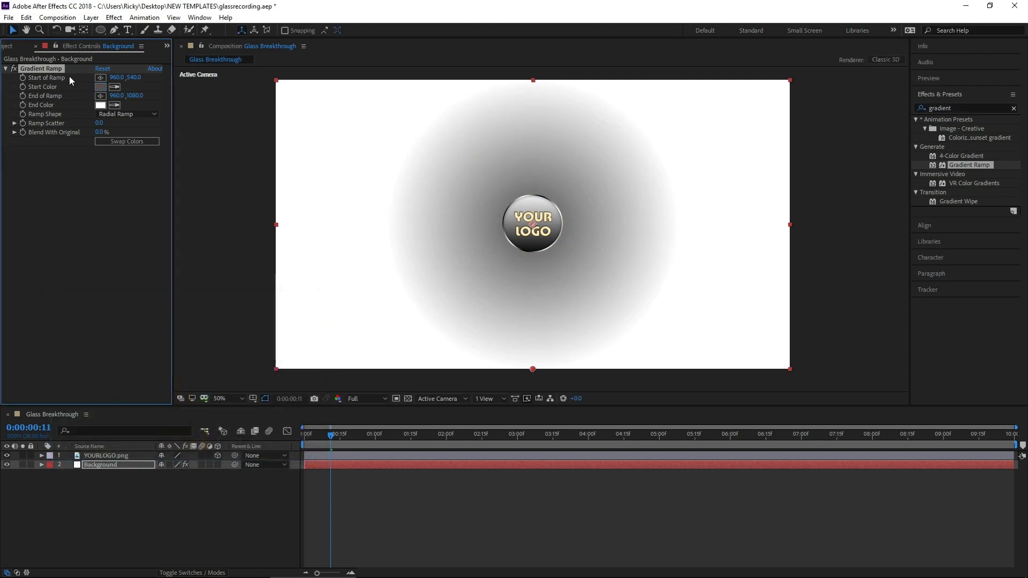
Set the Gradient Ramp's End Color to a near-black gray of about 1F1F1F and move End of Ramp to 1994, 1132
click(101, 105)
drag(69, 423, 45, 435)
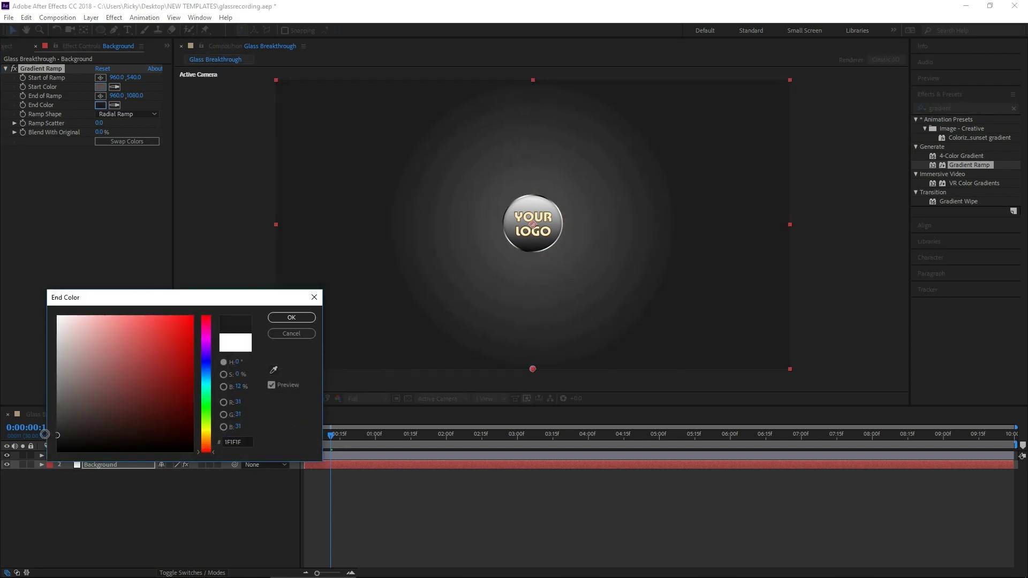
click(293, 319)
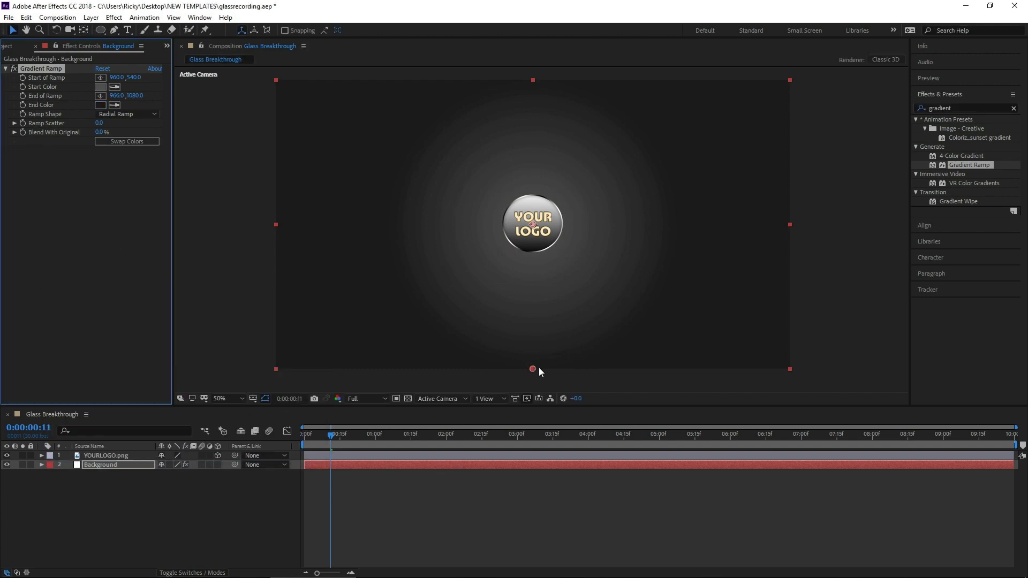
drag(538, 368, 809, 382)
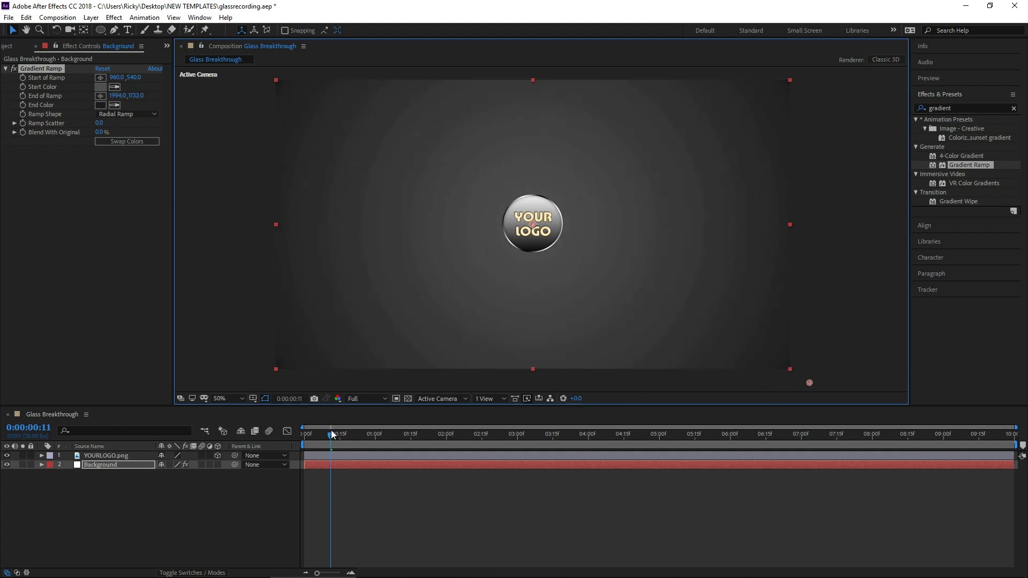
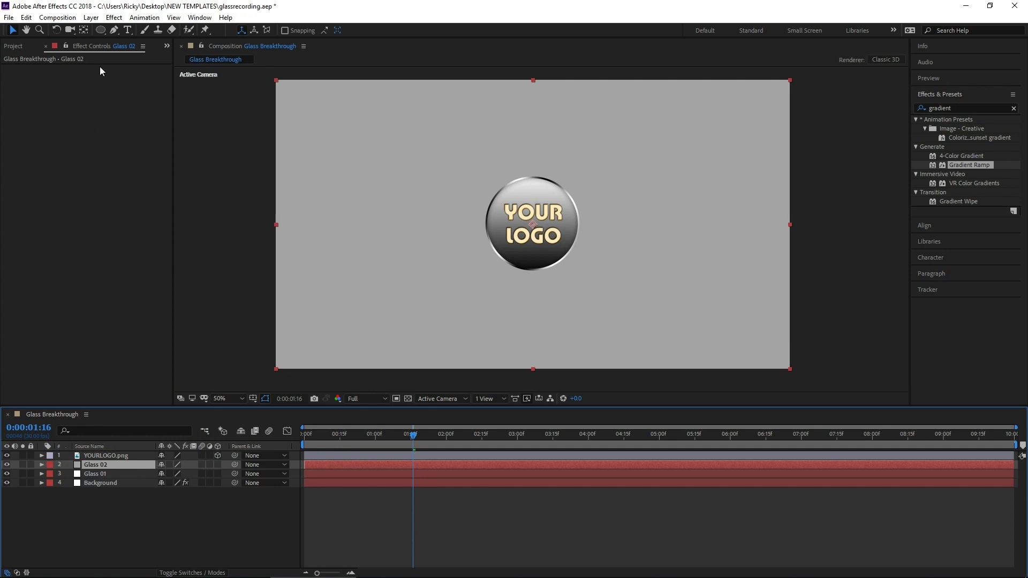
Add a full-frame elliptical mask to the Glass 02 layer
click(102, 30)
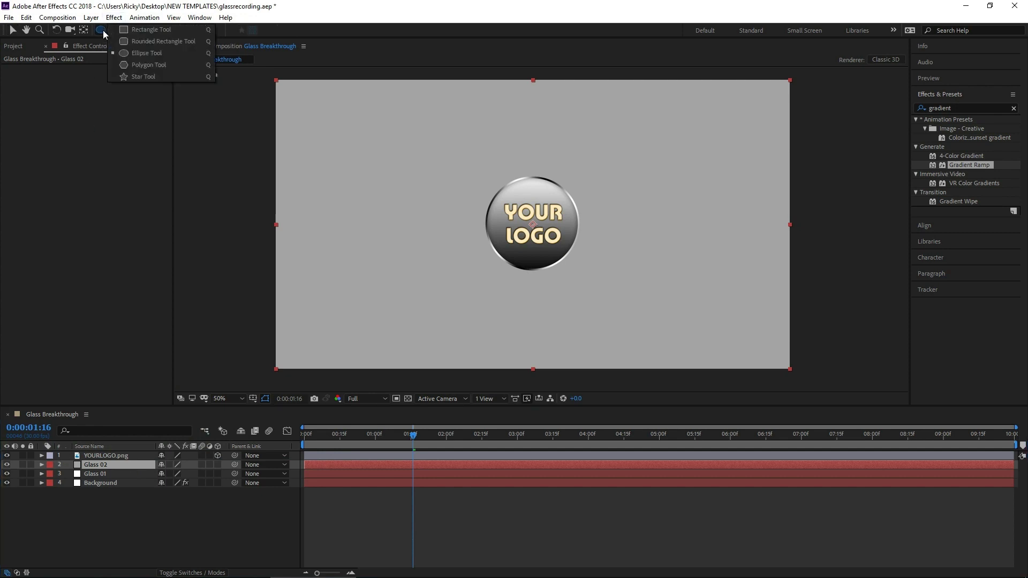
click(138, 53)
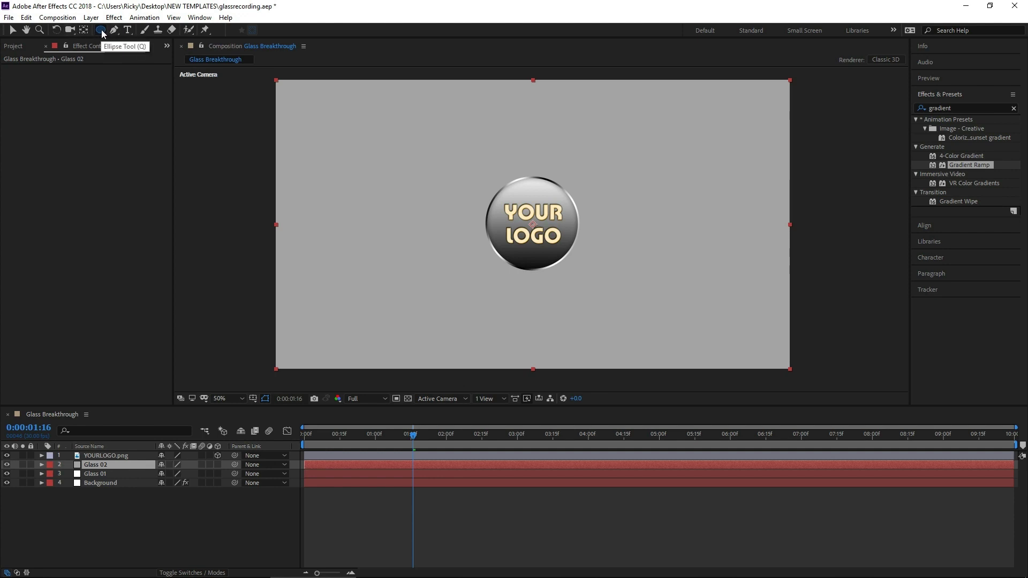
double_click(101, 30)
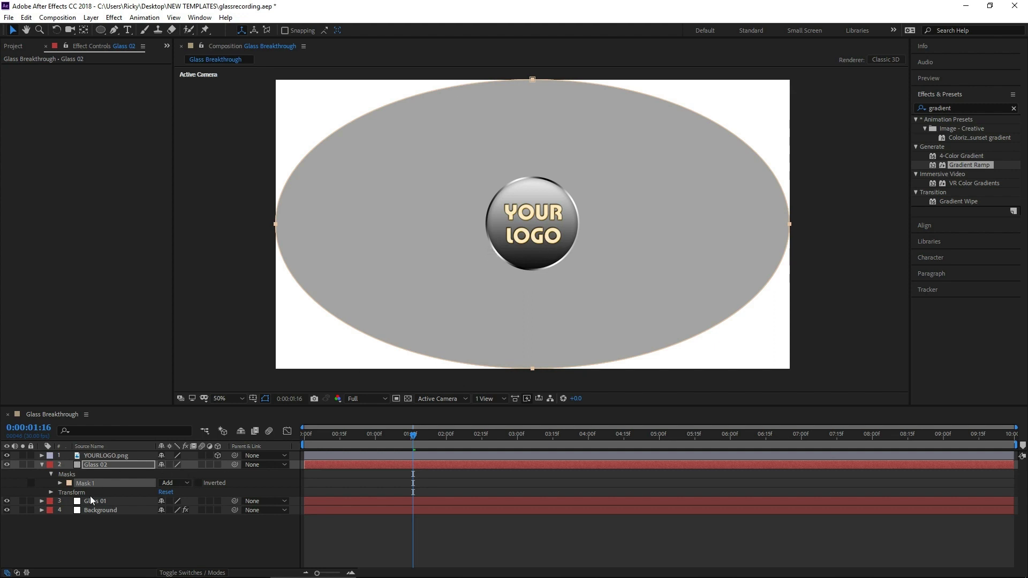
Set the Mask Feather of Glass 02's elliptical mask to 20 pixels
click(108, 483)
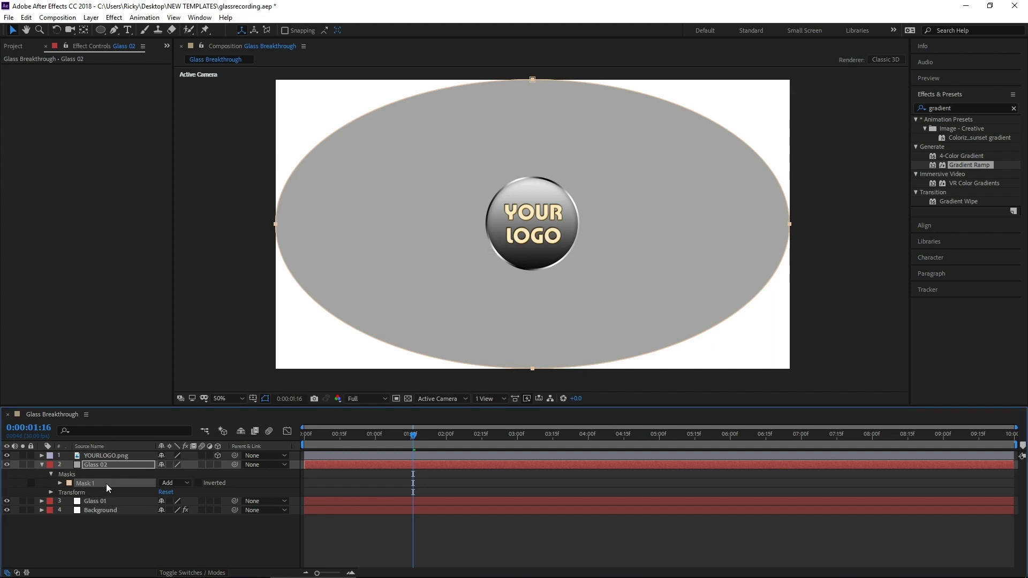
key(f)
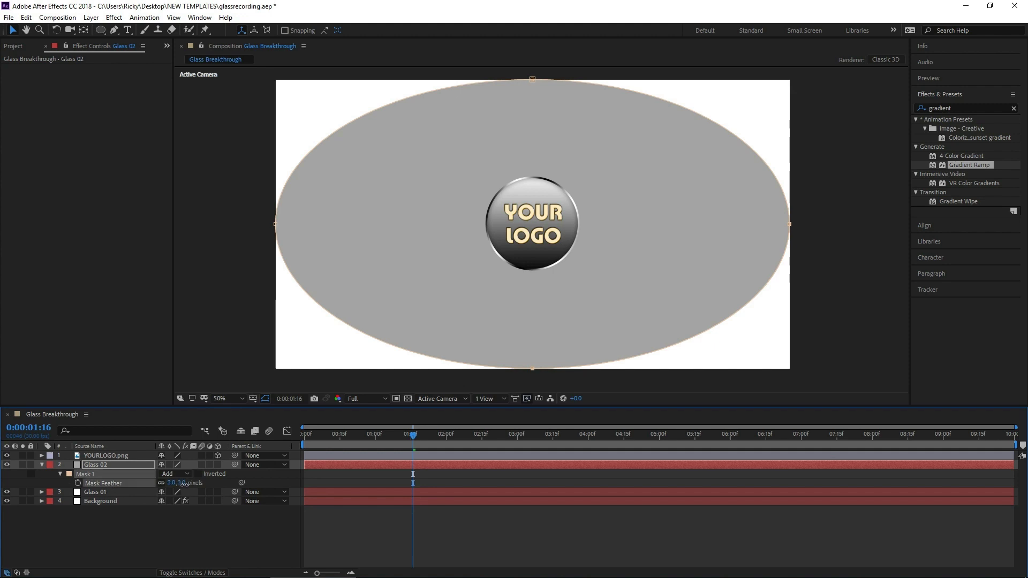
drag(185, 485, 194, 484)
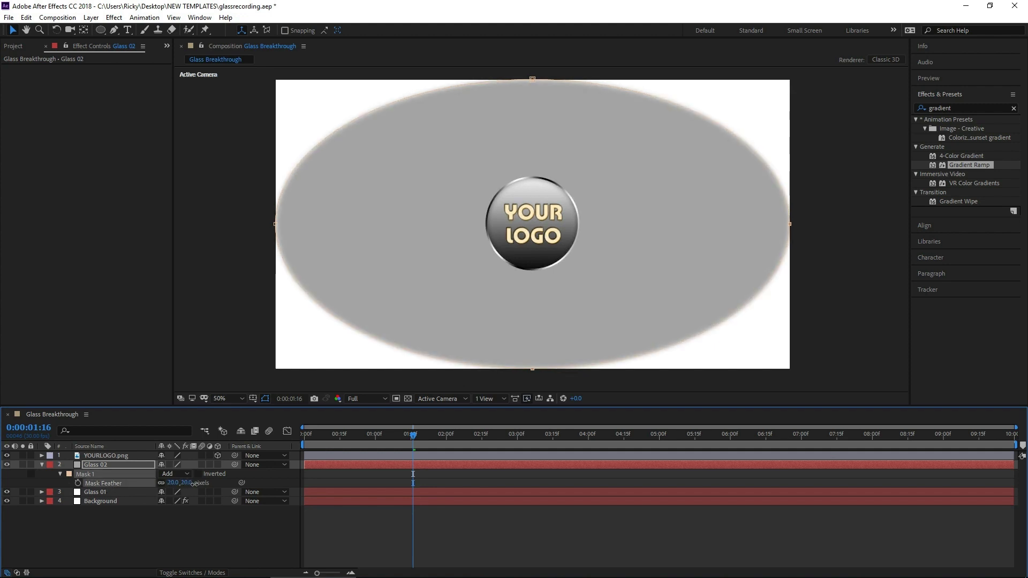
click(205, 546)
Pre-compose the Glass 02 and Glass 01 layers together into a new composition named Glass Comp
click(114, 464)
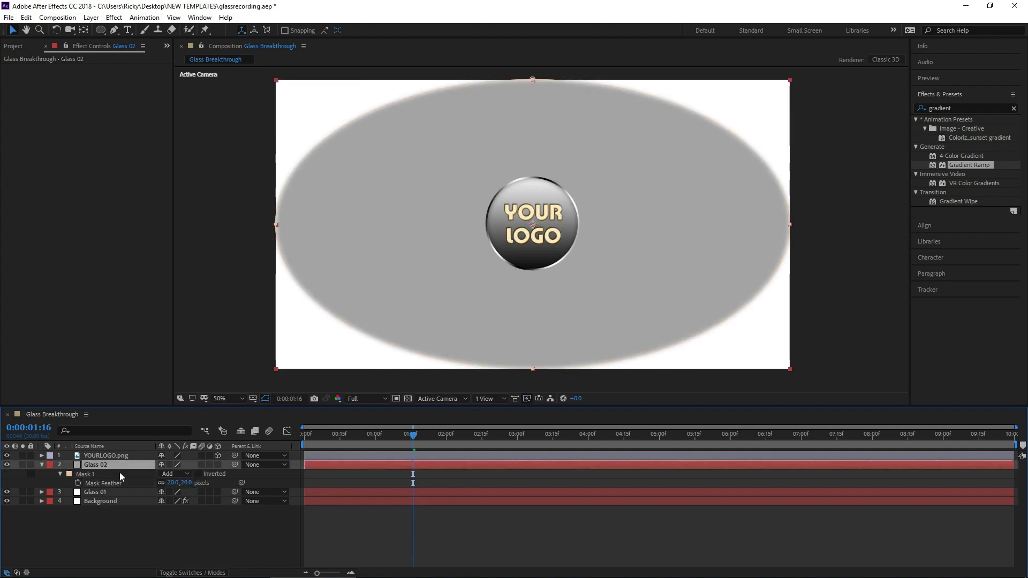
ctrl+click(126, 492)
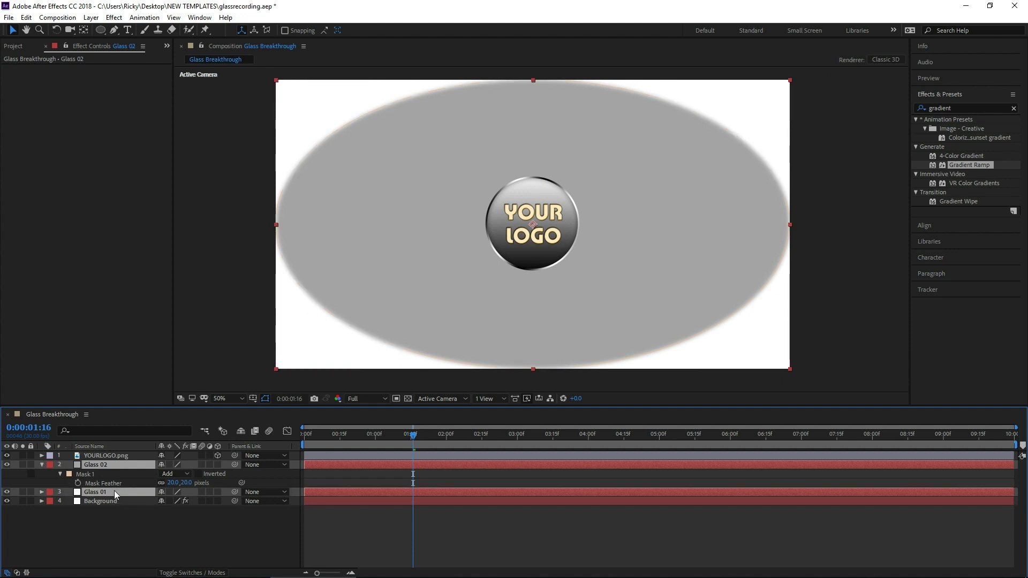
right_click(127, 488)
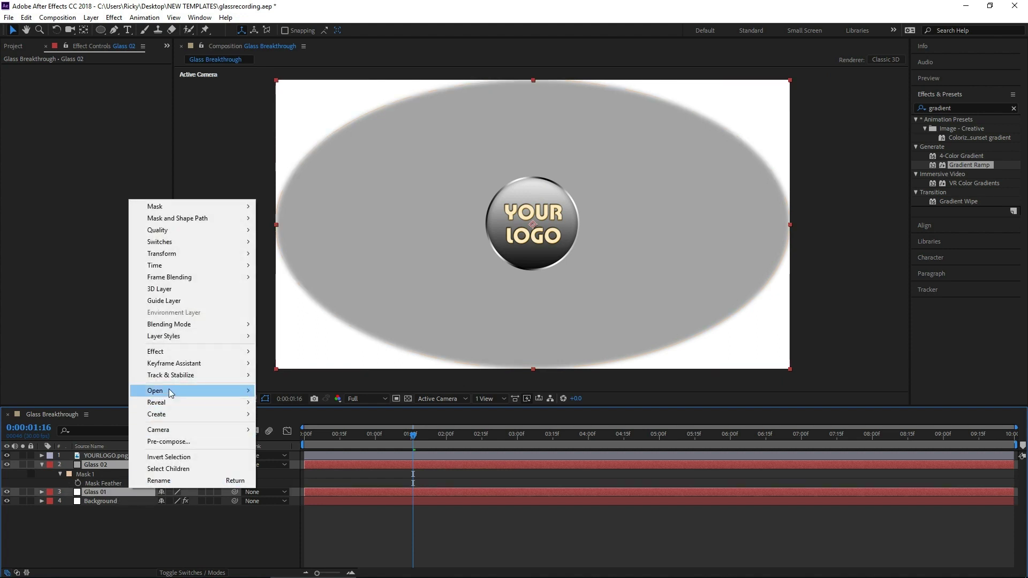
click(203, 442)
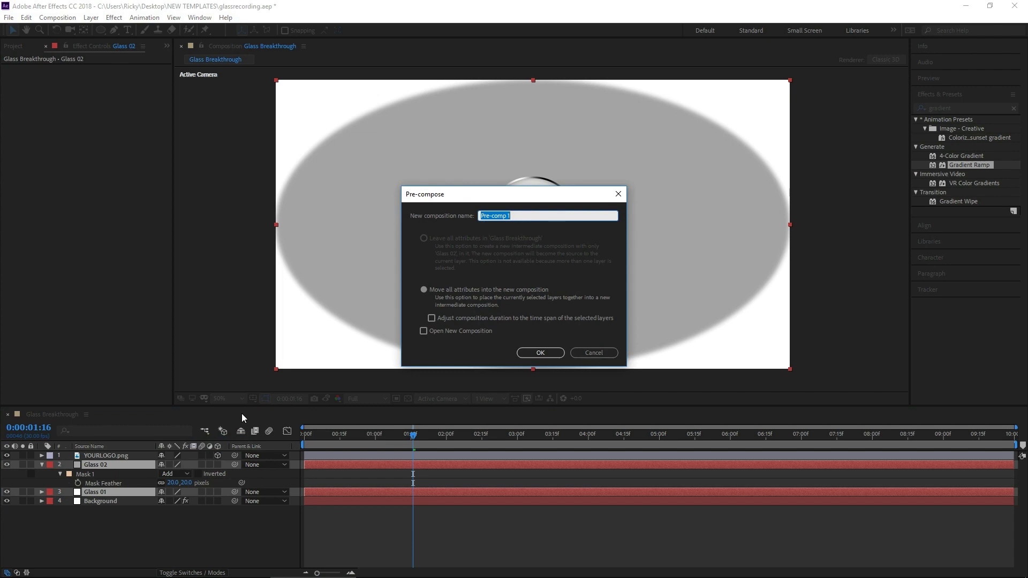
text(Glass Comp)
click(529, 354)
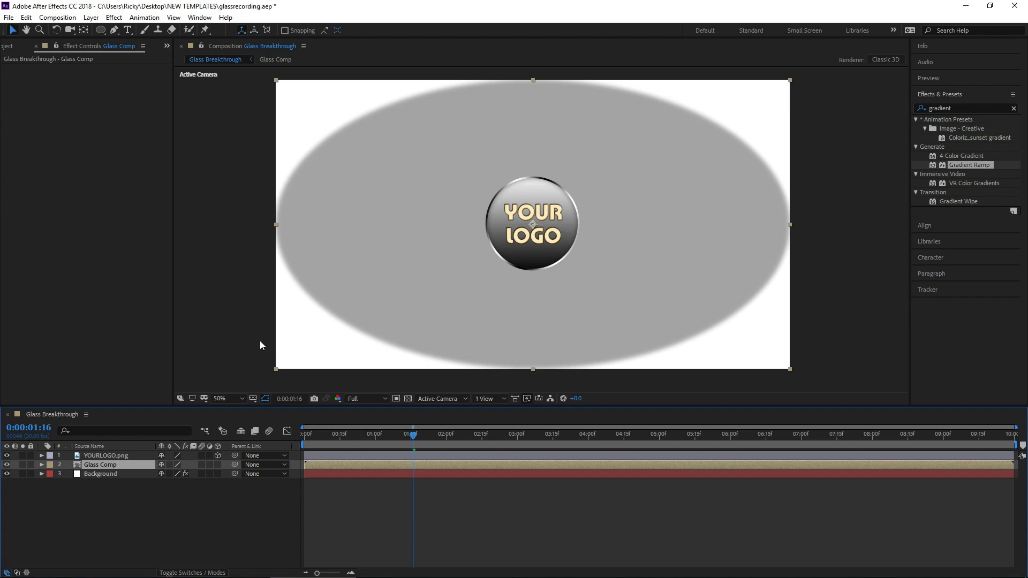
Enlarge the Glass Comp layer well beyond the frame and reposition it so the ellipse's soft edge curves diagonally across the logo
key(comma)
key(comma)
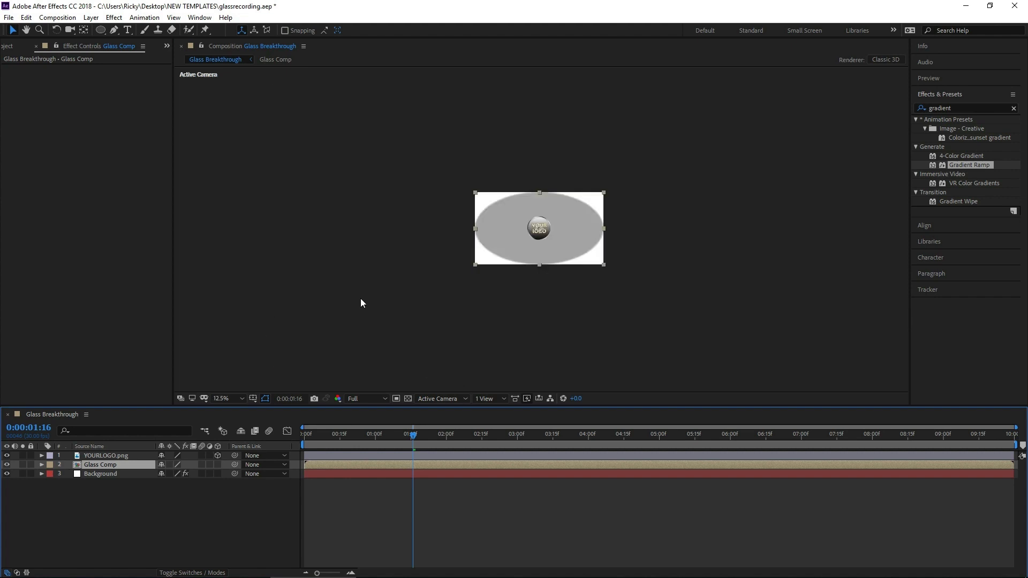
scroll(513, 321, down, 4)
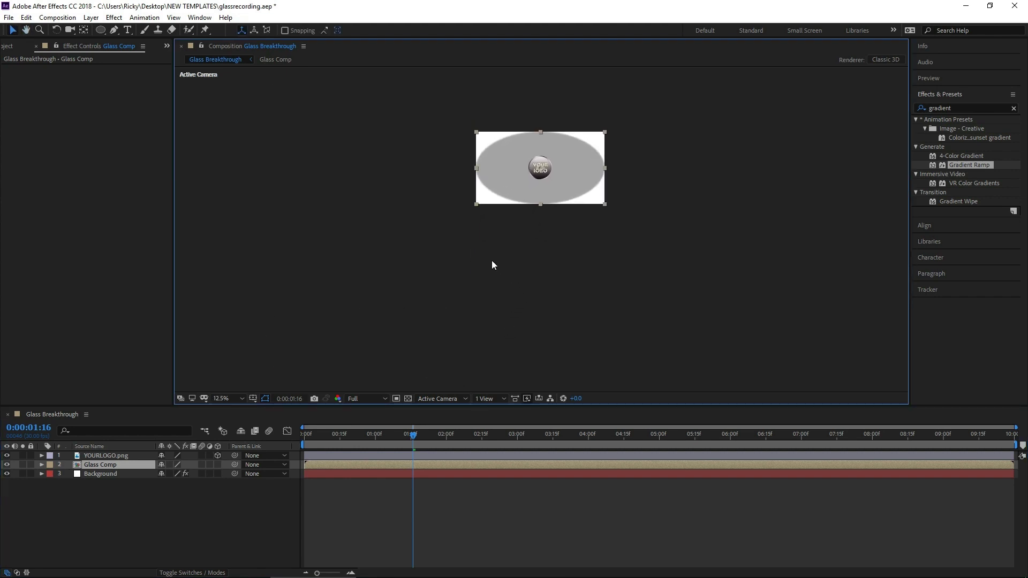
drag(477, 204, 295, 323)
drag(737, 101, 584, 194)
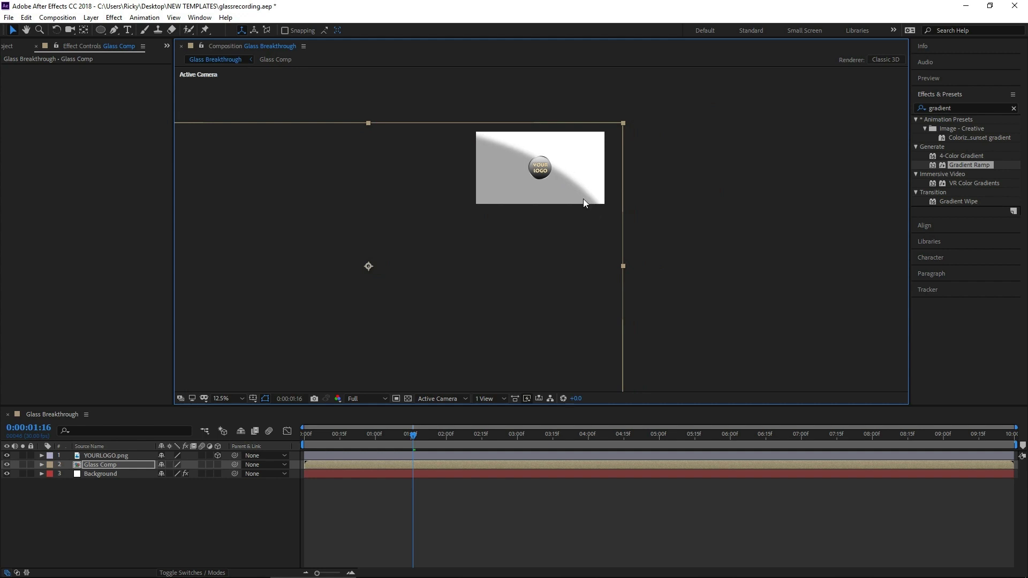
click(242, 398)
click(229, 219)
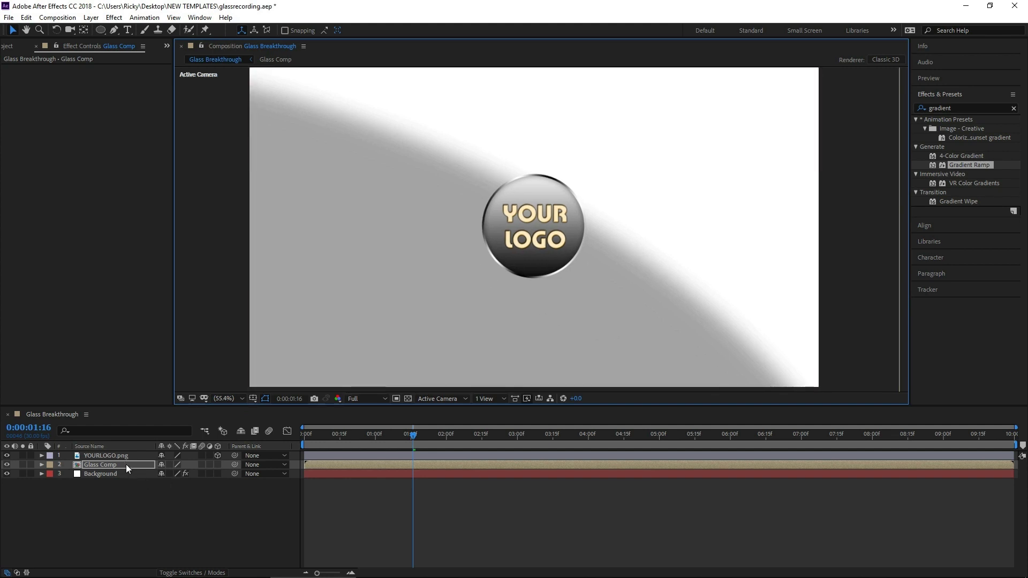
Move the Glass Comp layer above YOURLOGO.png, set its opacity to 40%, and scrub through the animation
drag(126, 464, 125, 454)
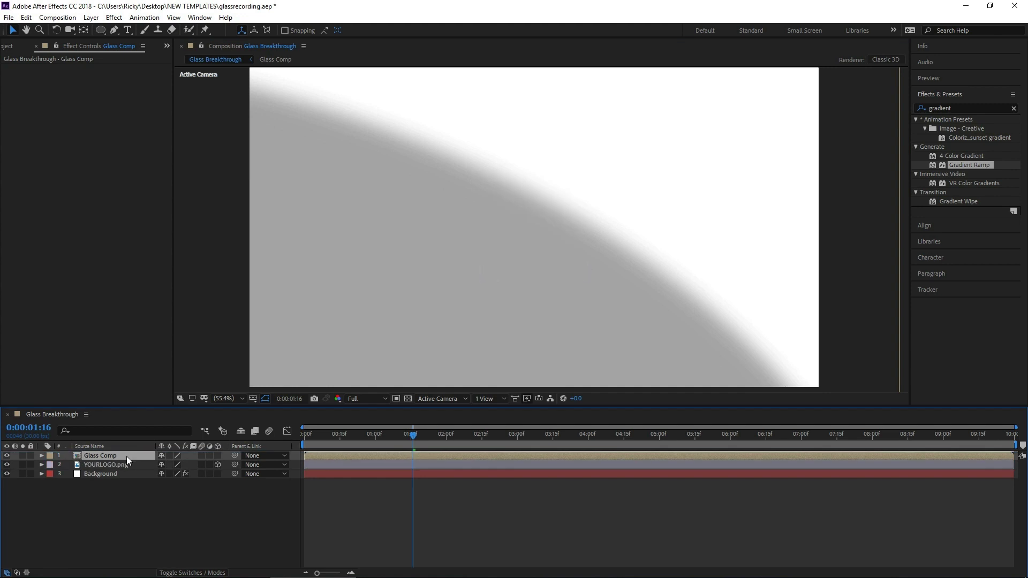
key(t)
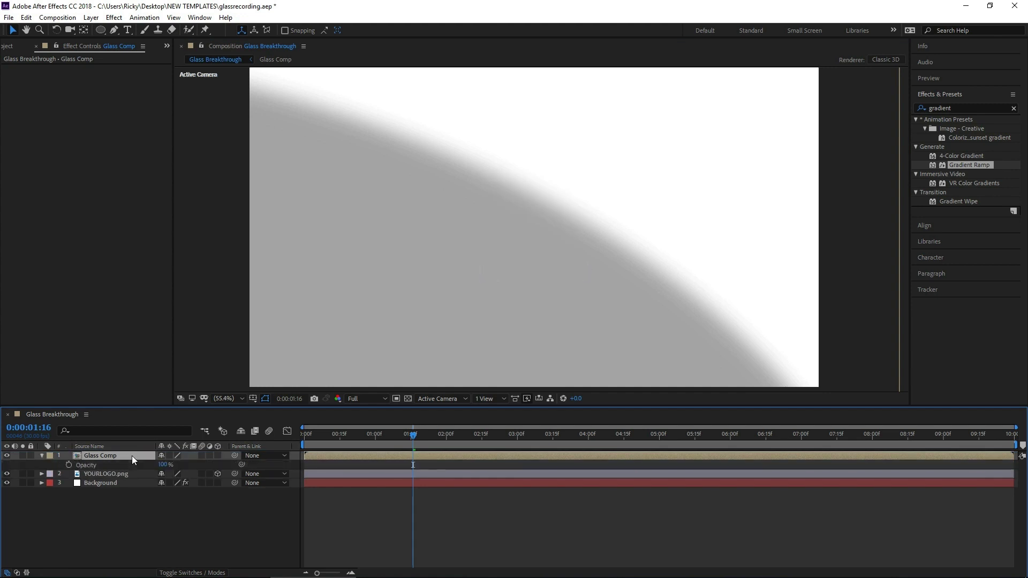
drag(163, 465, 163, 467)
click(314, 440)
click(88, 475)
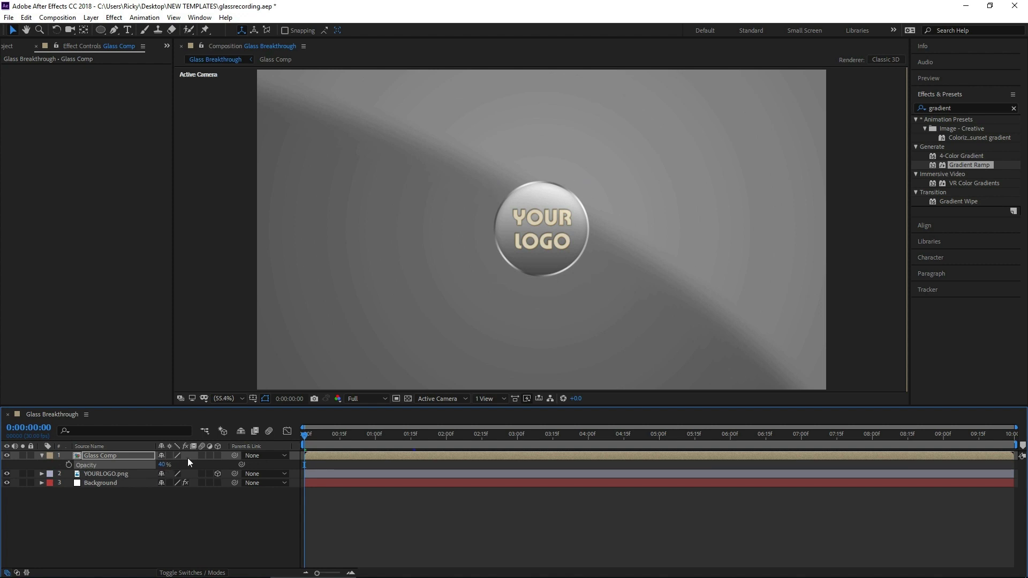
drag(306, 435, 855, 435)
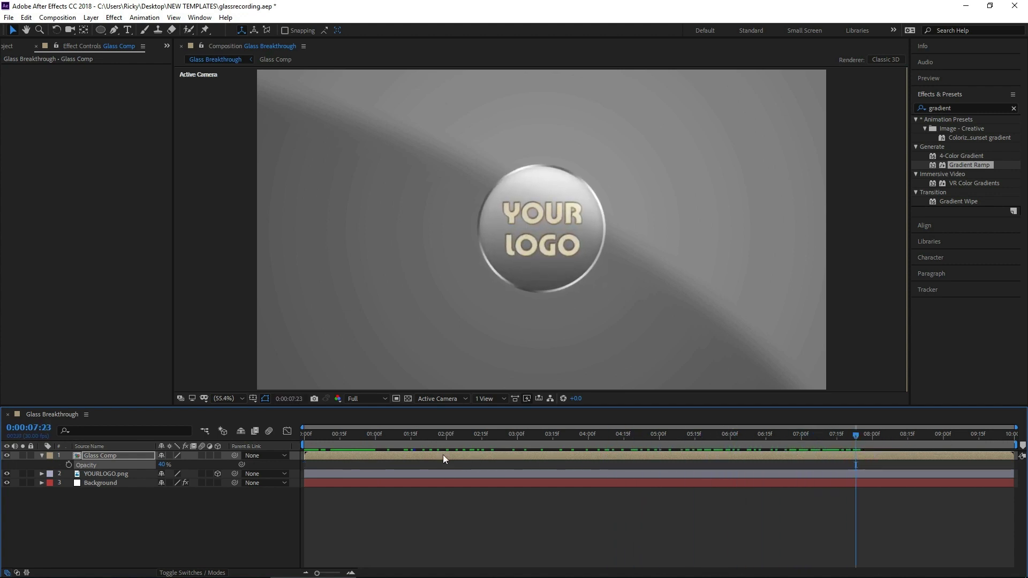
Set a 0° rotation keyframe on Glass Comp at 0:00:01:00, aligned with the logo's first Z Rotation keyframe
click(124, 456)
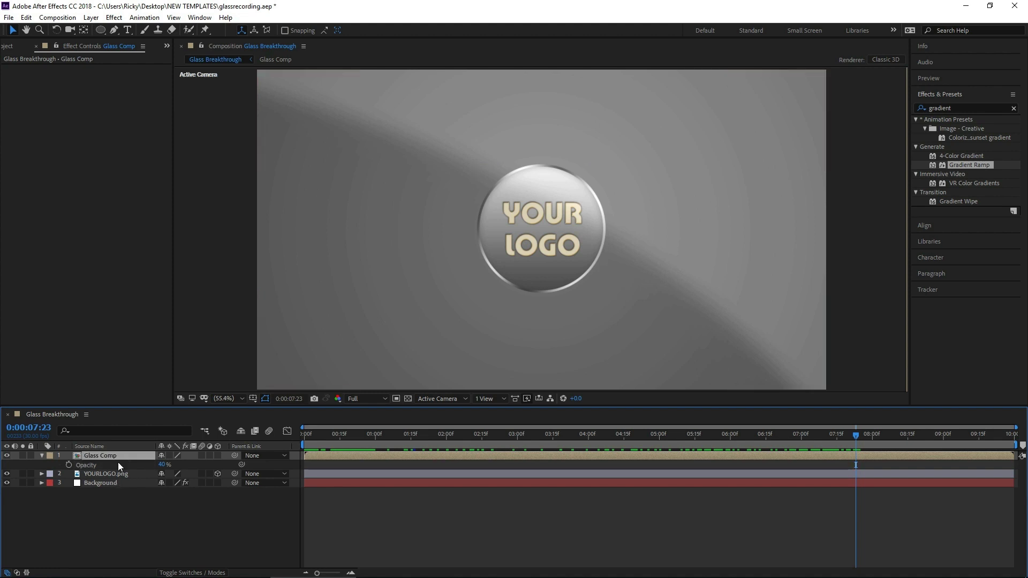
key(r)
click(119, 476)
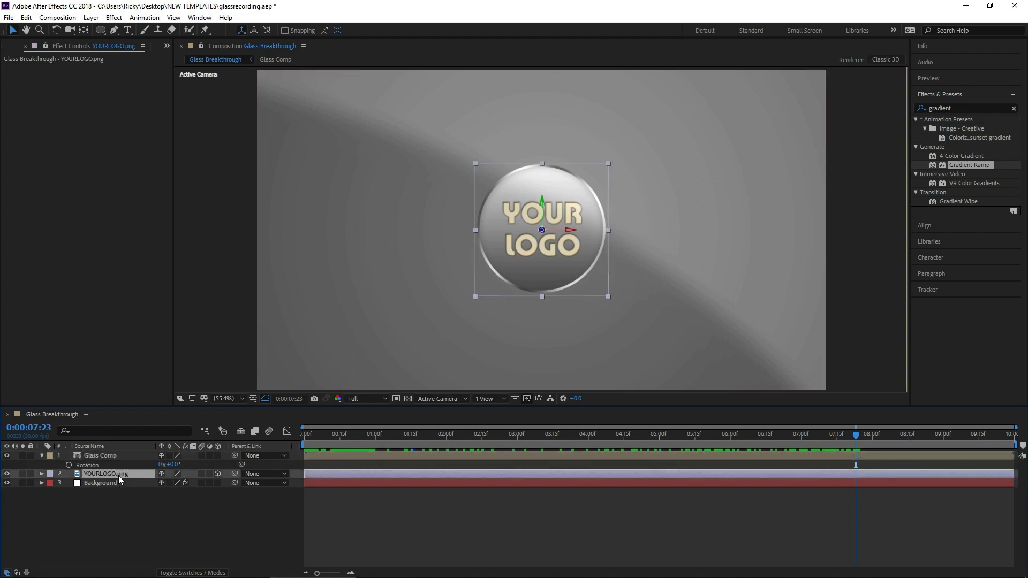
key(u)
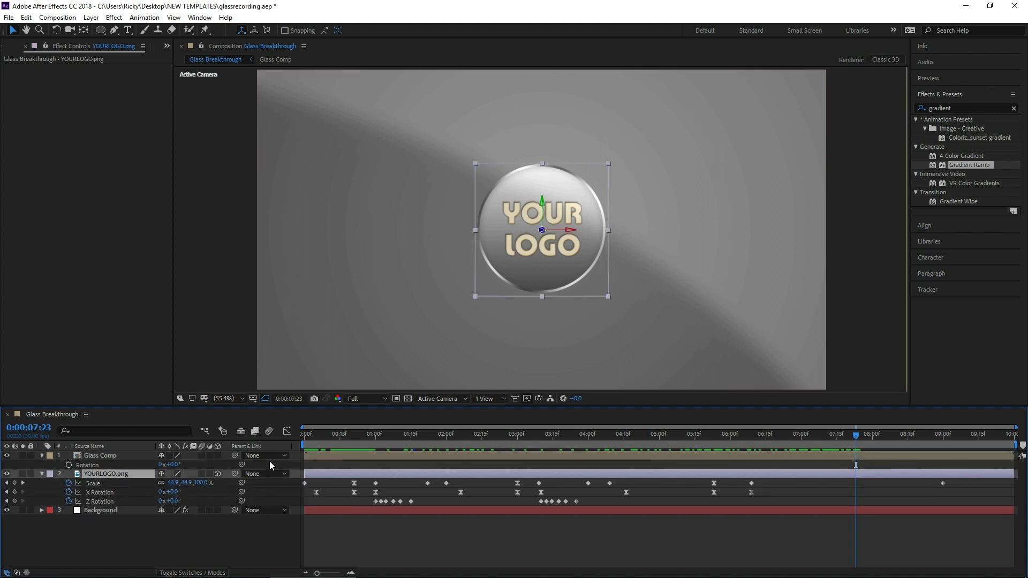
drag(313, 435, 376, 433)
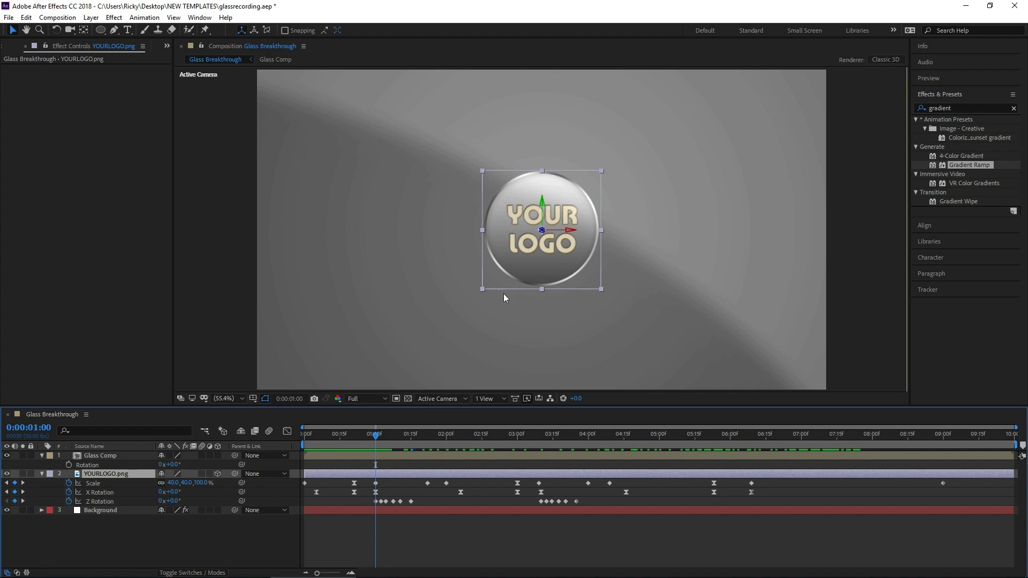
click(69, 465)
Keyframe Glass Comp's rotation to 1° at 0:00:01:02 and back to 0° at 0:00:01:04
drag(376, 435, 381, 439)
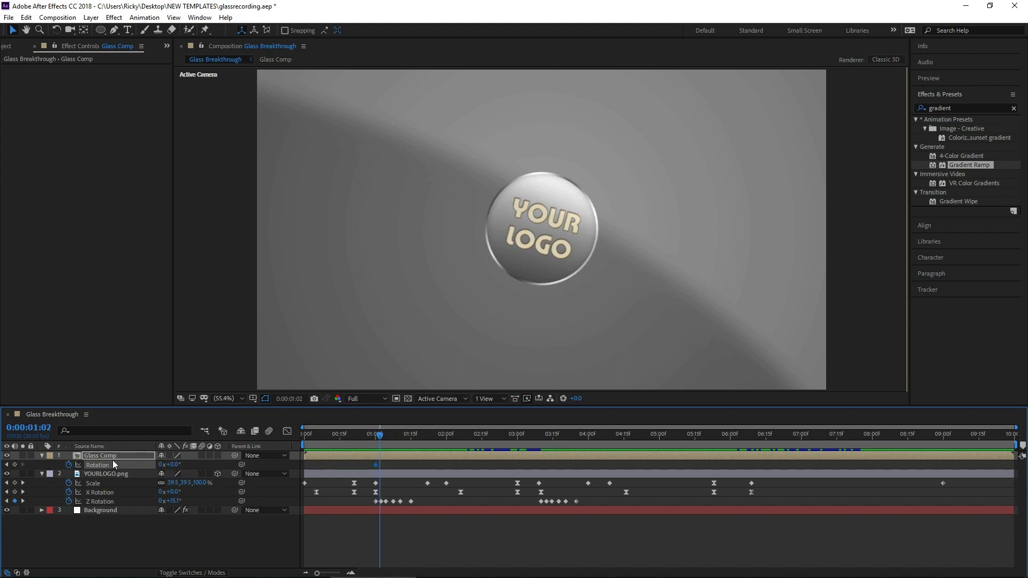
click(170, 465)
text(1)
key(Return)
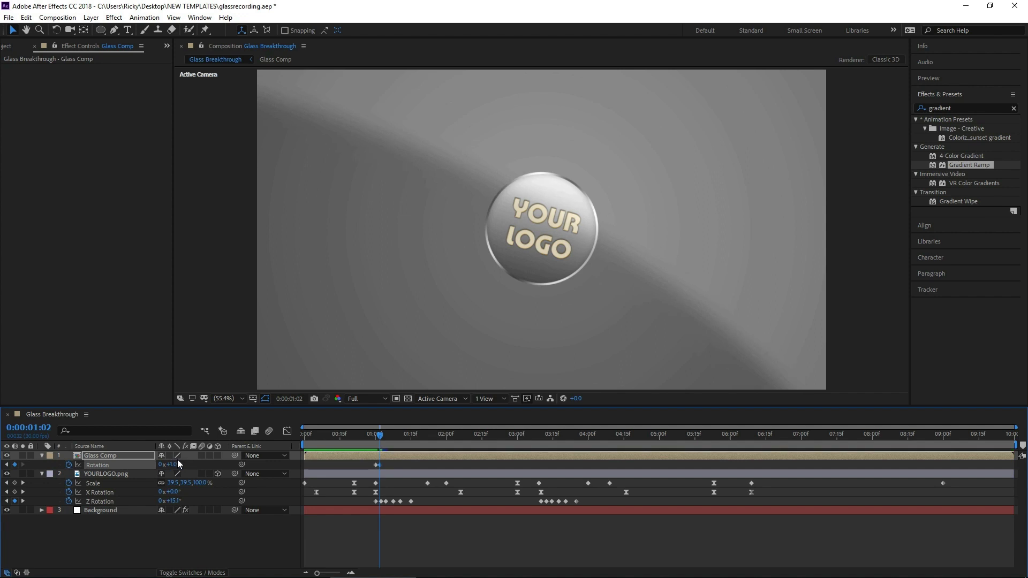
drag(381, 437, 385, 437)
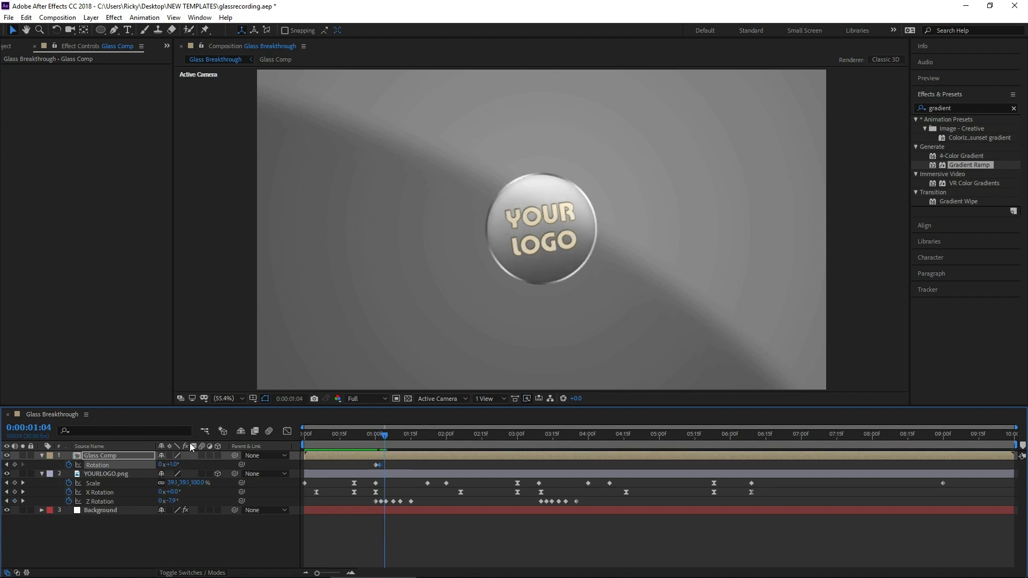
click(171, 465)
text(0)
key(Return)
Keyframe Glass Comp's rotation to -1° at 0:00:01:06 and 0° at 0:00:01:08
drag(385, 435, 389, 436)
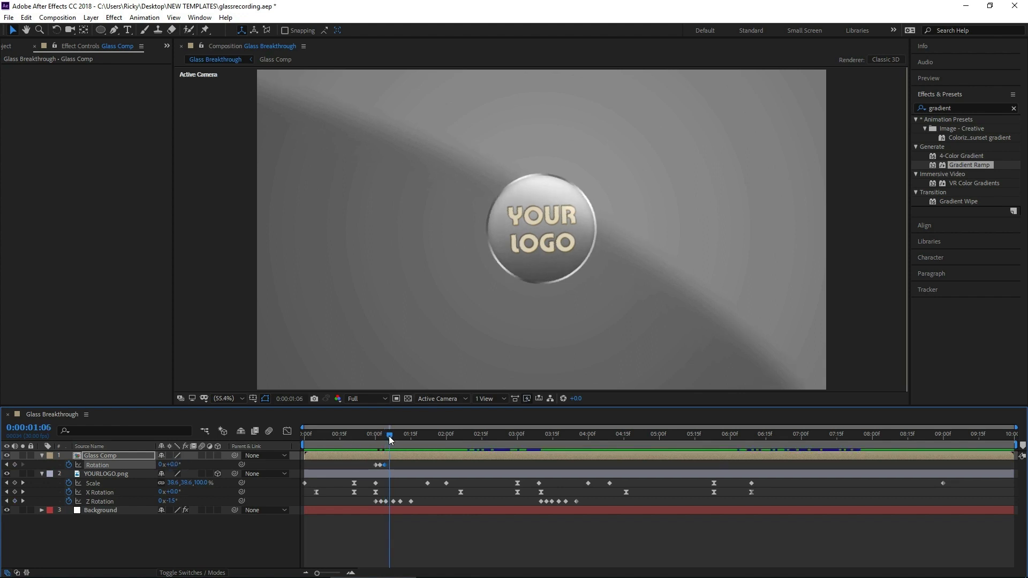
click(172, 465)
text(-1)
key(Return)
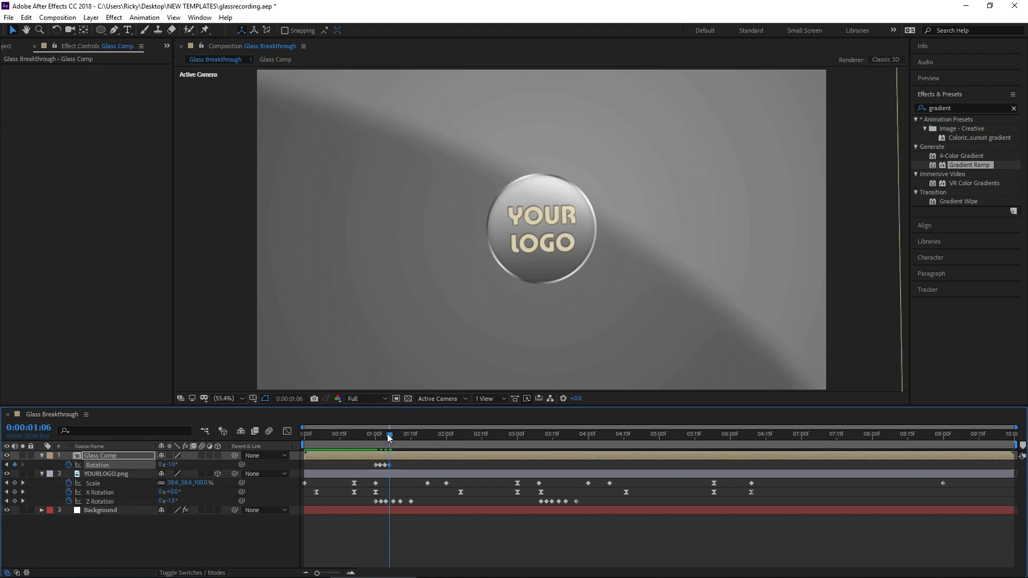
drag(390, 437, 394, 440)
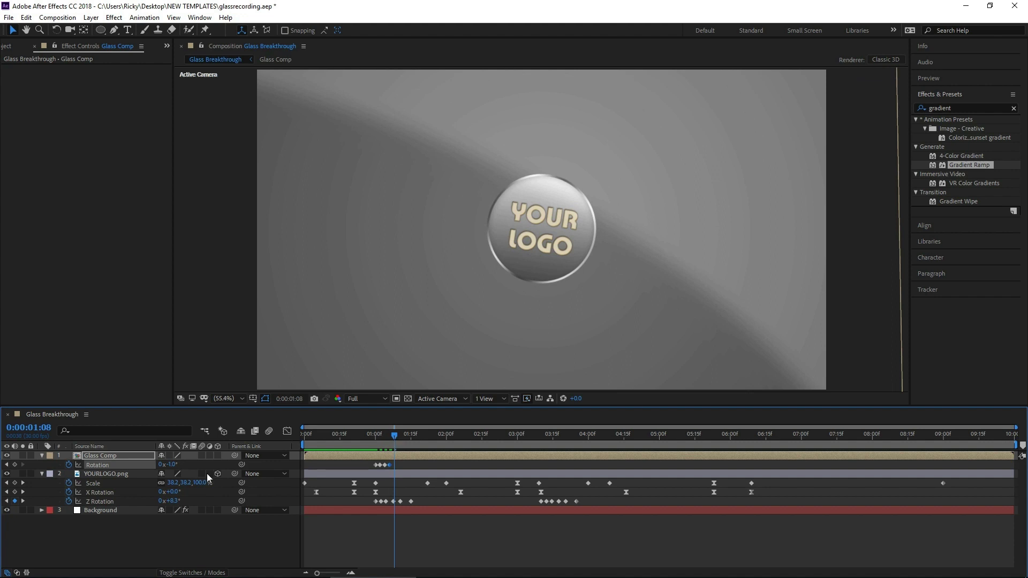
drag(170, 465, 177, 465)
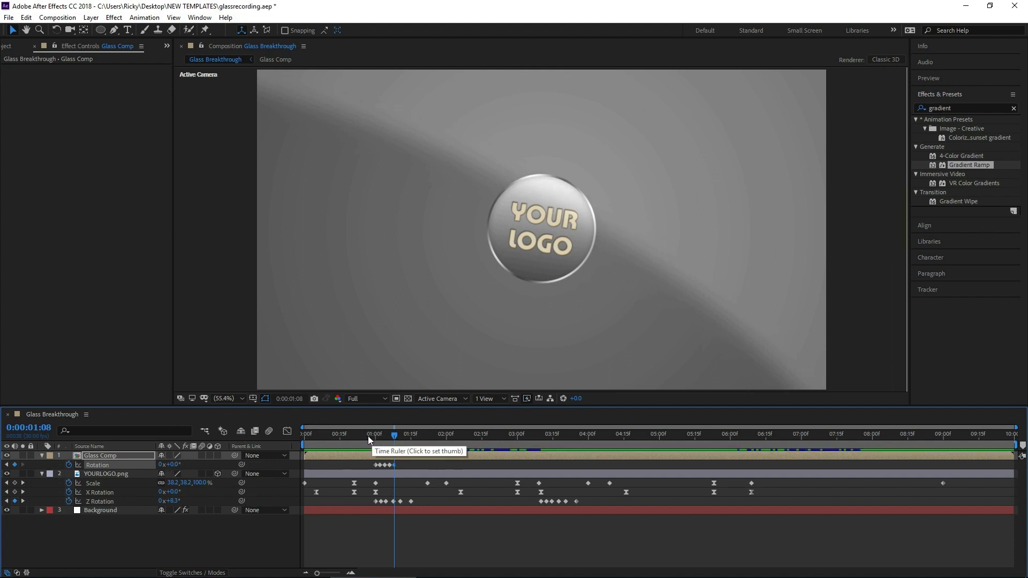
Preview the glass shake, then copy Glass Comp's five rotation keyframes and paste them at 0:00:03:09
drag(368, 435, 295, 416)
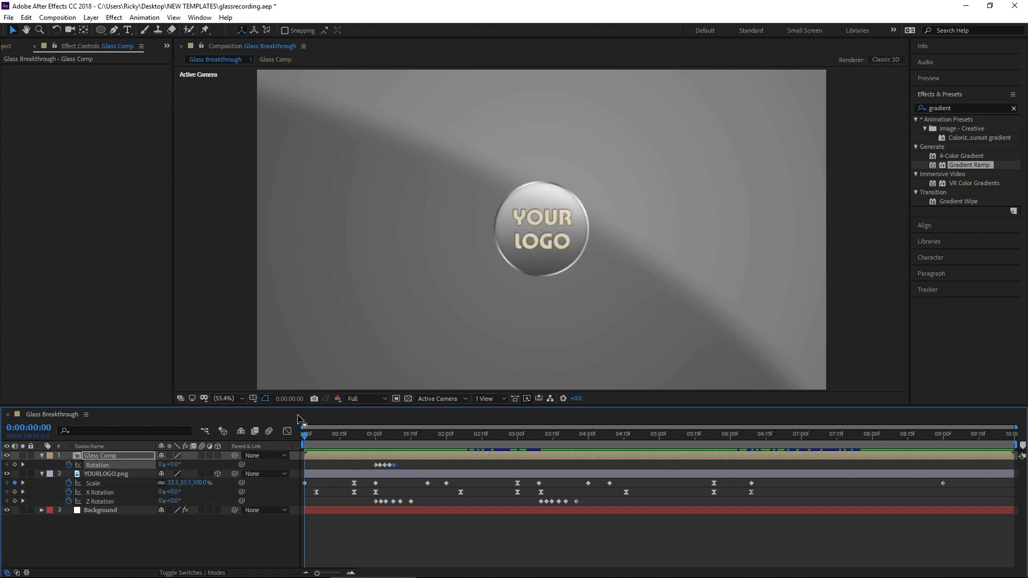
key(space)
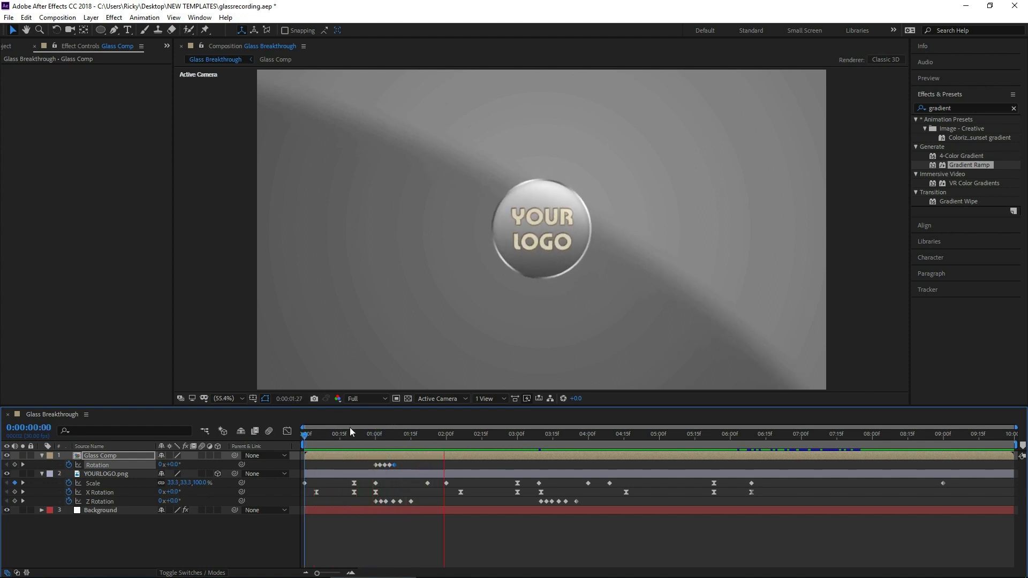
click(372, 433)
drag(400, 462, 376, 469)
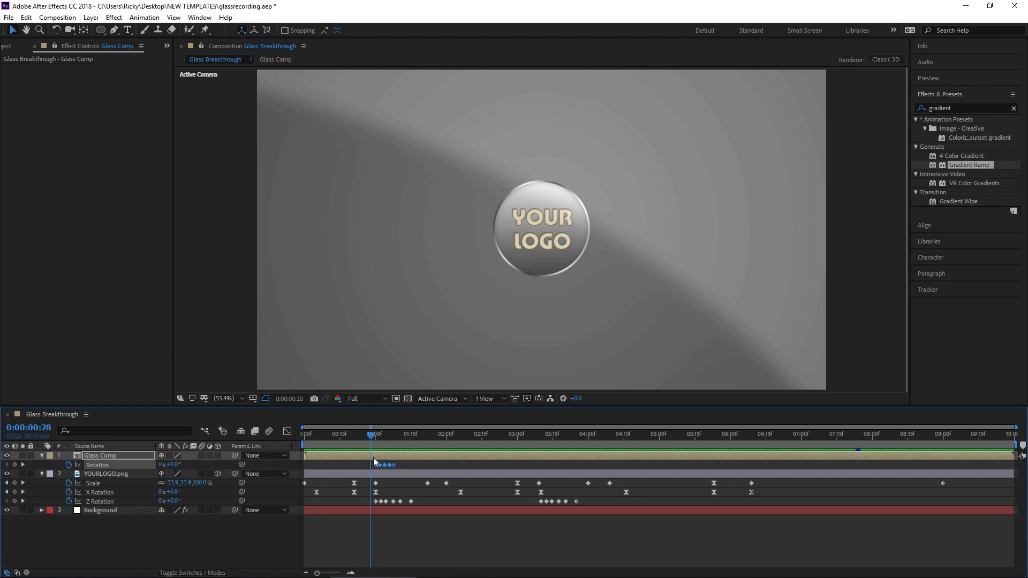
drag(383, 432, 538, 438)
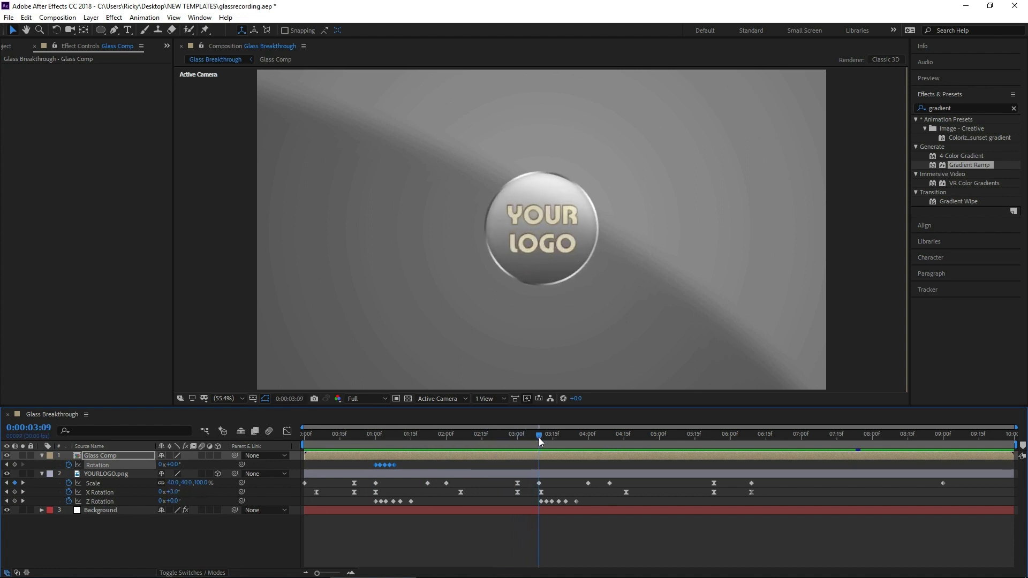
key(ctrl+v)
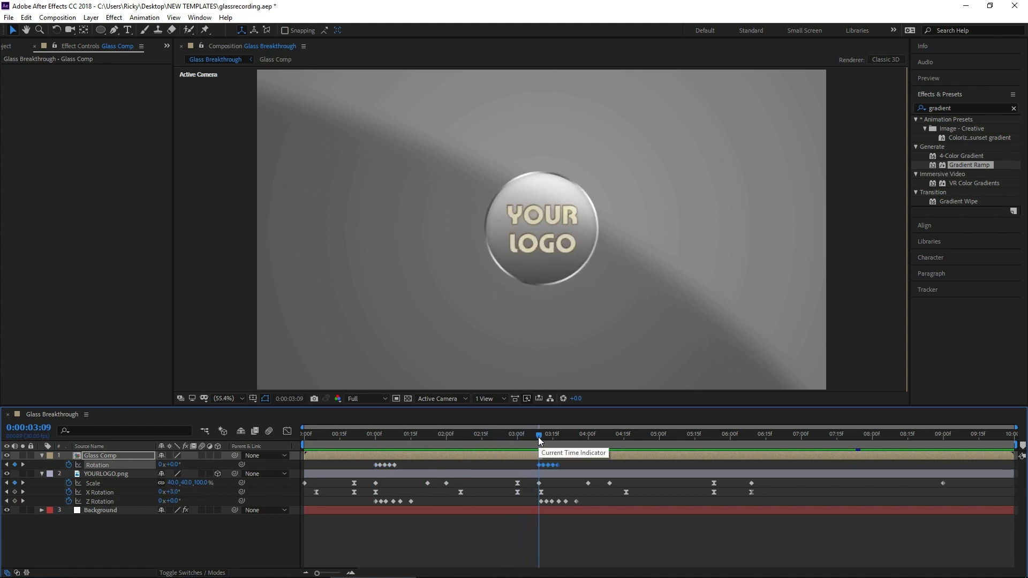
Trim the end of the Glass Comp layer to 0:00:06:09 and check the frames around the cut
key(space)
drag(658, 433, 755, 442)
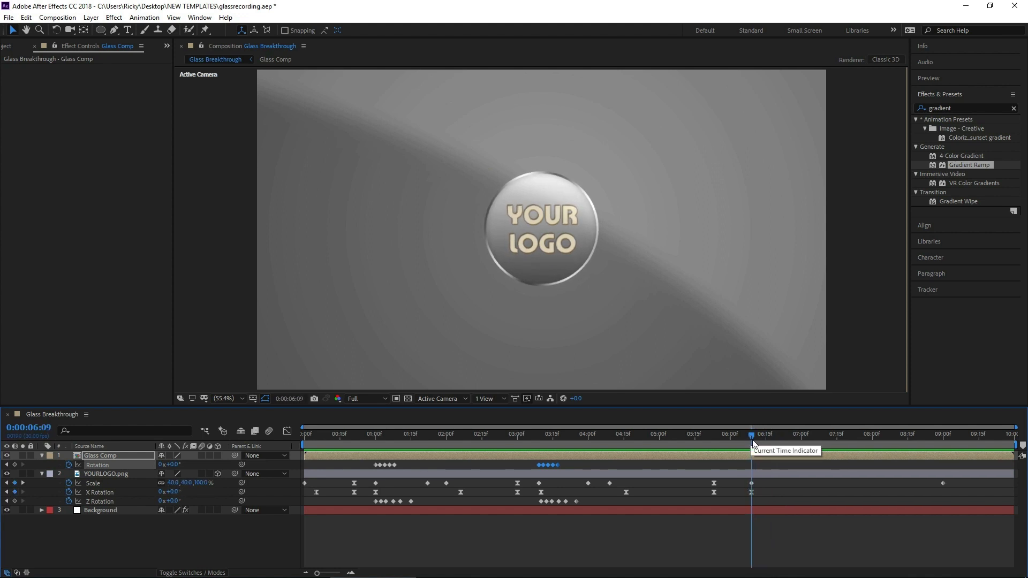
drag(1012, 458, 750, 458)
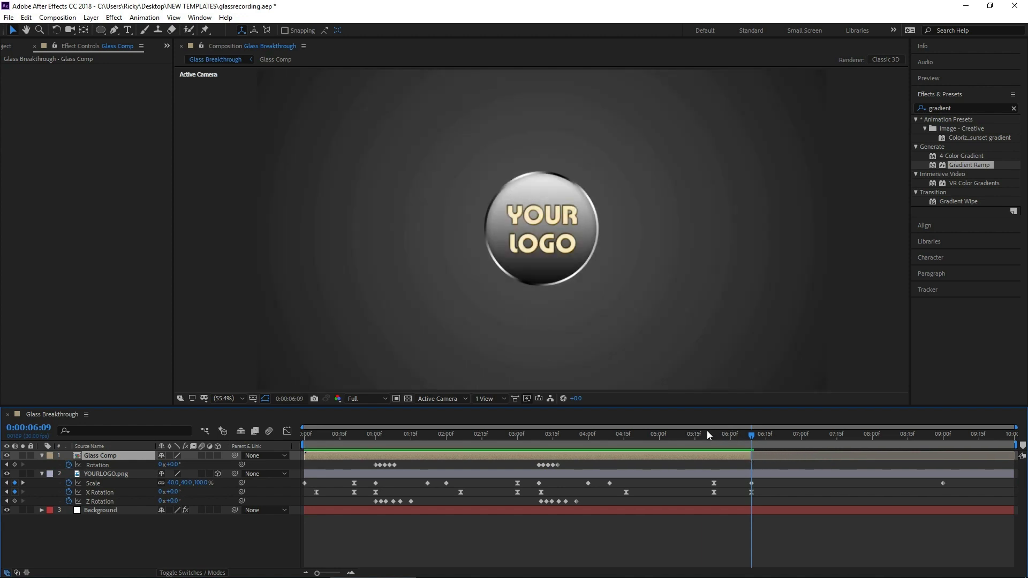
drag(707, 431, 765, 445)
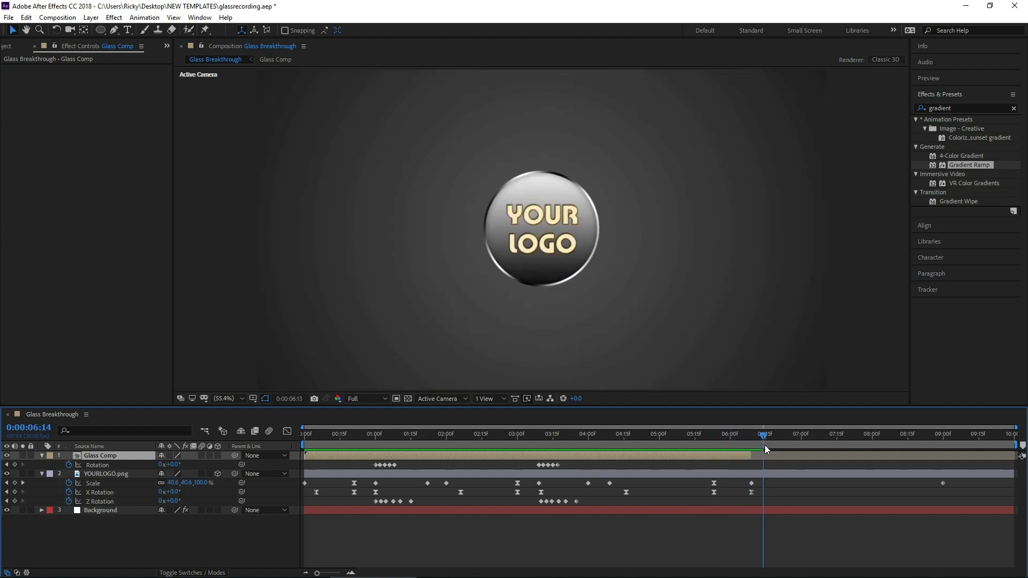
key(space)
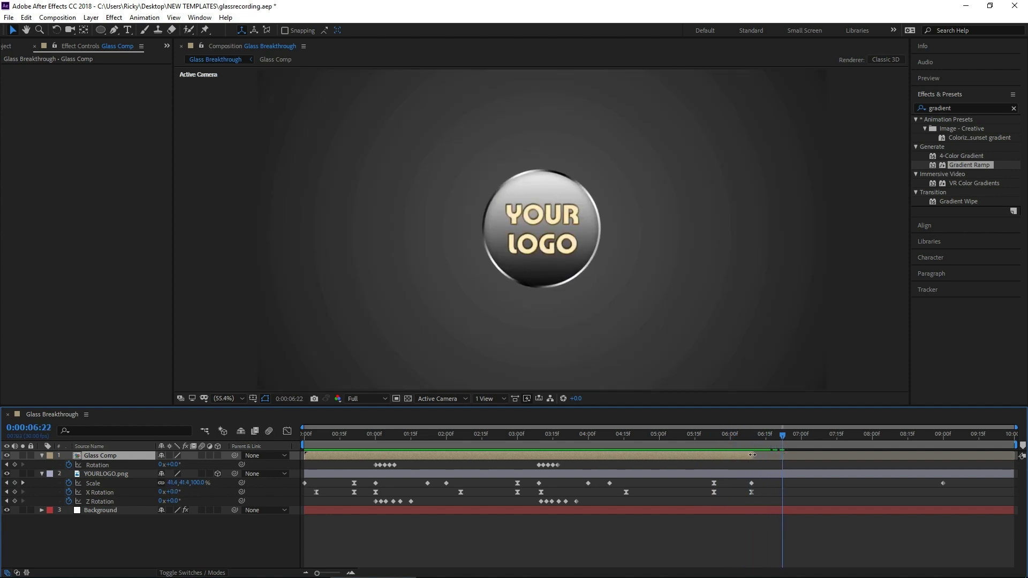
click(748, 436)
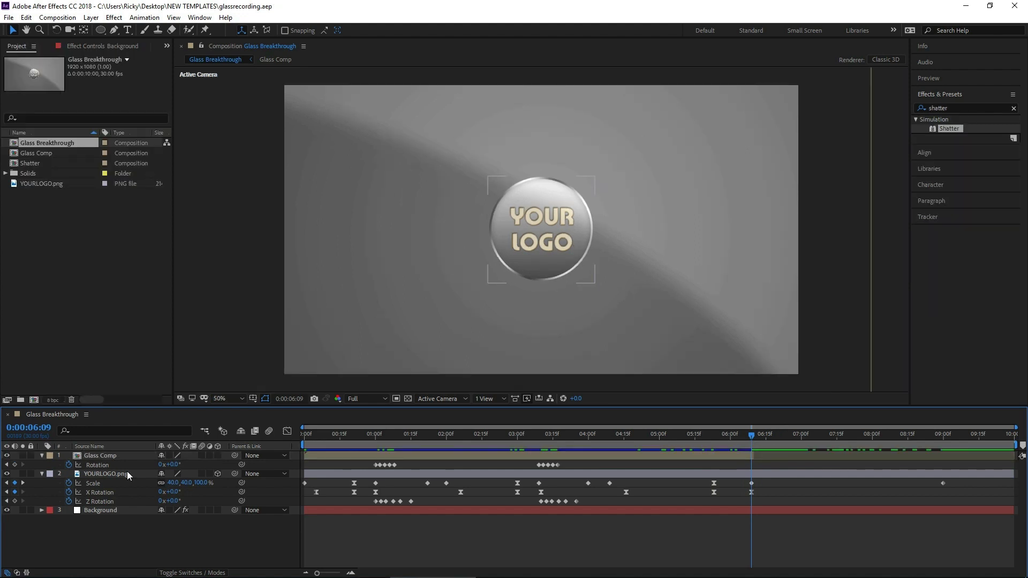
Duplicate the Glass Comp layer and set the duplicate's opacity to 100%
click(120, 455)
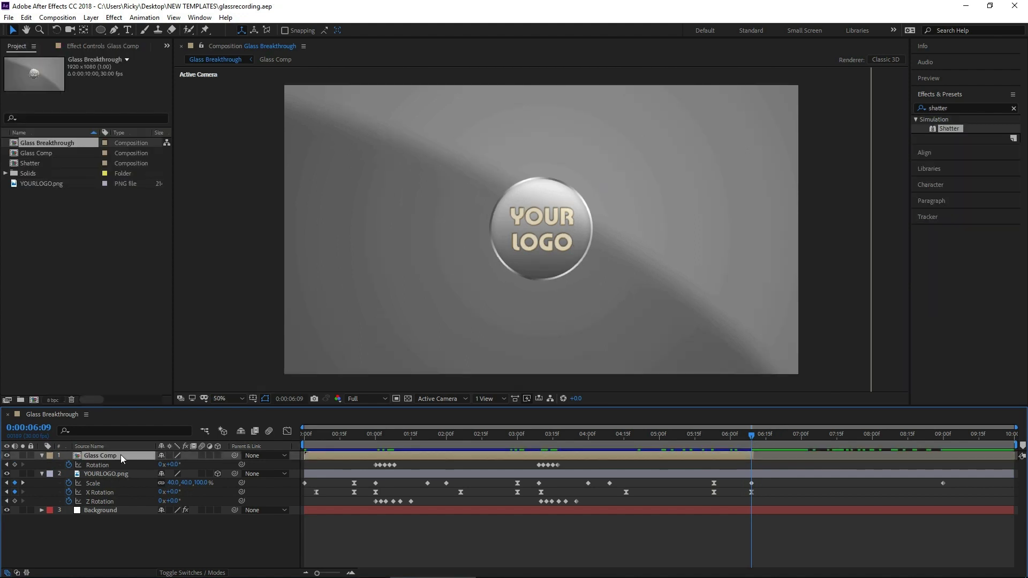
key(ctrl+d)
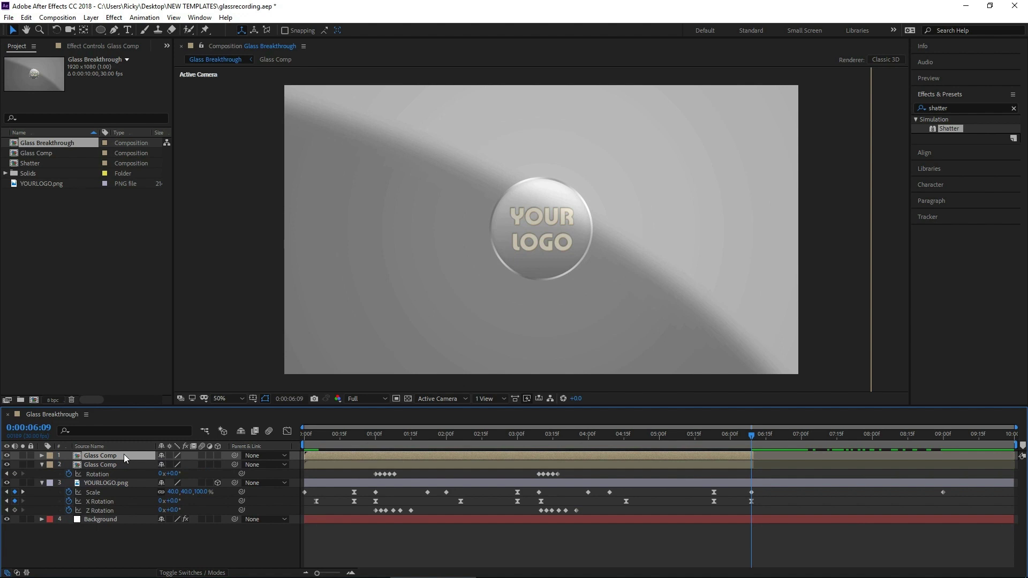
key(t)
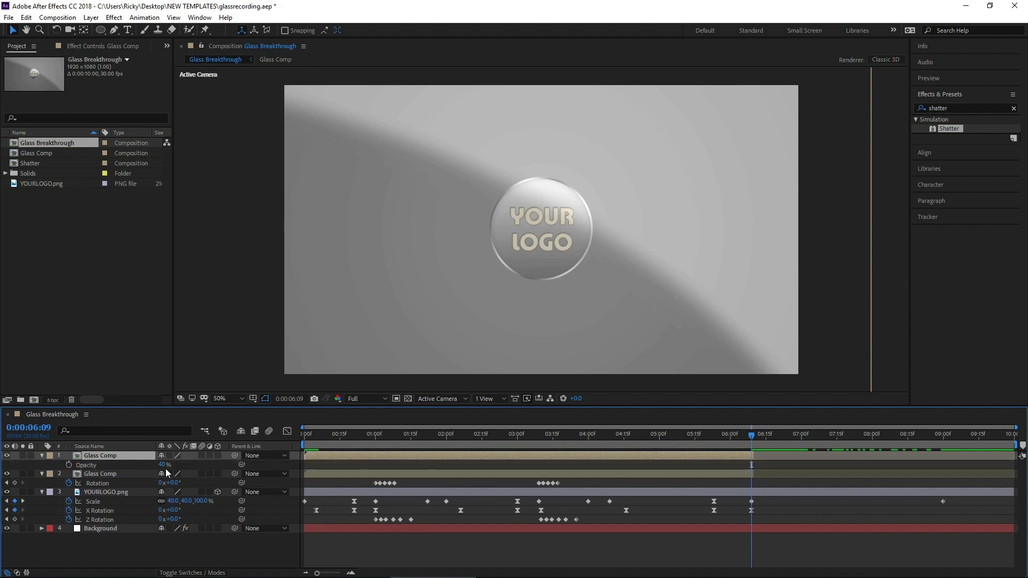
drag(162, 465, 236, 474)
click(117, 456)
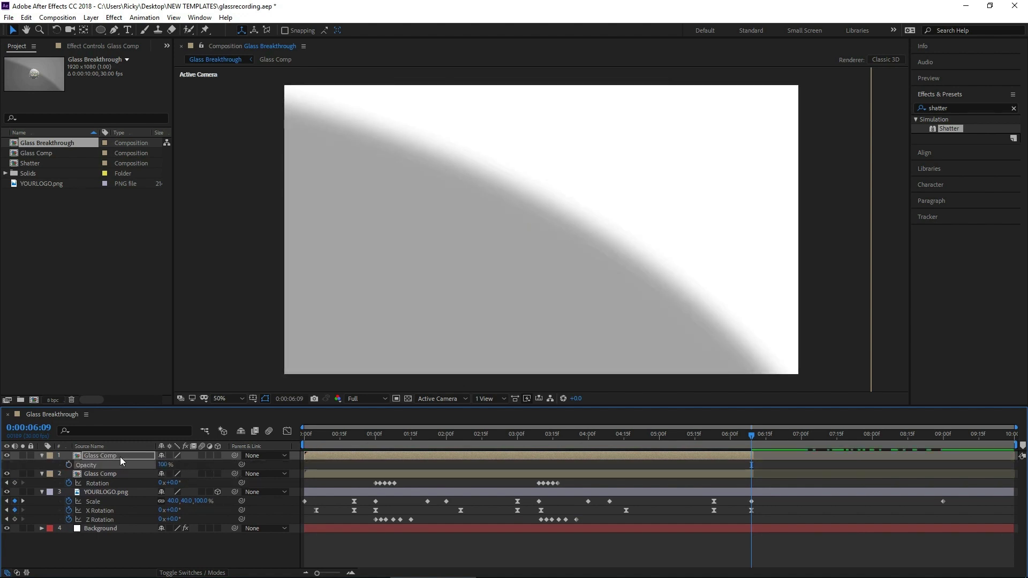
Pre-compose the duplicated Glass Comp layer as Shatter, moving all attributes into the new composition
right_click(121, 457)
click(126, 458)
right_click(128, 459)
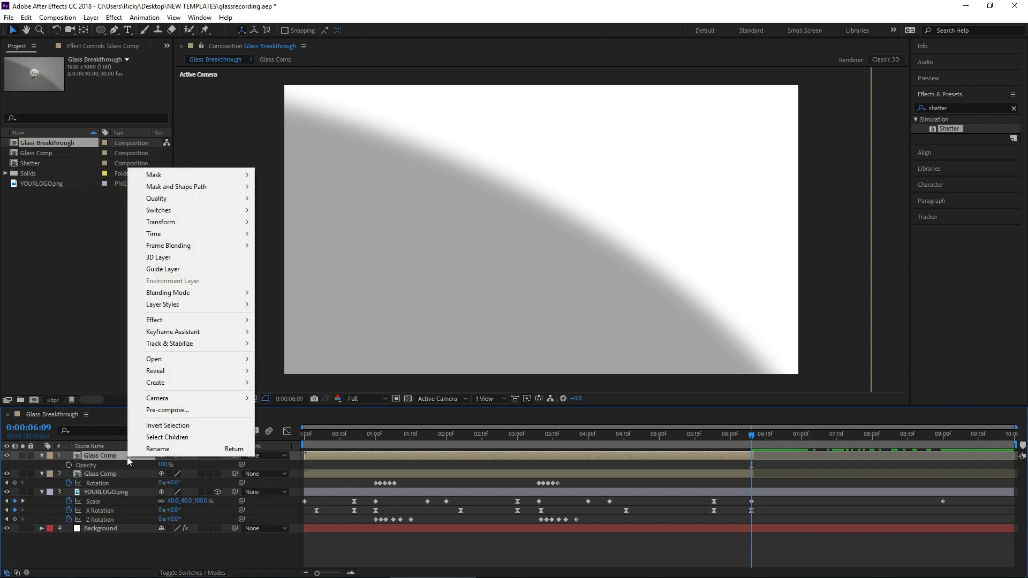
click(163, 410)
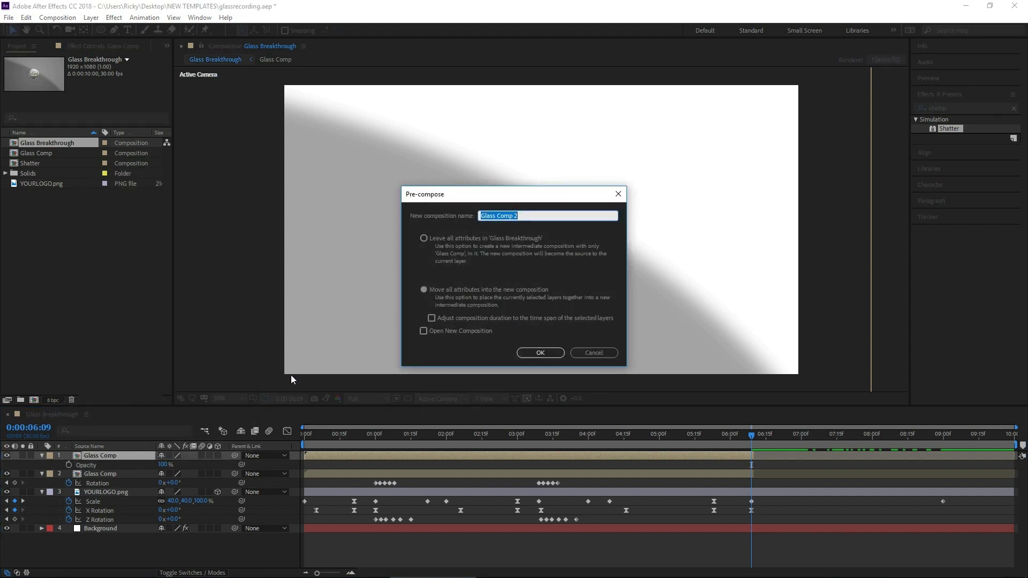
text(Shatter)
click(532, 353)
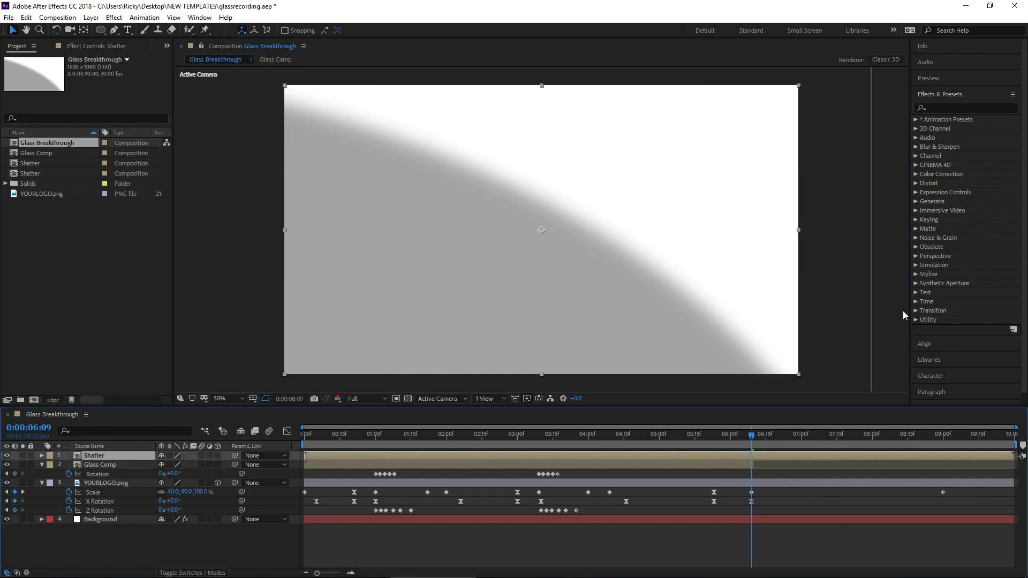
Apply the Shatter simulation effect to the Shatter layer and set its view to Rendered
click(933, 109)
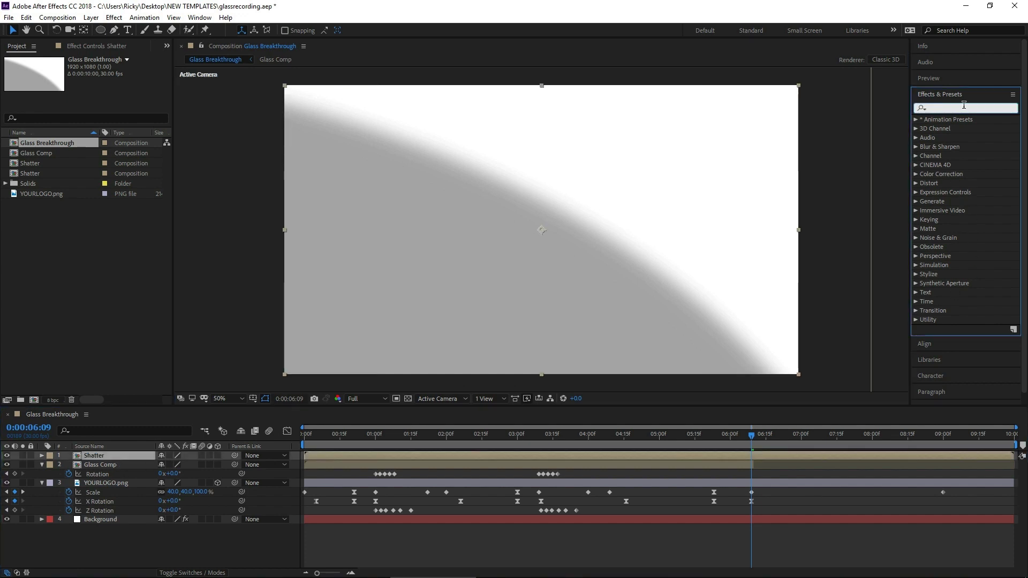
text(shatter)
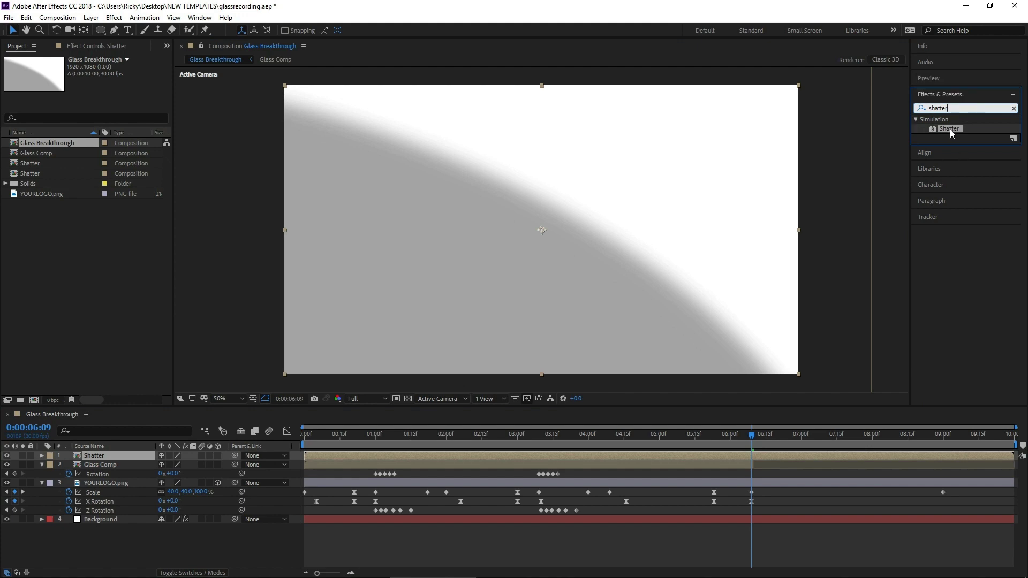
double_click(950, 129)
mouse_move(320, 435)
mouse_down()
mouse_move(332, 435)
mouse_move(303, 435)
mouse_up()
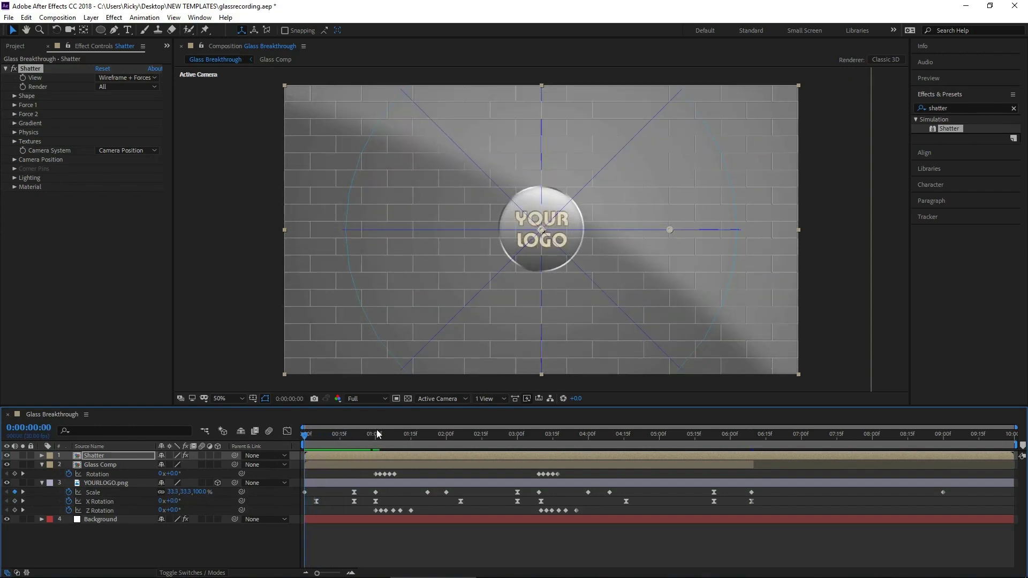
click(133, 81)
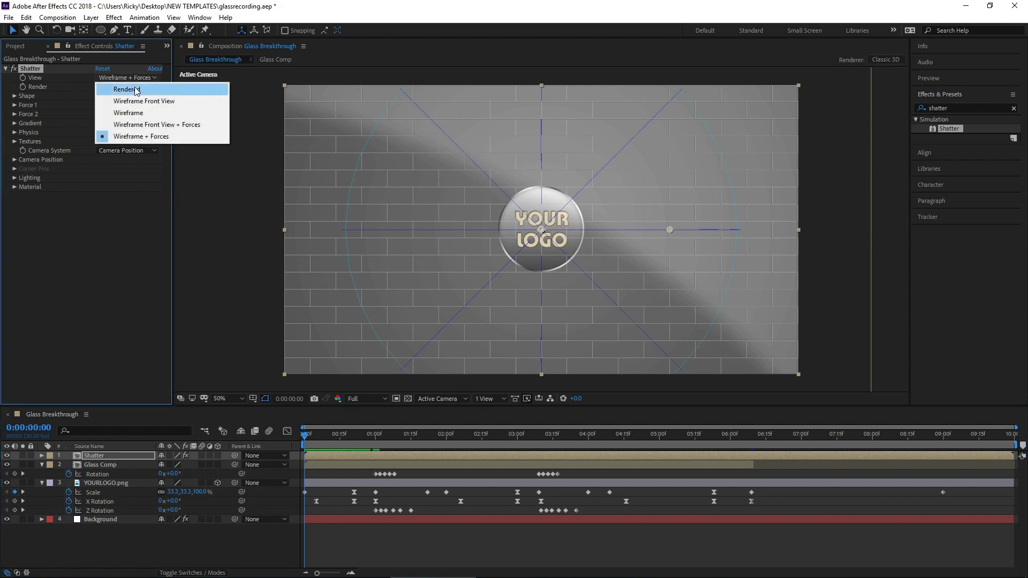
click(135, 89)
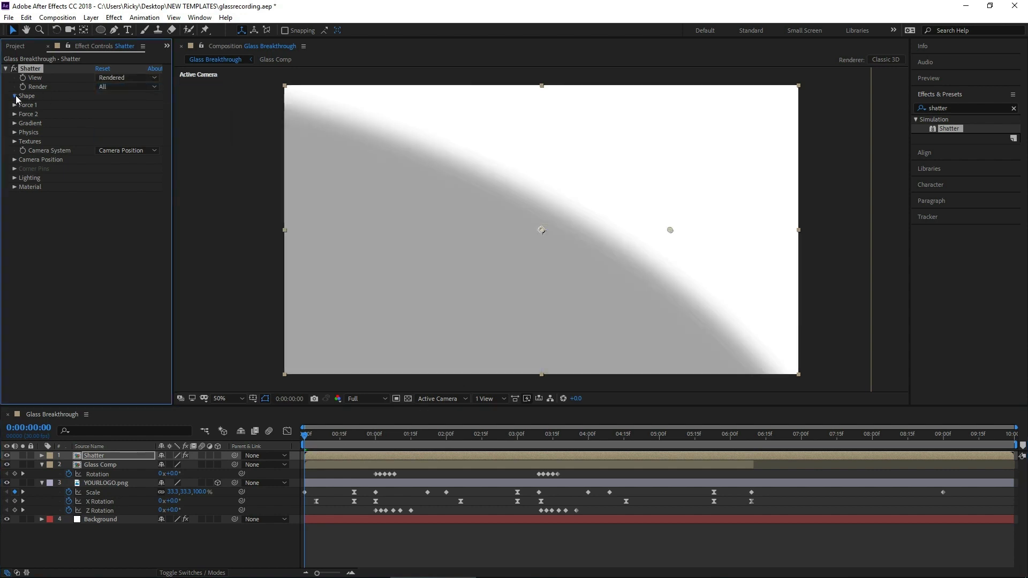
Set the Shatter effect's shape to the Glass pattern with 24 repetitions and an extrusion depth of 0.05
click(15, 96)
click(134, 107)
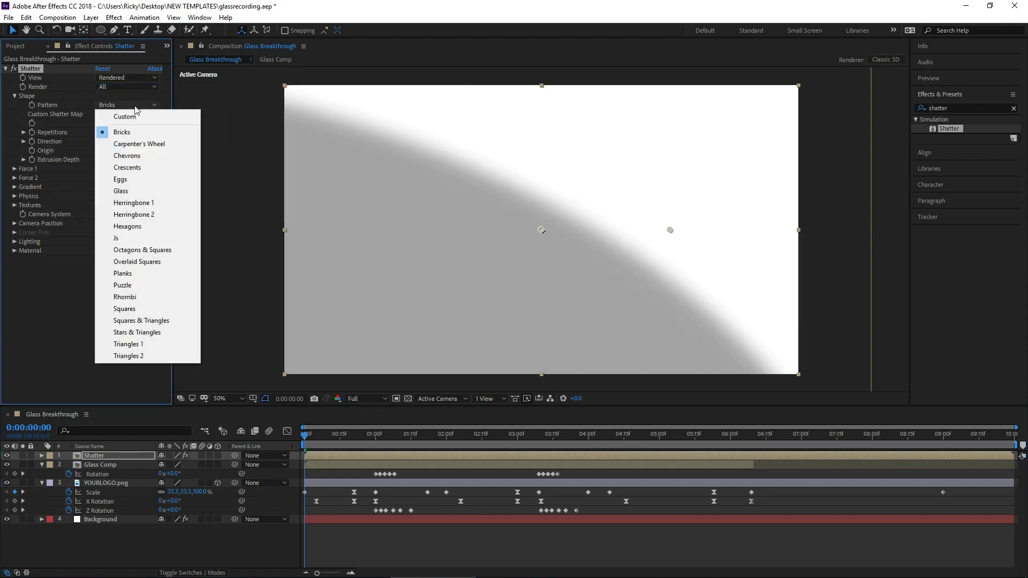
click(136, 179)
click(98, 132)
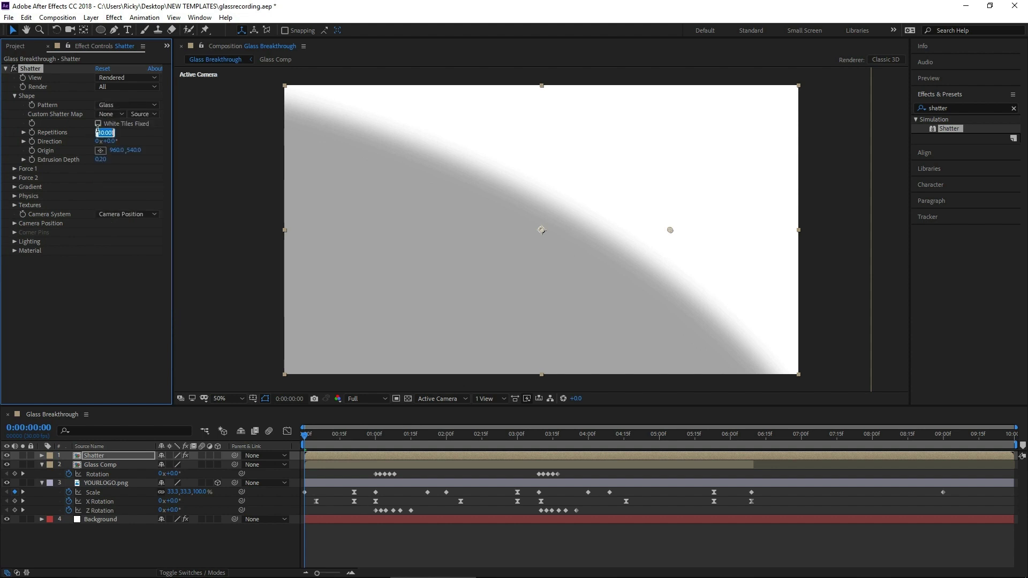
text(24)
click(101, 160)
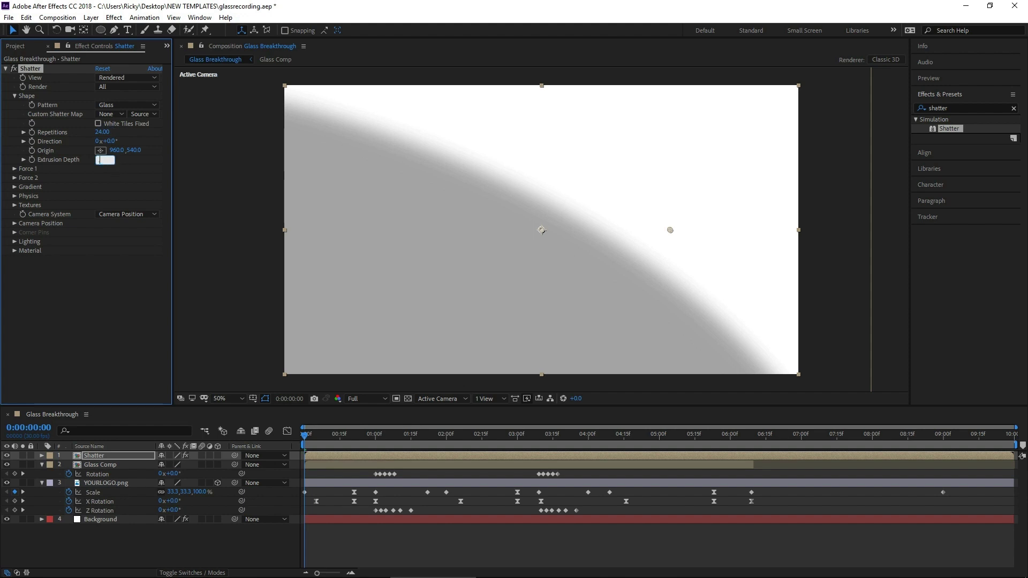
text(.05)
Shift the Shatter layer in time so it starts where Glass Comp ends, and preview the animation from the beginning
drag(306, 438, 352, 455)
drag(450, 443, 565, 450)
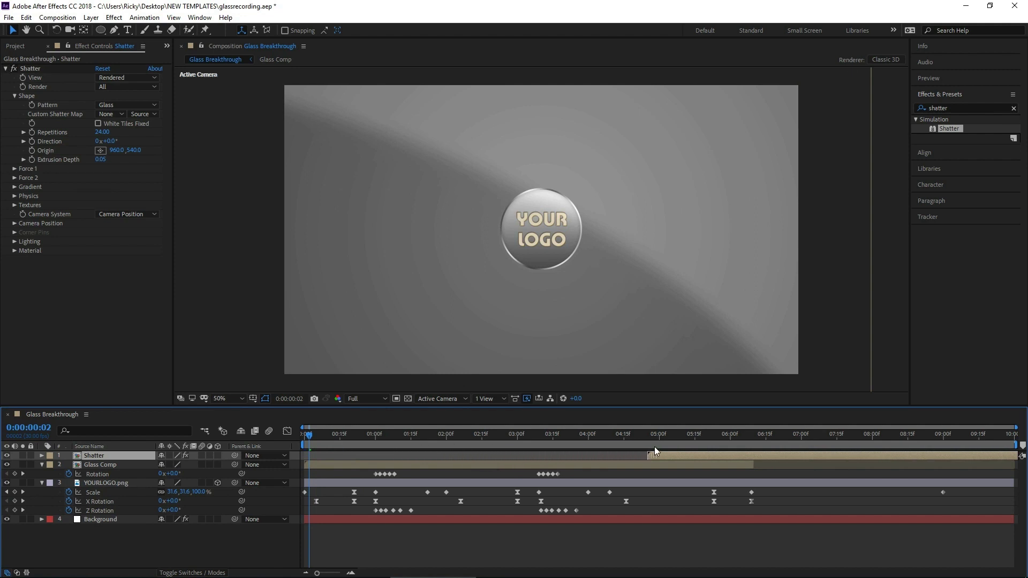
drag(654, 447, 751, 459)
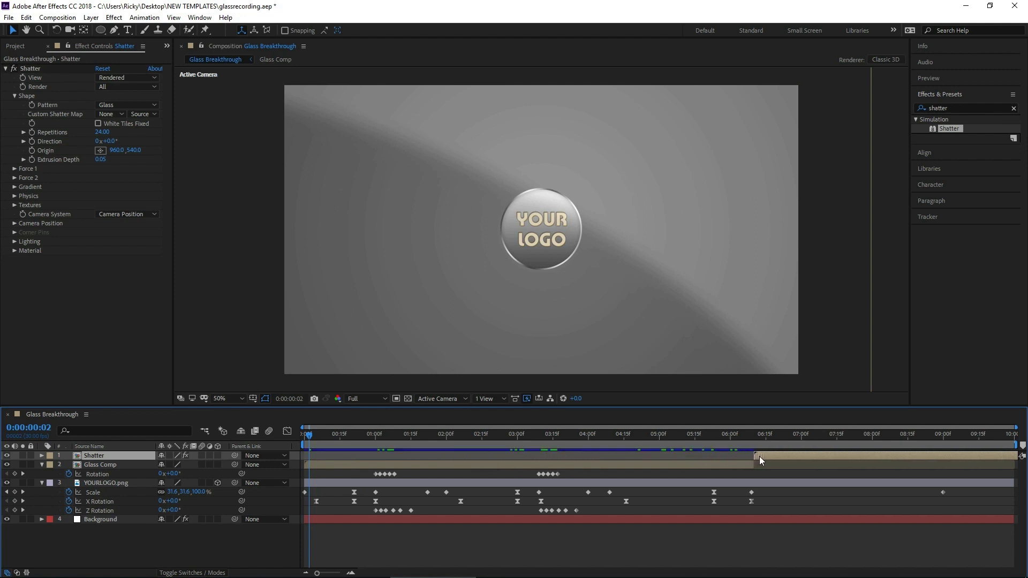
drag(659, 434, 274, 427)
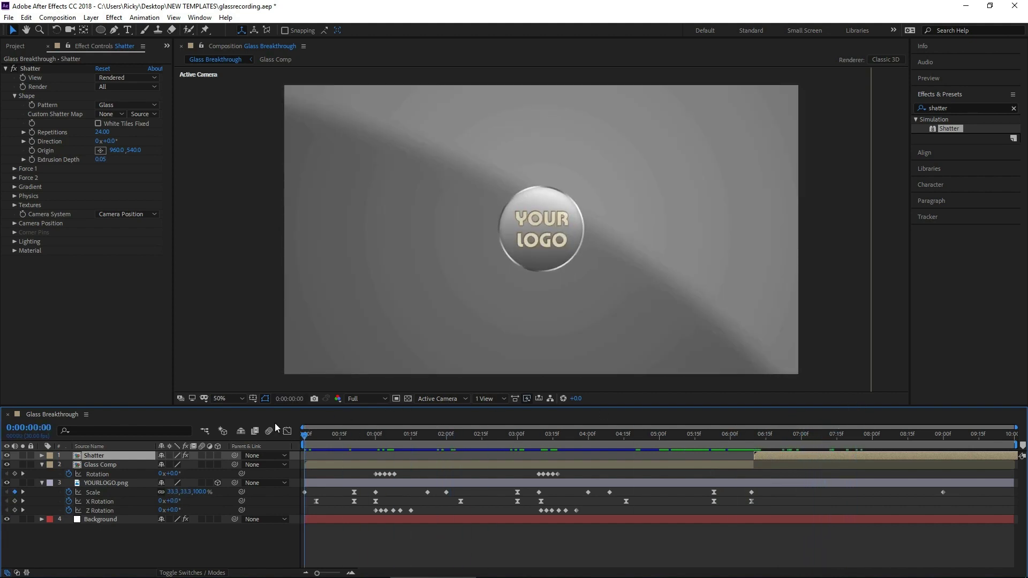
key(space)
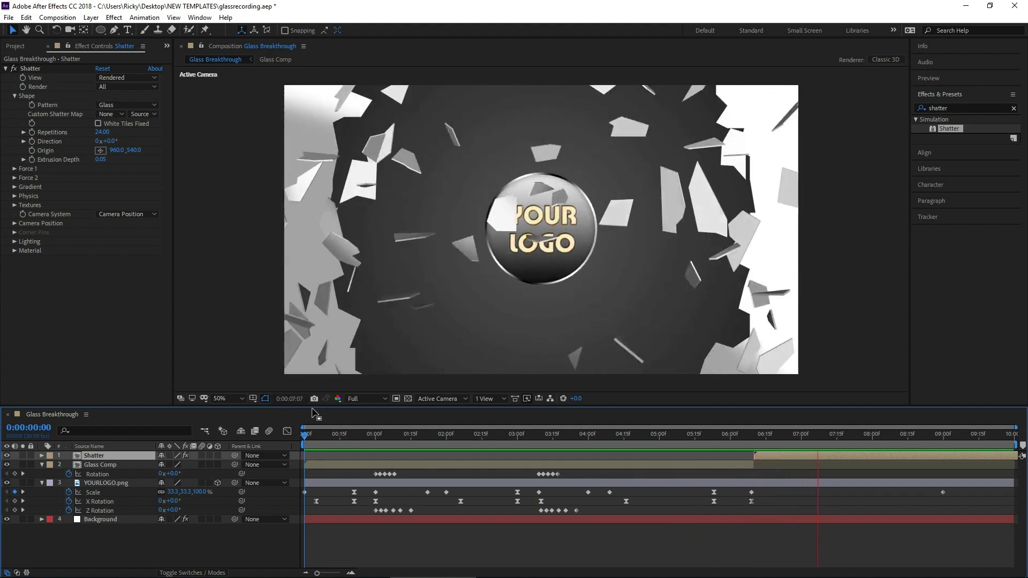
click(592, 434)
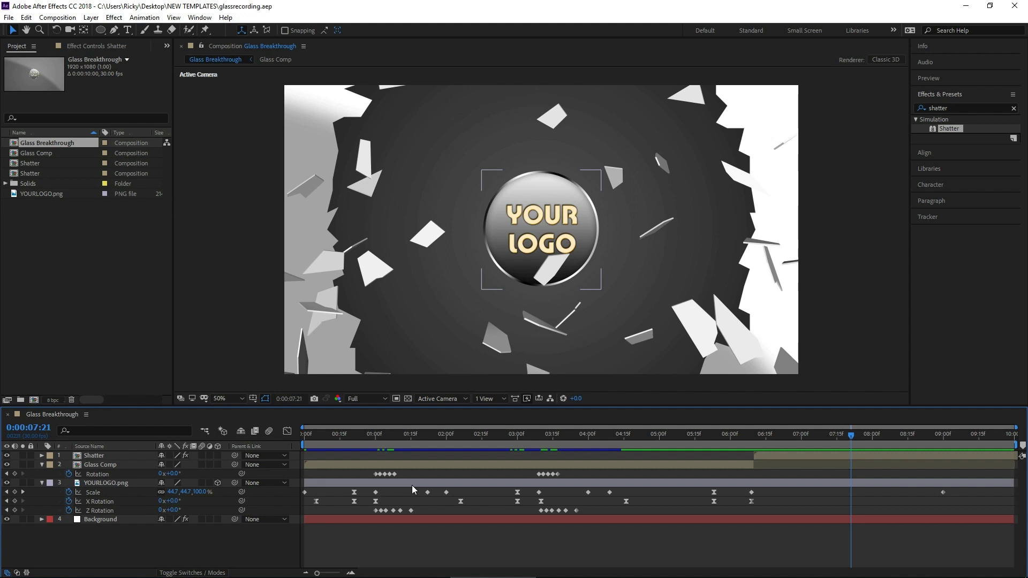
Collapse the keyframed properties of the Glass Comp and YOURLOGO.png layers
click(42, 468)
click(41, 464)
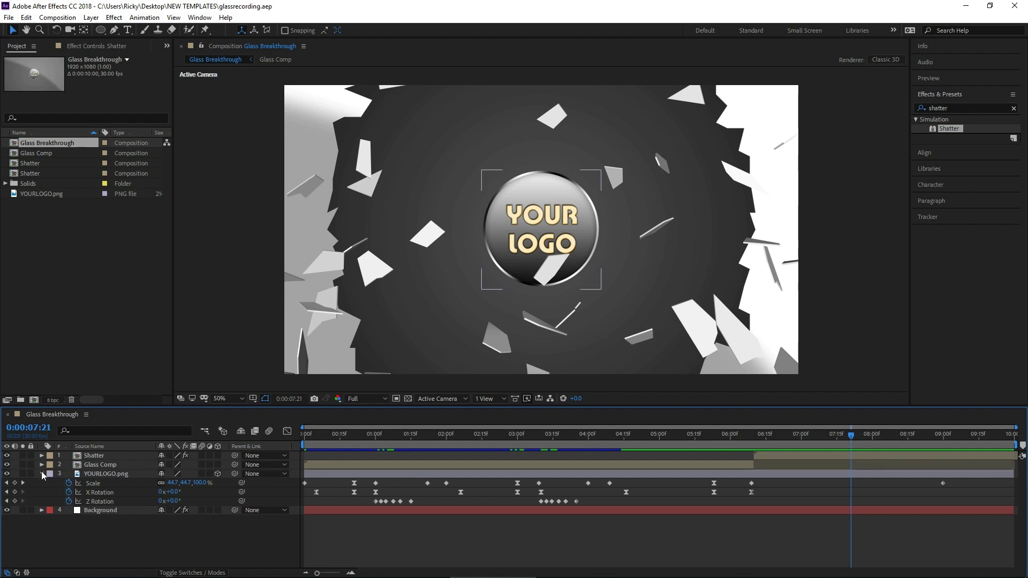
click(41, 474)
Create a 1920 x 1080 px solid named Crack with the black colour 000000
right_click(91, 506)
mouse_move(179, 389)
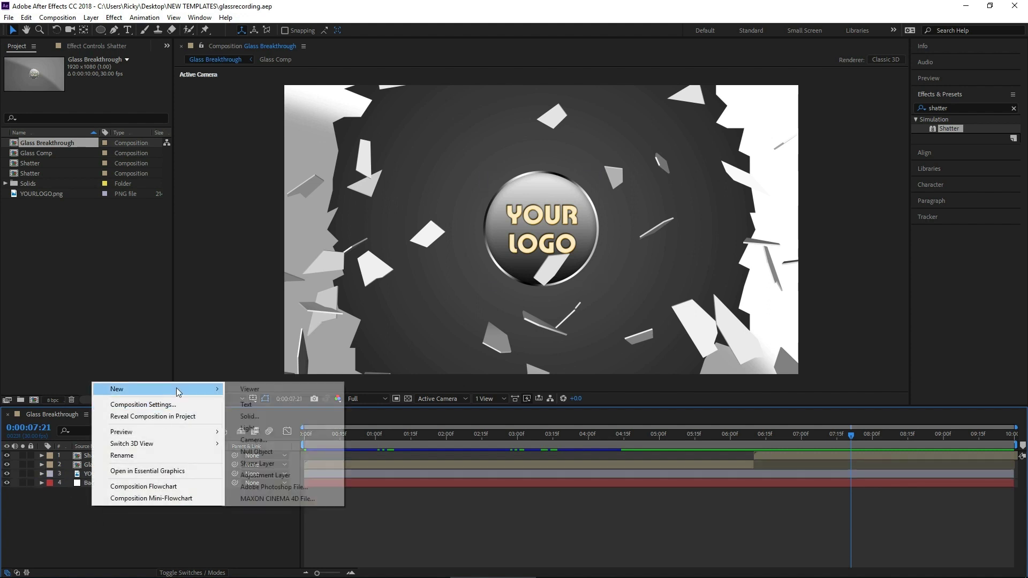
click(259, 416)
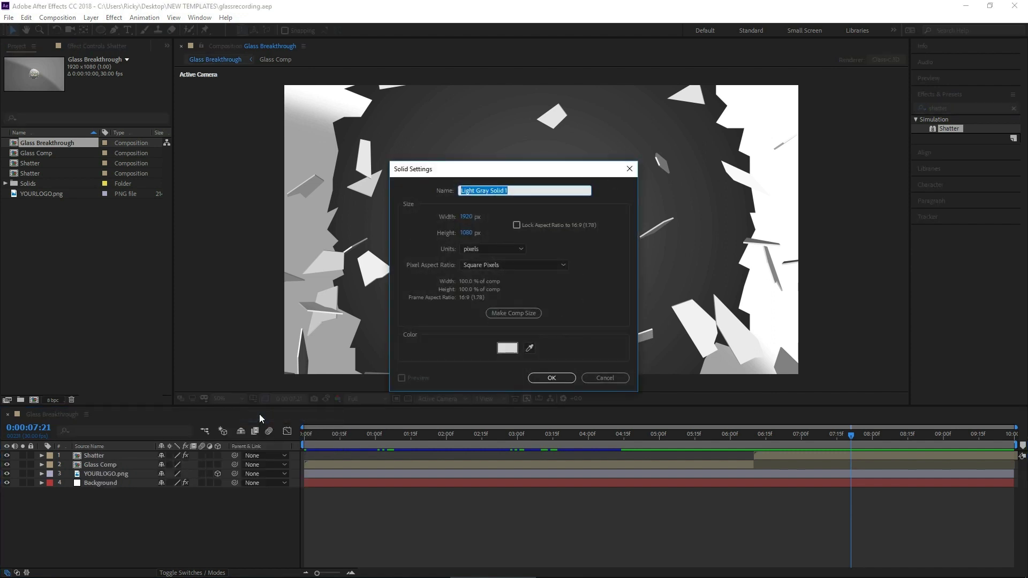
text(Crack)
click(502, 349)
text(000000)
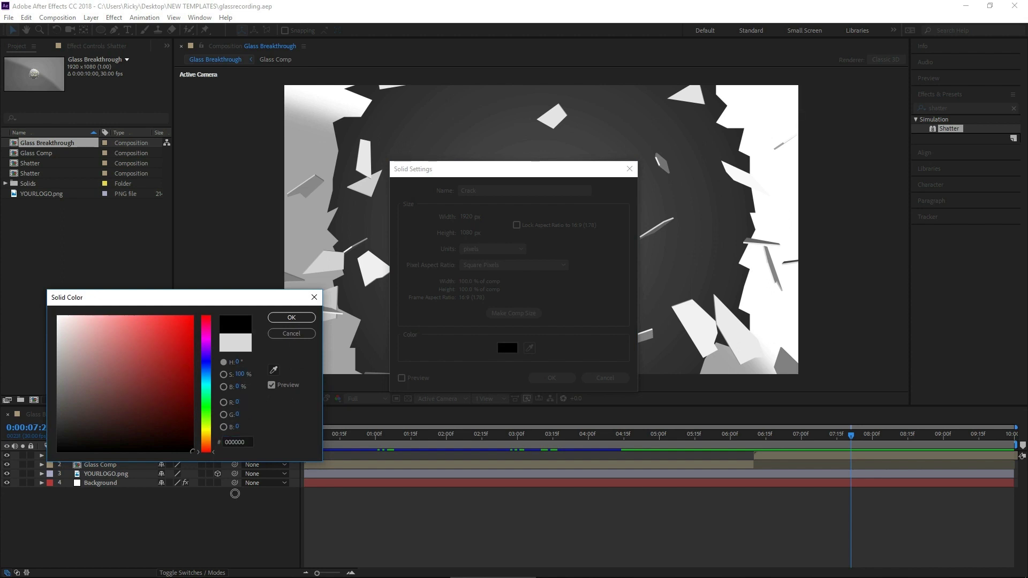
click(280, 320)
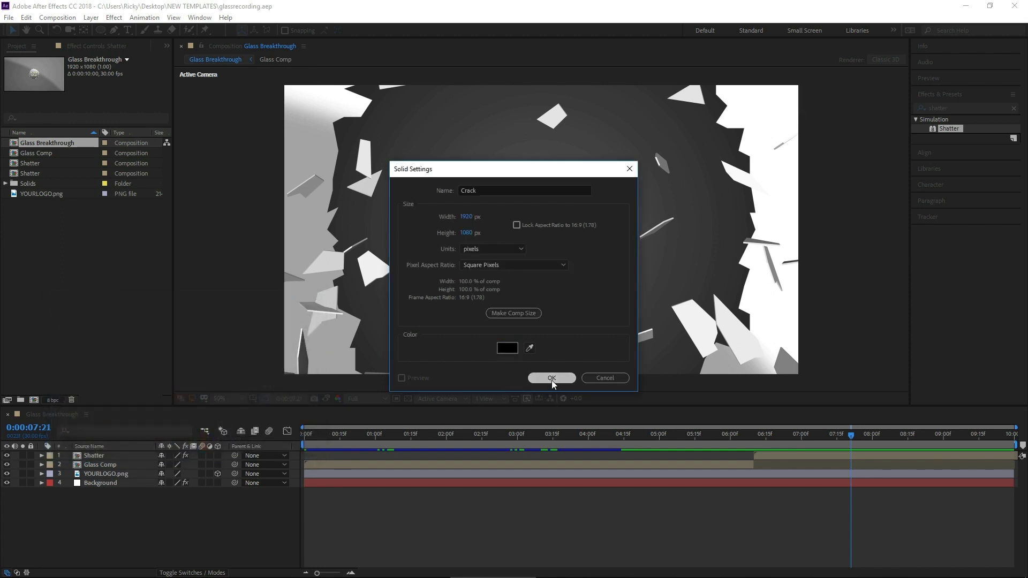
click(552, 379)
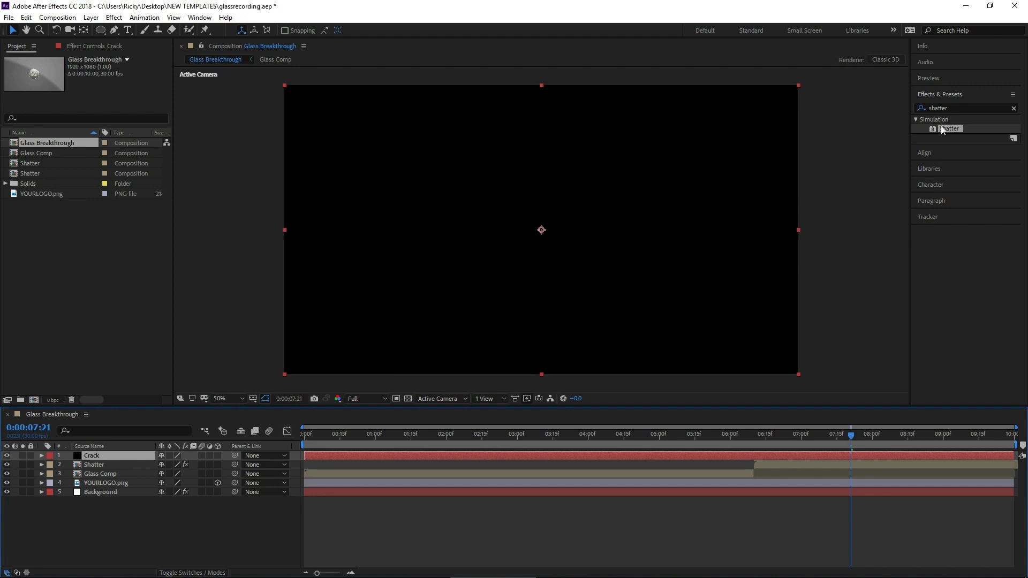
Find the Advanced Lightning effect and apply it to the Crack solid
click(943, 109)
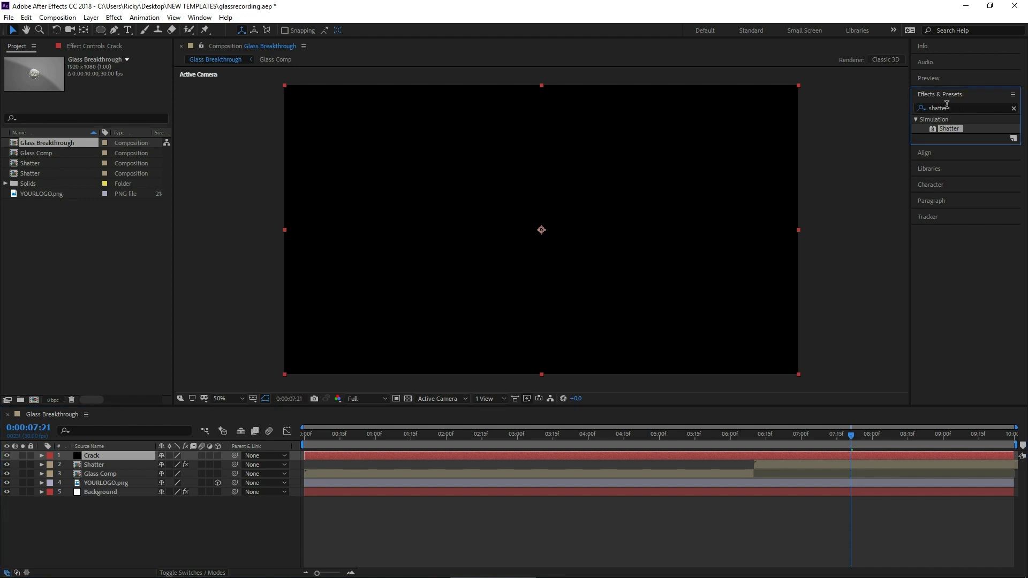
click(947, 106)
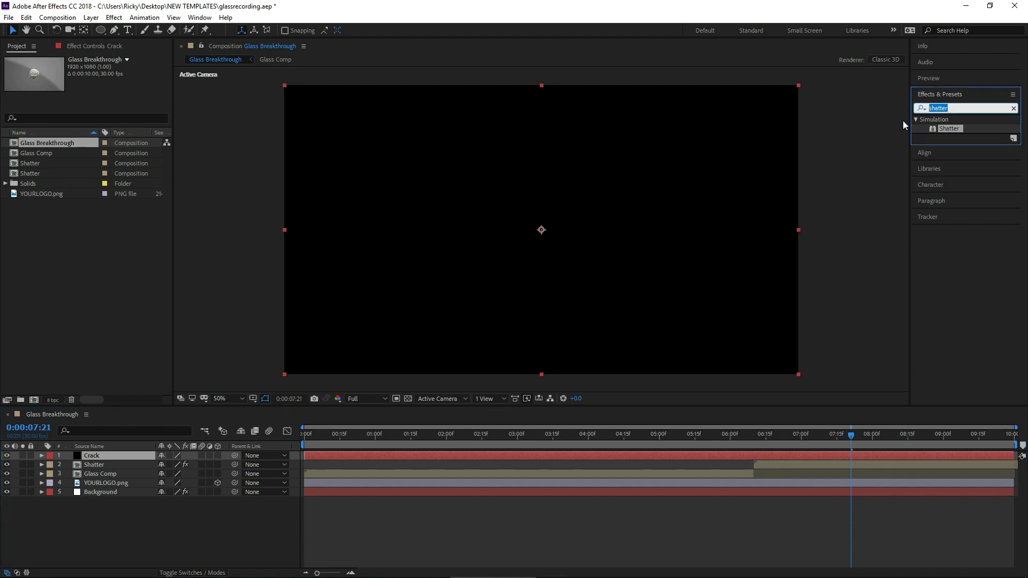
text(advanced)
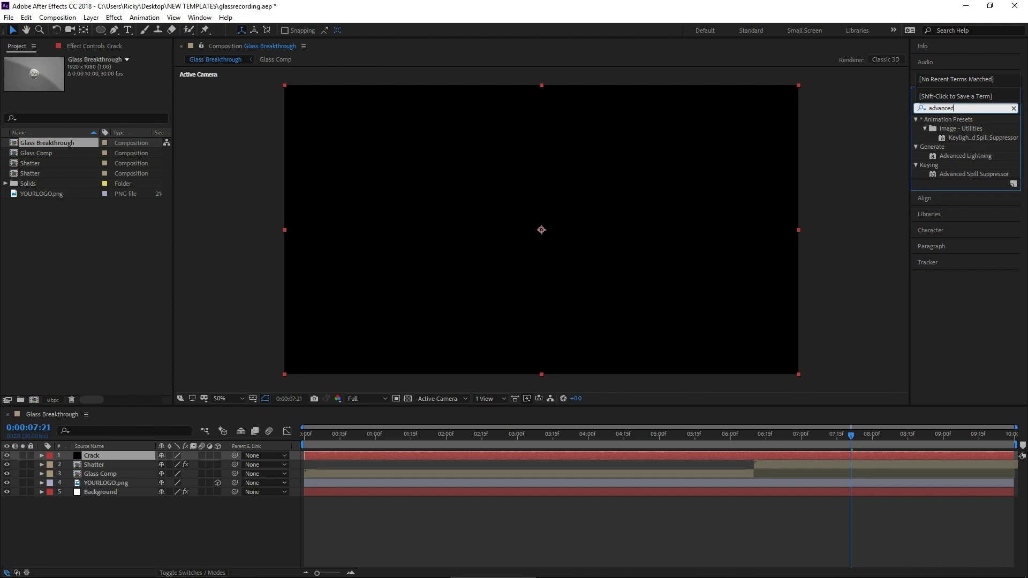
double_click(966, 156)
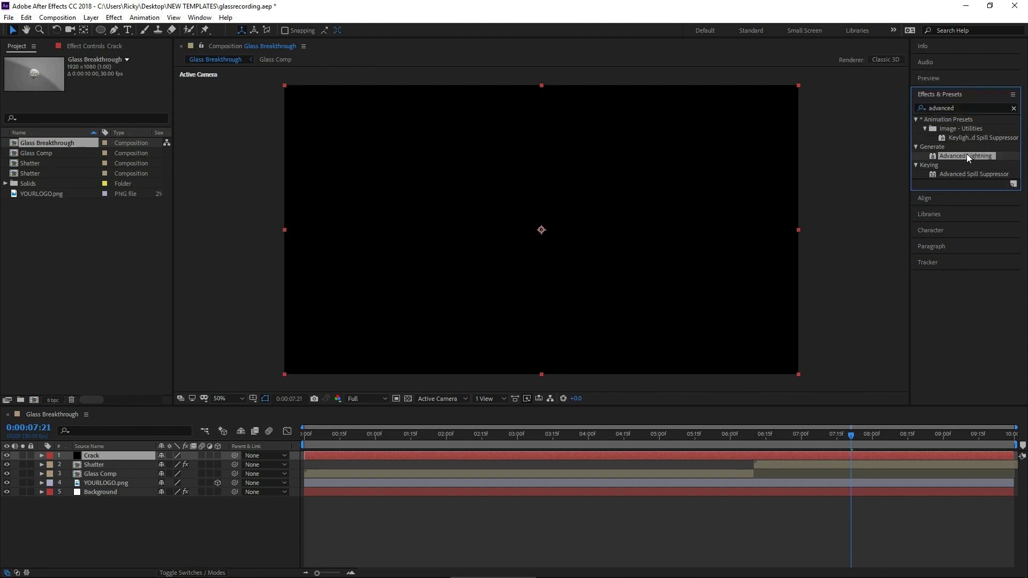
Reveal the keyframed properties of the YOURLOGO.png layer and go to its impact keyframe at 0:00:01:00
click(378, 435)
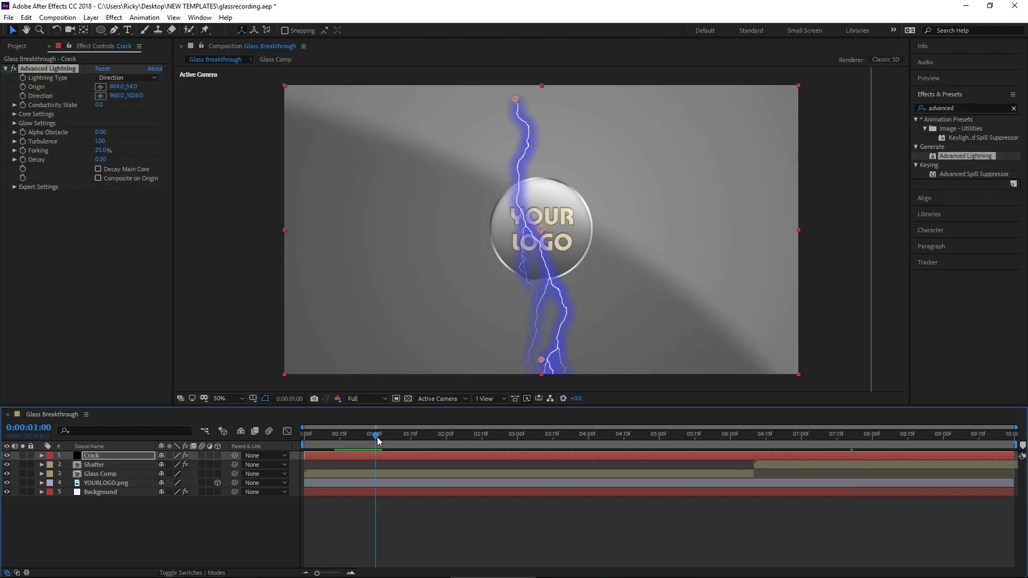
click(134, 485)
key(u)
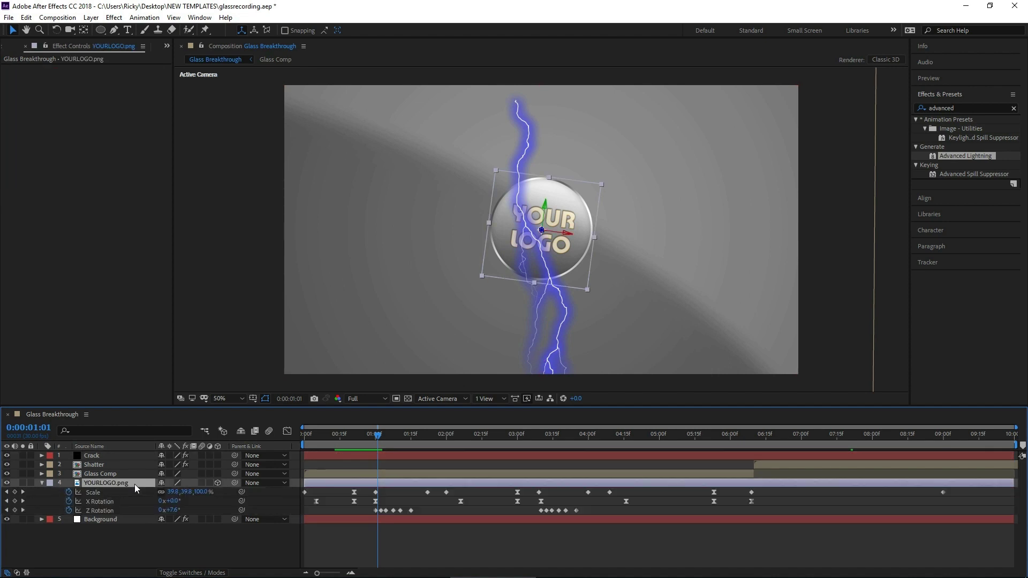
click(377, 436)
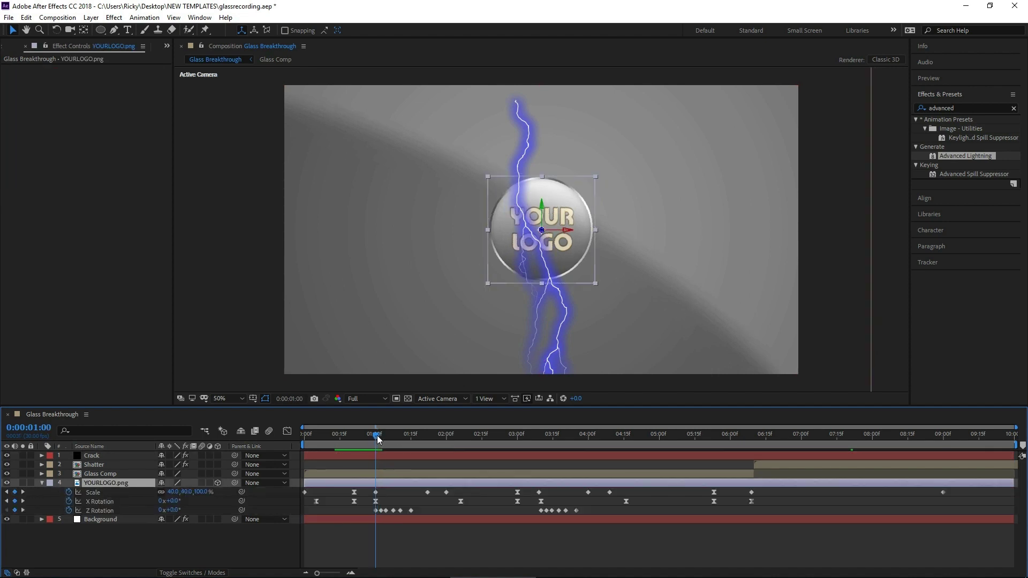
Place the Crack lightning's origin at 958, 540 and its direction point at 960, 800, and set Lightning Type to Anywhere
click(125, 456)
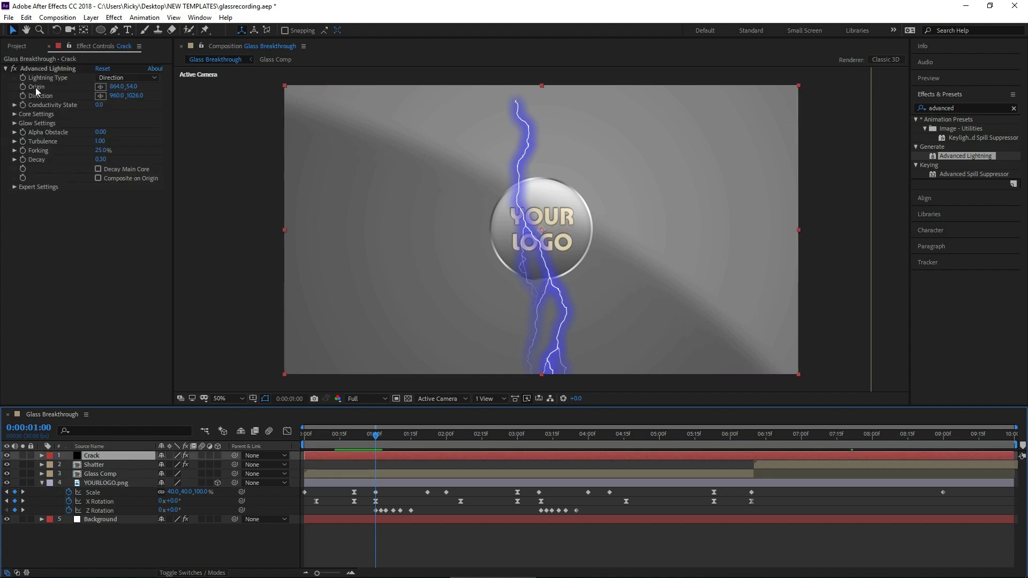
click(100, 86)
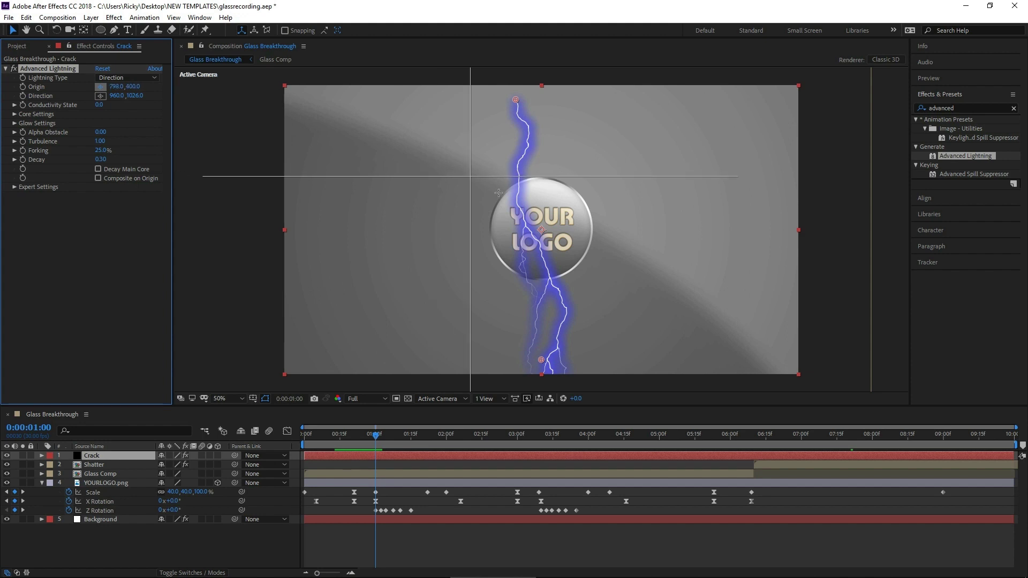
click(541, 230)
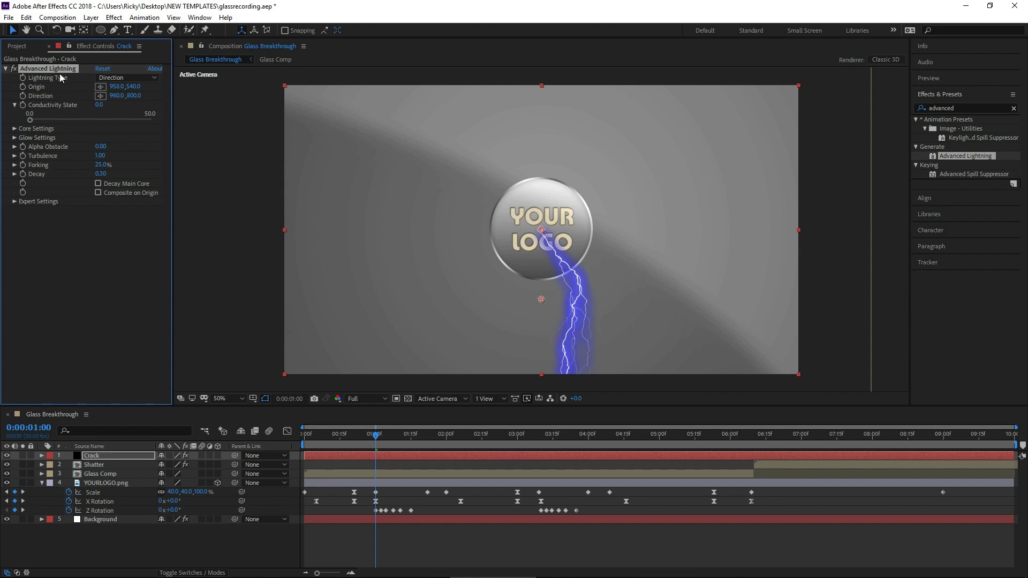
click(147, 78)
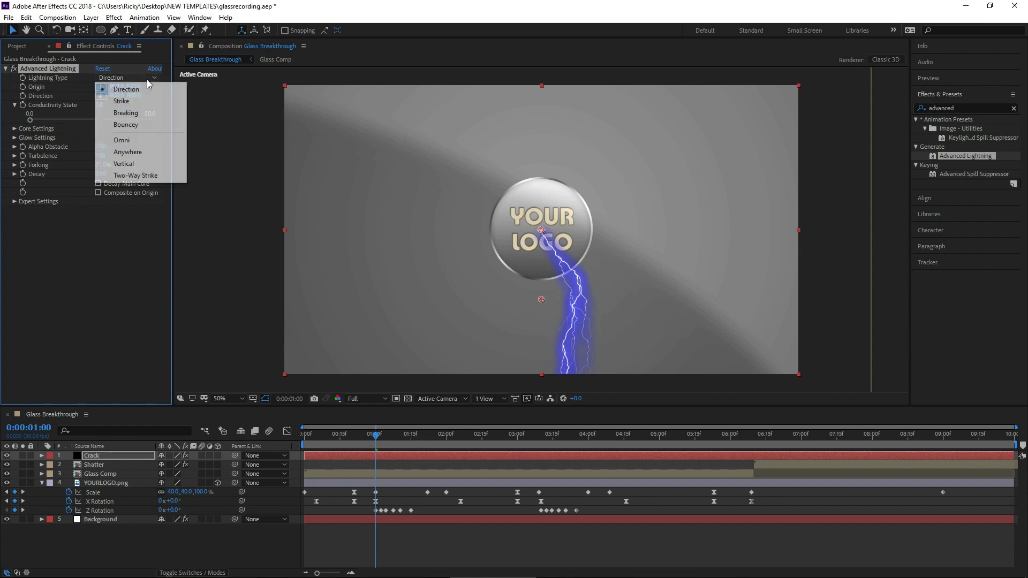
click(137, 151)
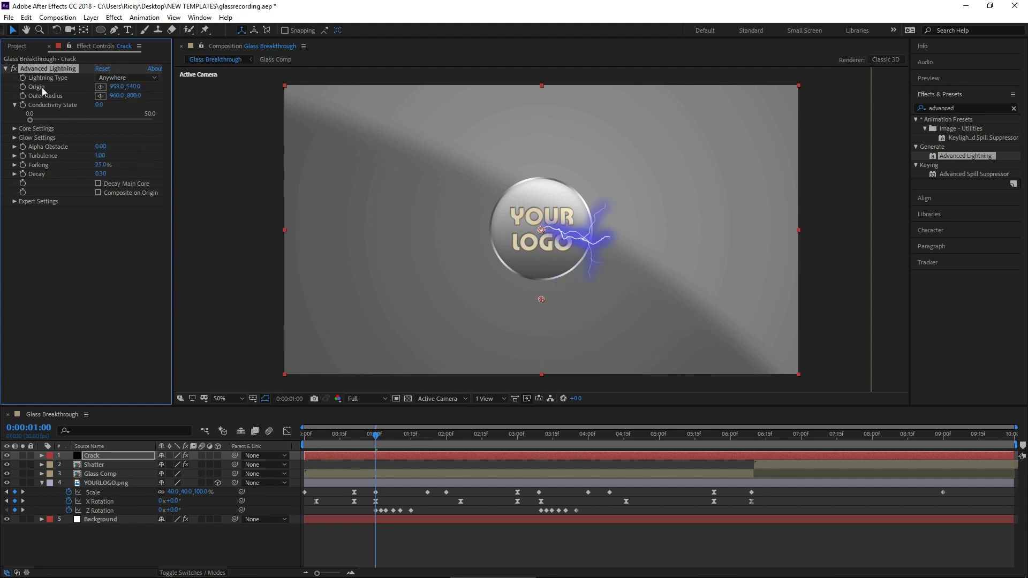
Set the Core Color of the Crack layer's Advanced Lightning to black, 000000
click(14, 130)
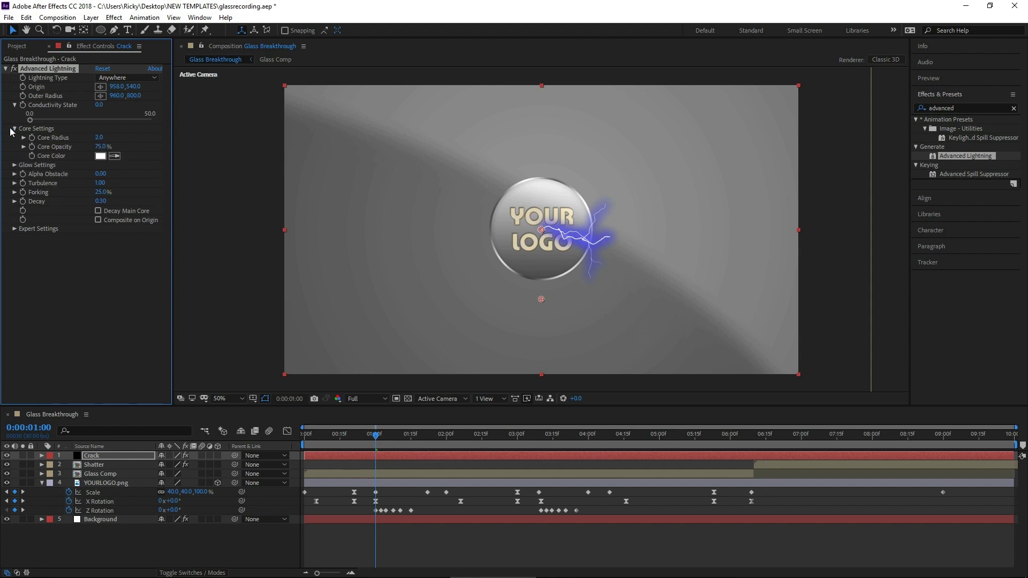
click(100, 156)
click(59, 450)
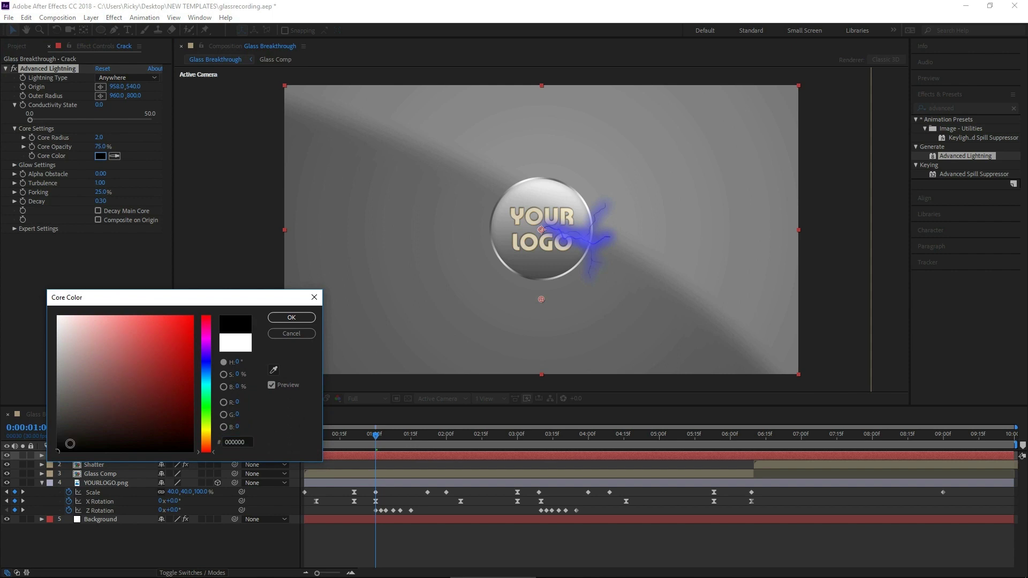
click(294, 317)
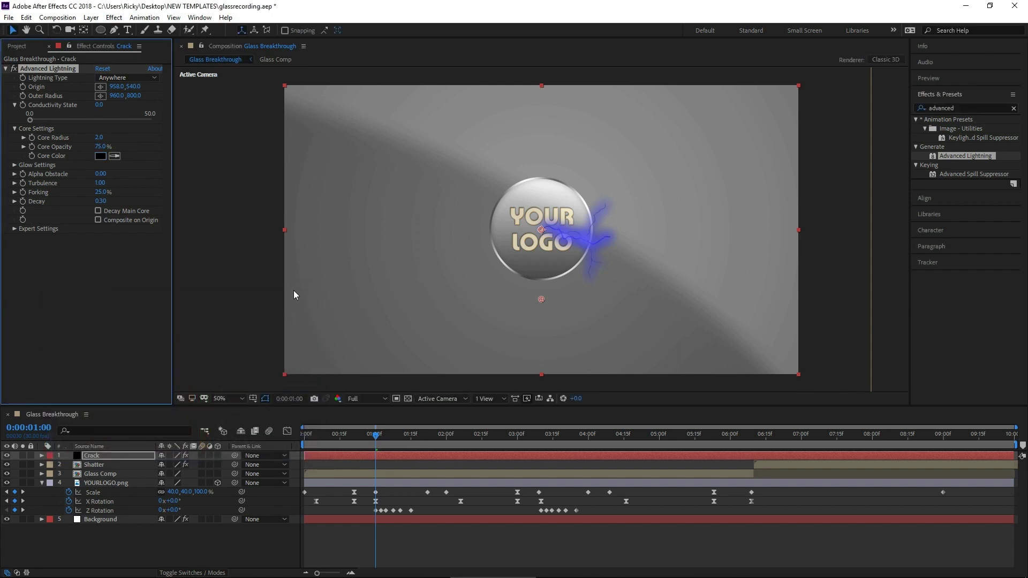
Set the lightning's Glow Radius to 1 and its Glow Opacity to 0%
click(15, 165)
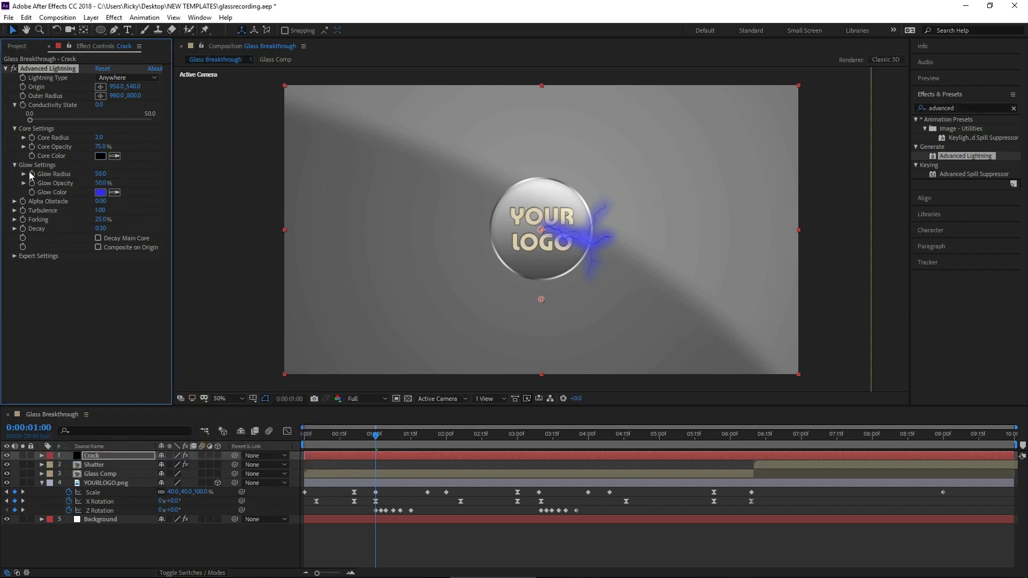
click(101, 174)
text(1)
click(101, 183)
text(0)
key(Return)
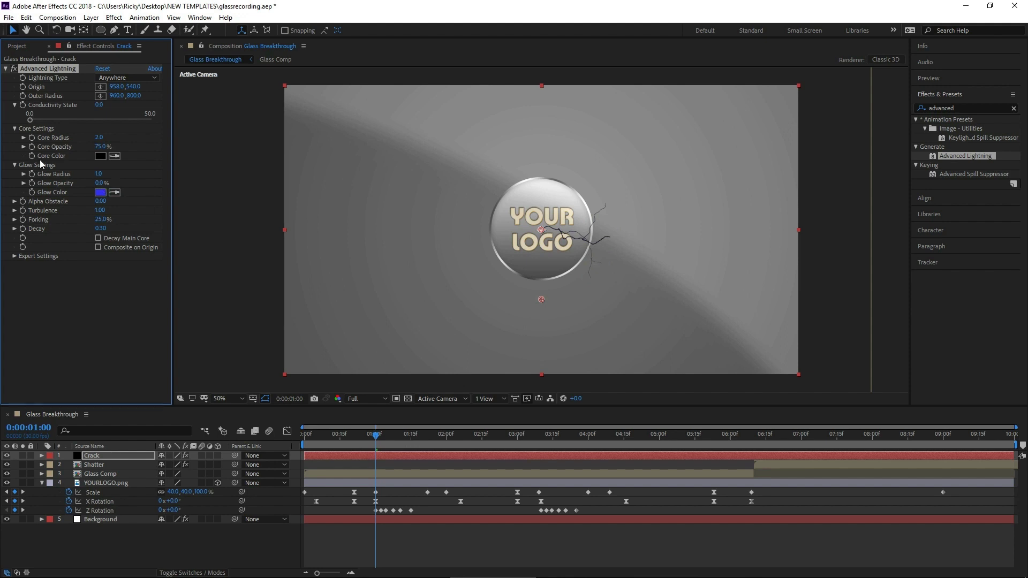
Raise the lightning's Forking to 56.8% and its Decay to 2.46
click(15, 220)
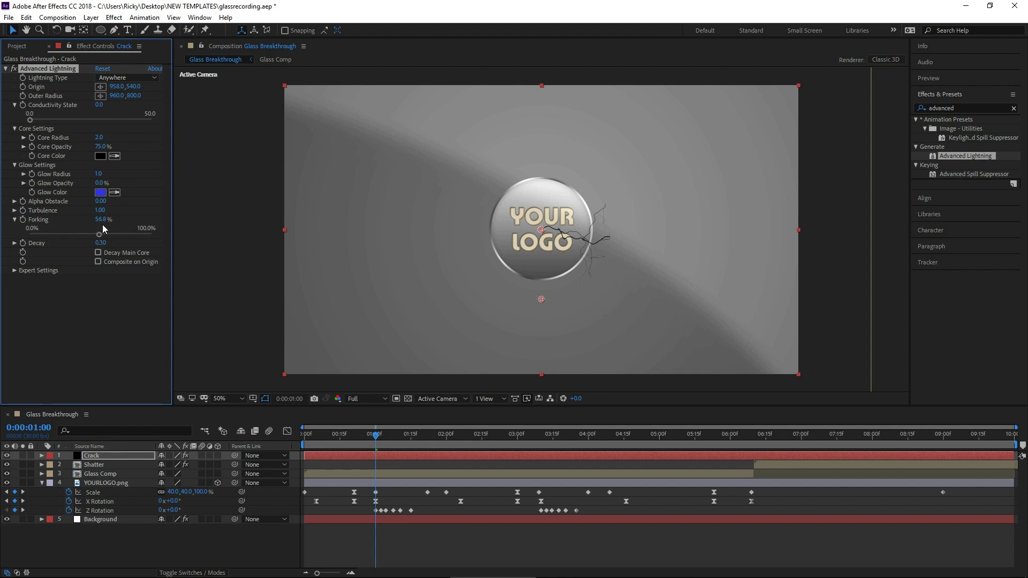
click(14, 220)
drag(97, 229, 217, 232)
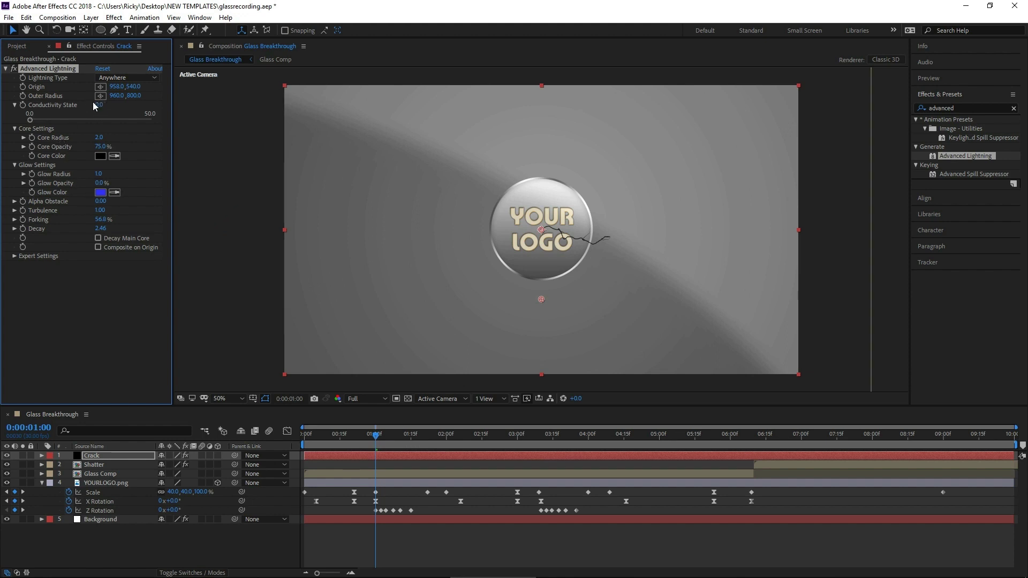
Shape the crack with a Conductivity State of 12.6, Decay of 0.35 and Complexity of 4
drag(96, 105, 128, 113)
drag(100, 228, 135, 230)
click(15, 256)
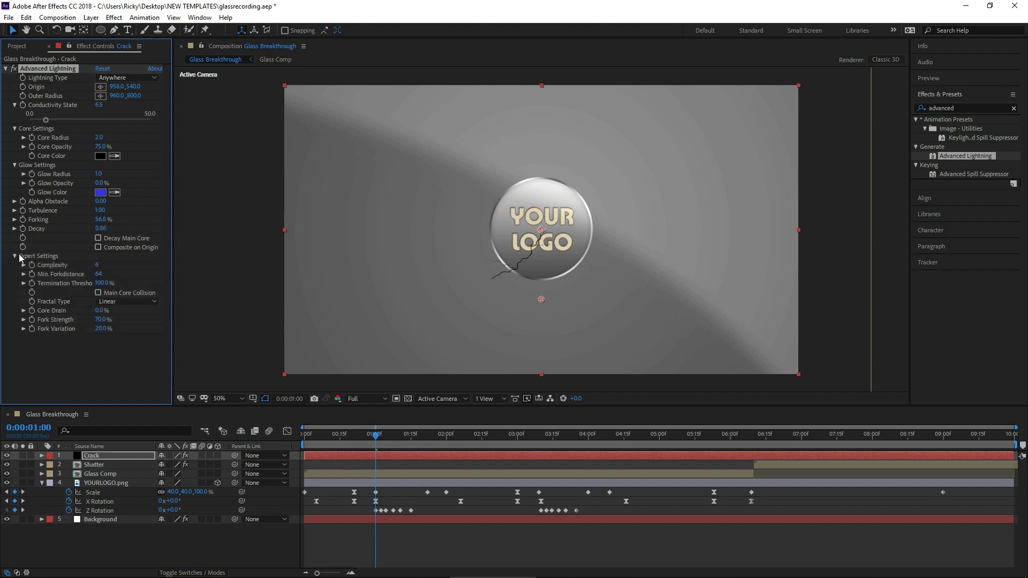
drag(97, 264, 92, 266)
drag(100, 228, 75, 231)
drag(45, 117, 60, 128)
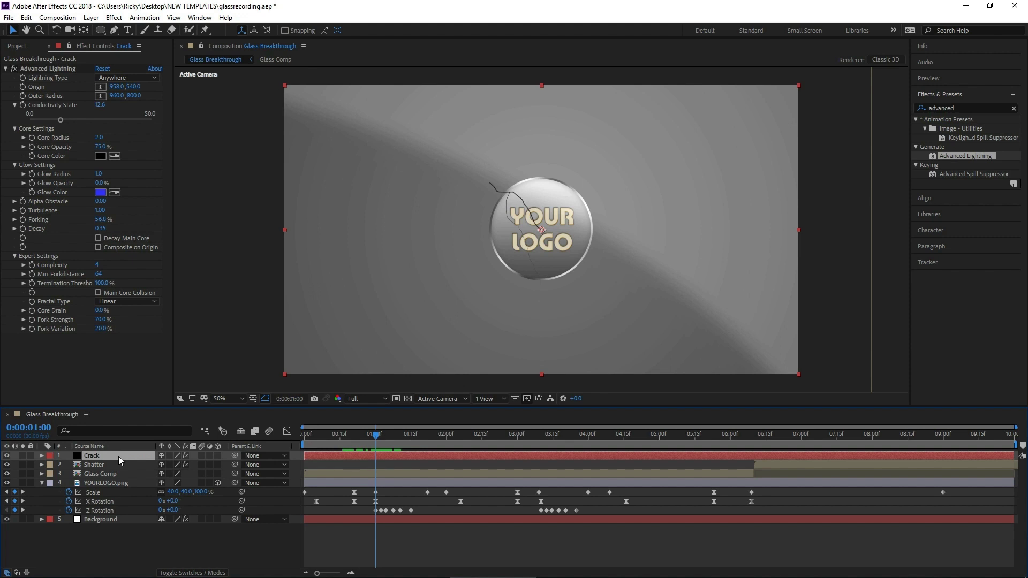
Duplicate the Crack layer four times and set the topmost copy's Conductivity State to 13.4
key(ctrl+d)
key(ctrl+d)
key(ctrl+d)
key(ctrl+d)
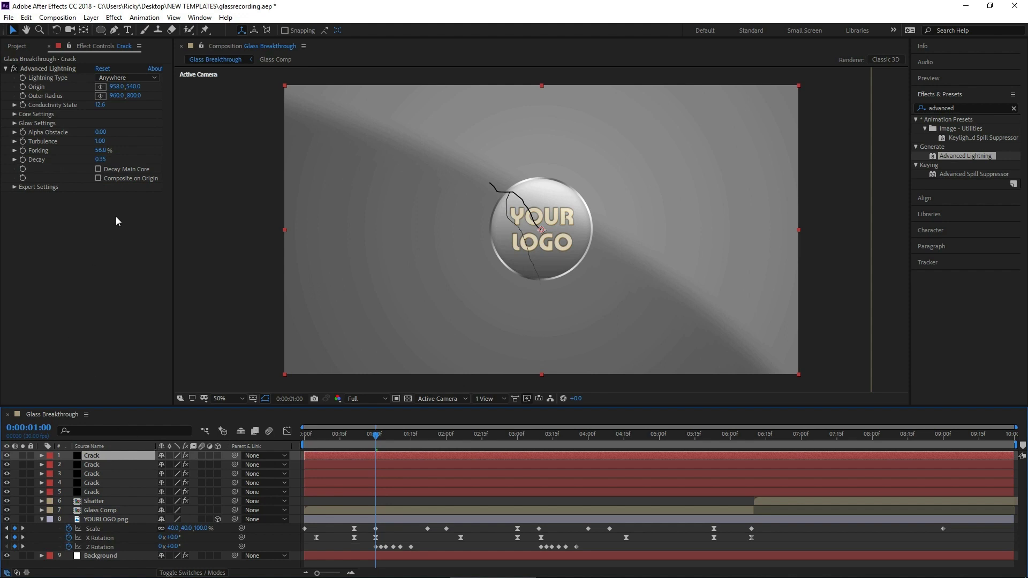
drag(97, 106, 102, 109)
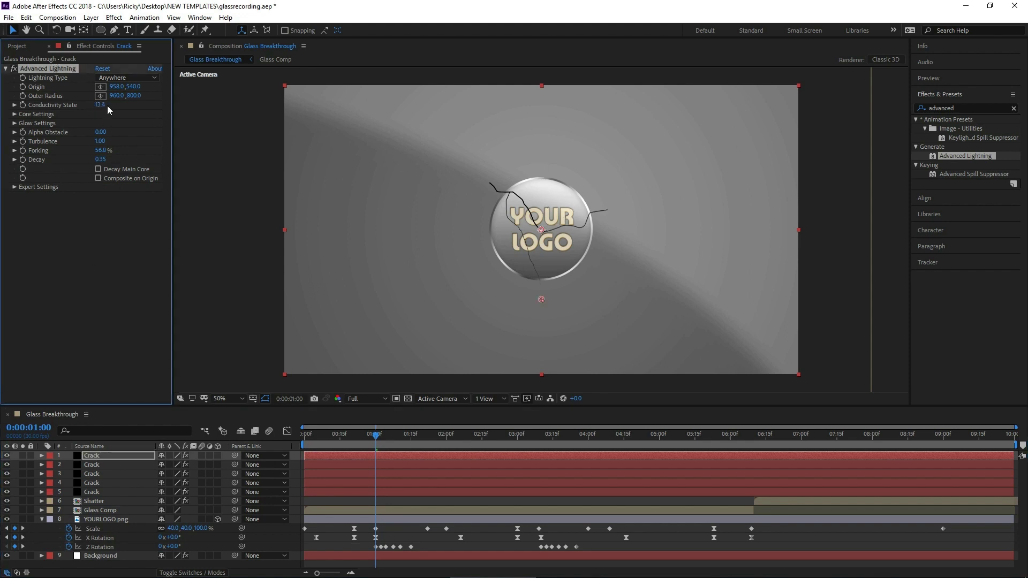
On the second Crack layer, set Conductivity State to 16.8, Decay to 0.76 and Forking to about 88%
click(108, 465)
drag(100, 106, 128, 108)
drag(102, 150, 124, 151)
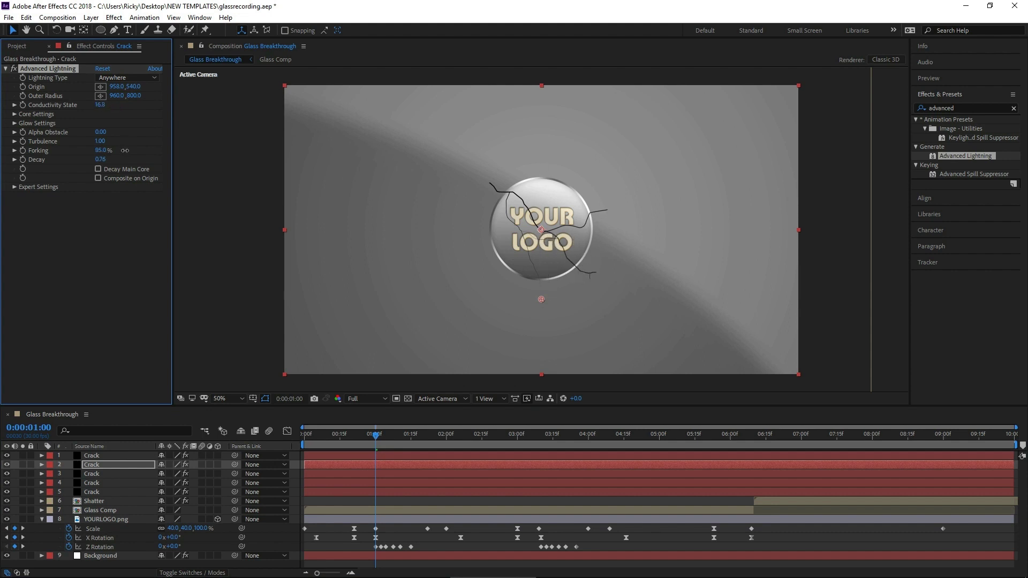
On the third Crack layer, set Conductivity State to 20.1 and reduce the Core Radius for a thinner crack
click(110, 474)
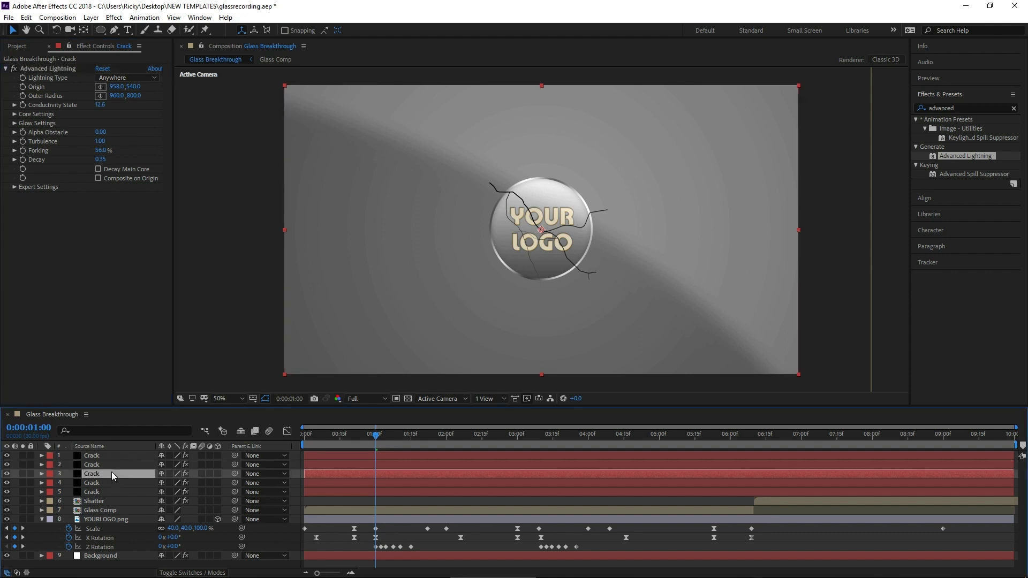
drag(103, 106, 140, 102)
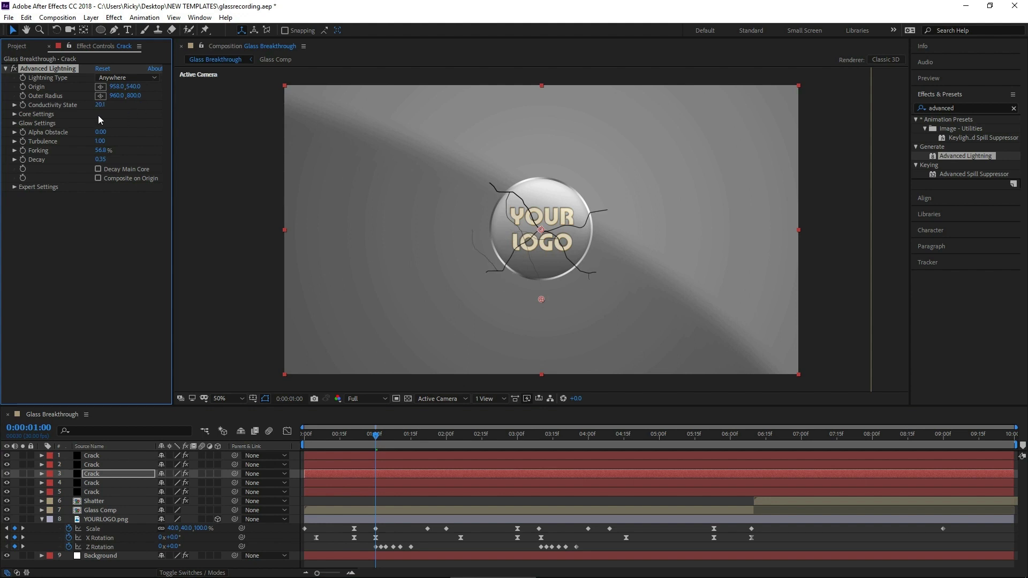
click(14, 114)
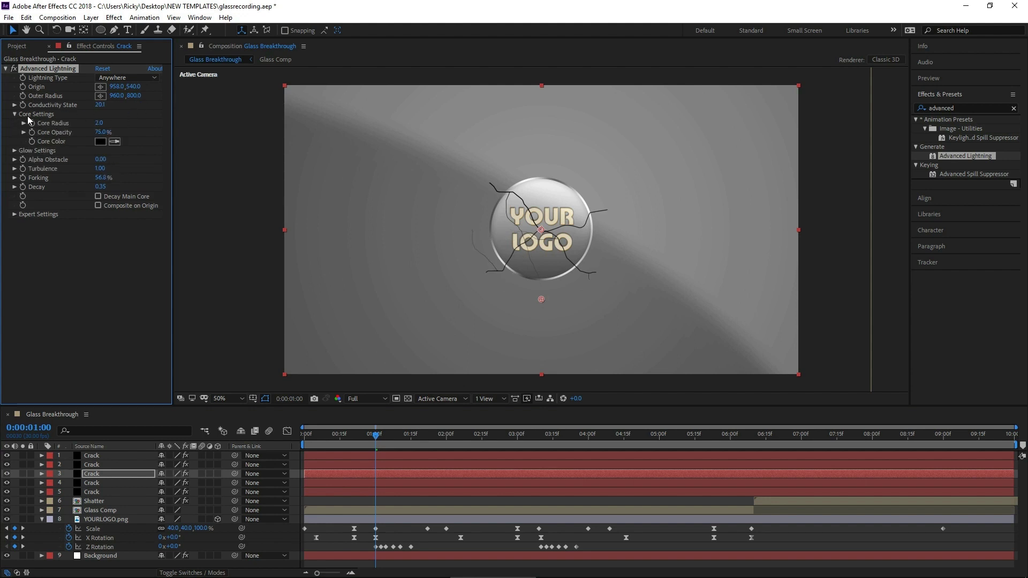
drag(97, 123, 102, 123)
Set the fourth Crack layer's Conductivity State to 21.0 and preview the animation from the beginning
click(114, 484)
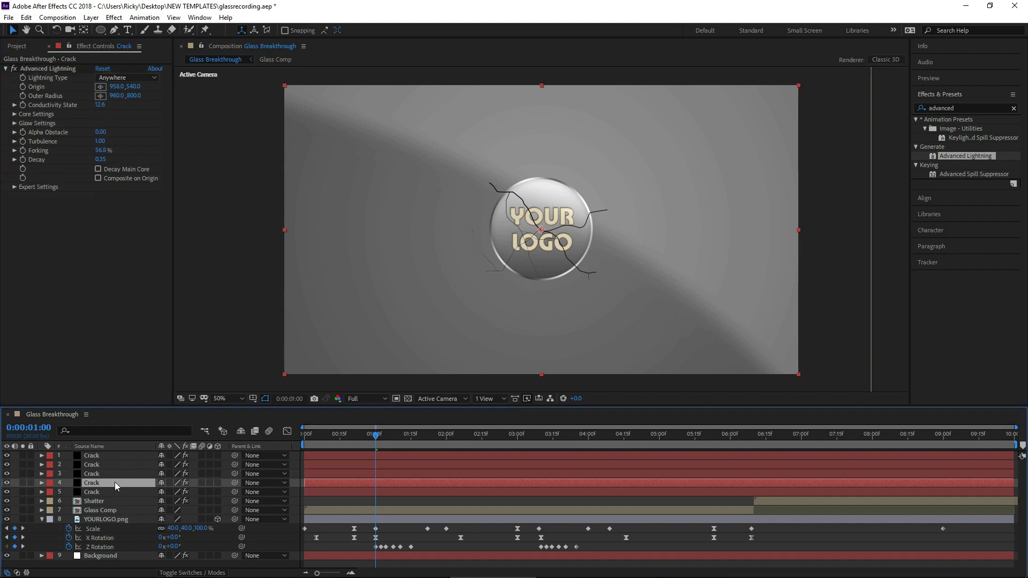
drag(99, 106, 146, 105)
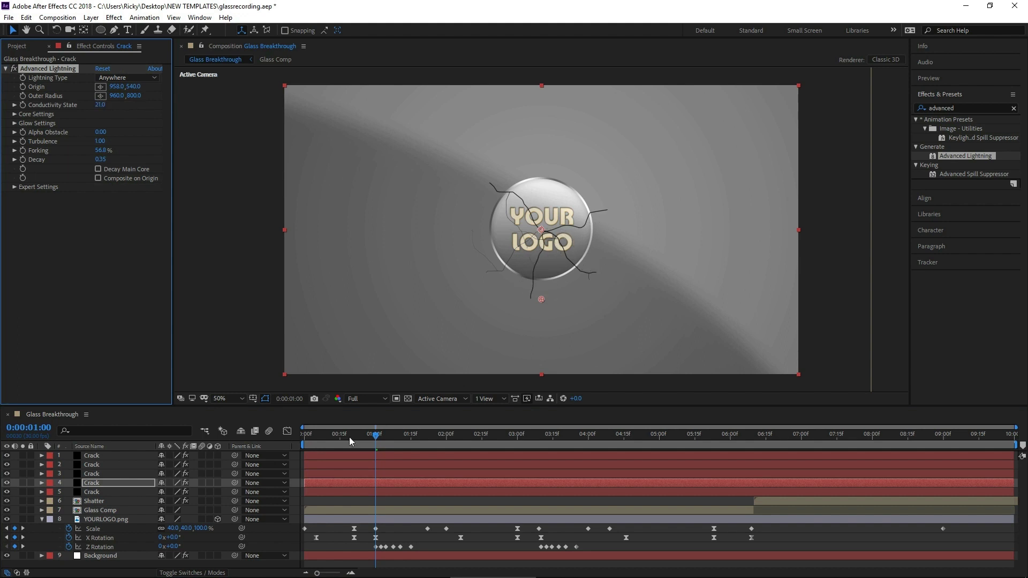
drag(349, 436, 300, 438)
key(space)
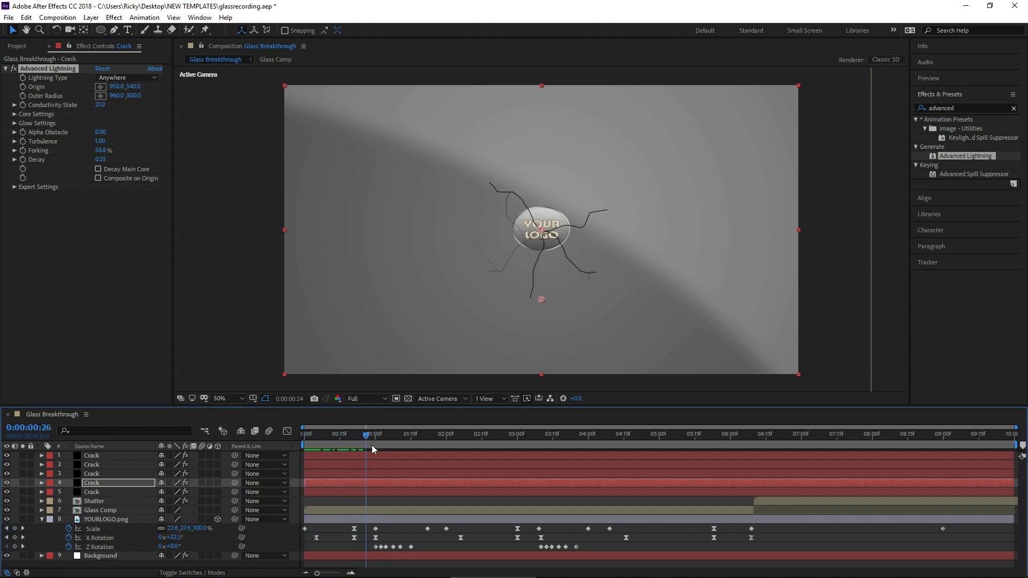
Shift all five Crack layers in time so they start at 0:00:01:00, and preview from the beginning
drag(381, 448, 377, 448)
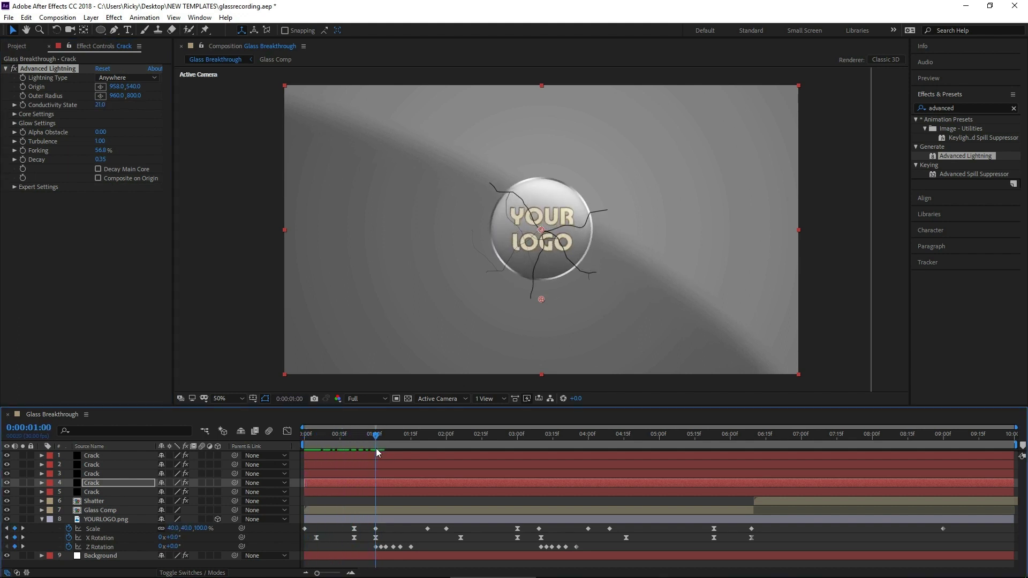
shift+click(143, 493)
shift+click(331, 454)
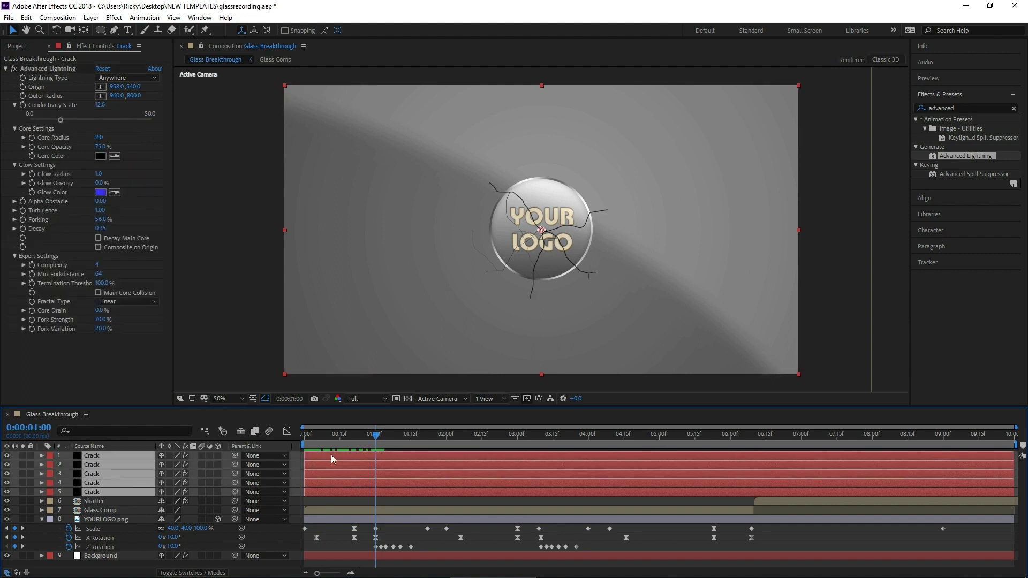
drag(316, 454, 384, 458)
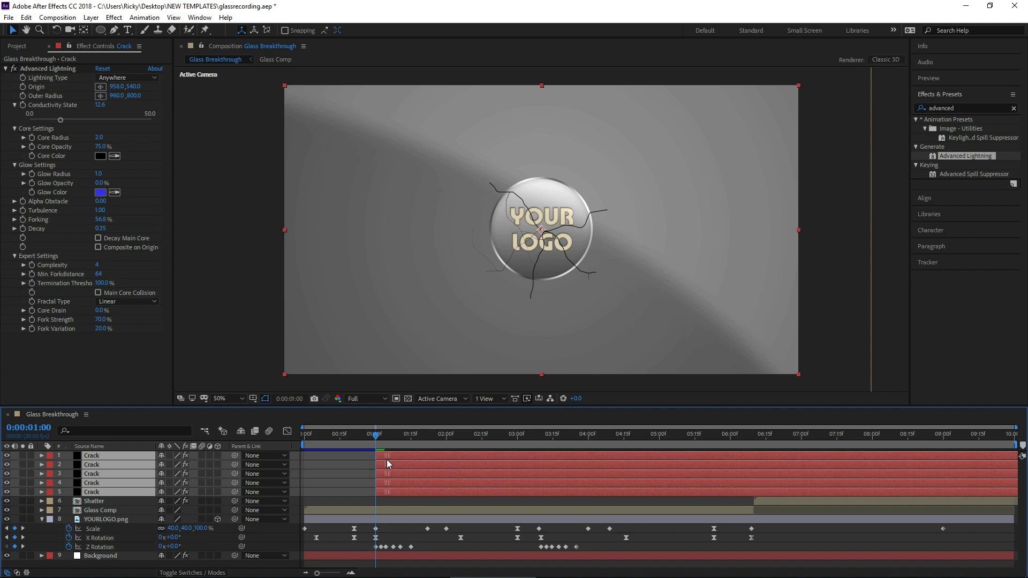
key(Home)
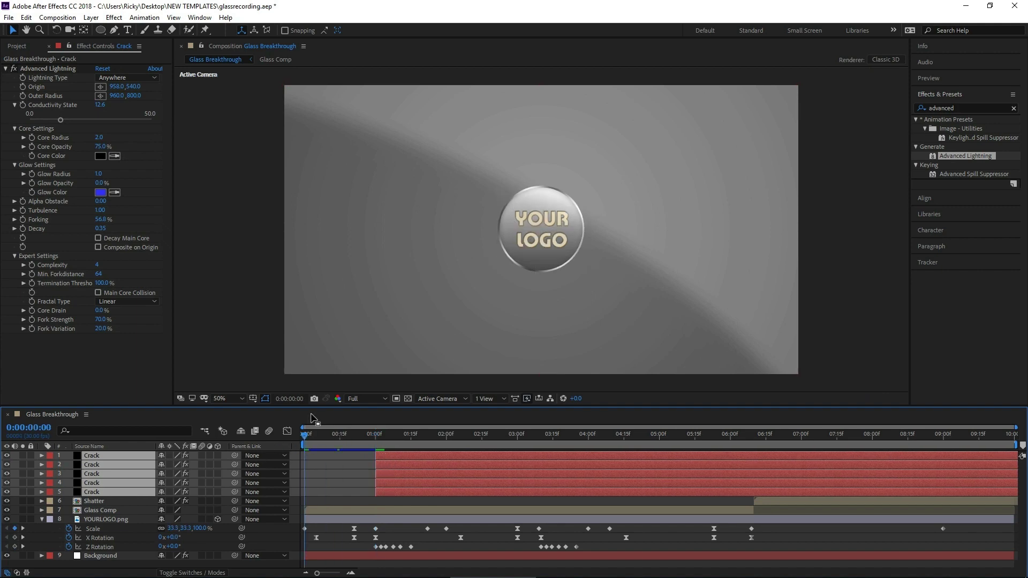
key(space)
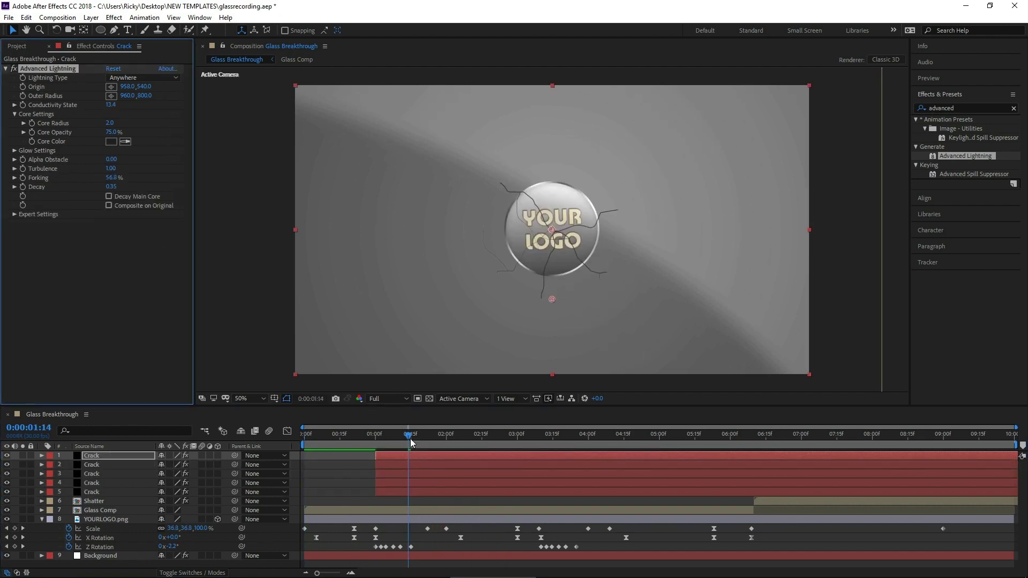
Add Outer Radius and Forking keyframes at 0:00:03:08 on all five Crack layers, keeping their current values
drag(411, 437, 538, 435)
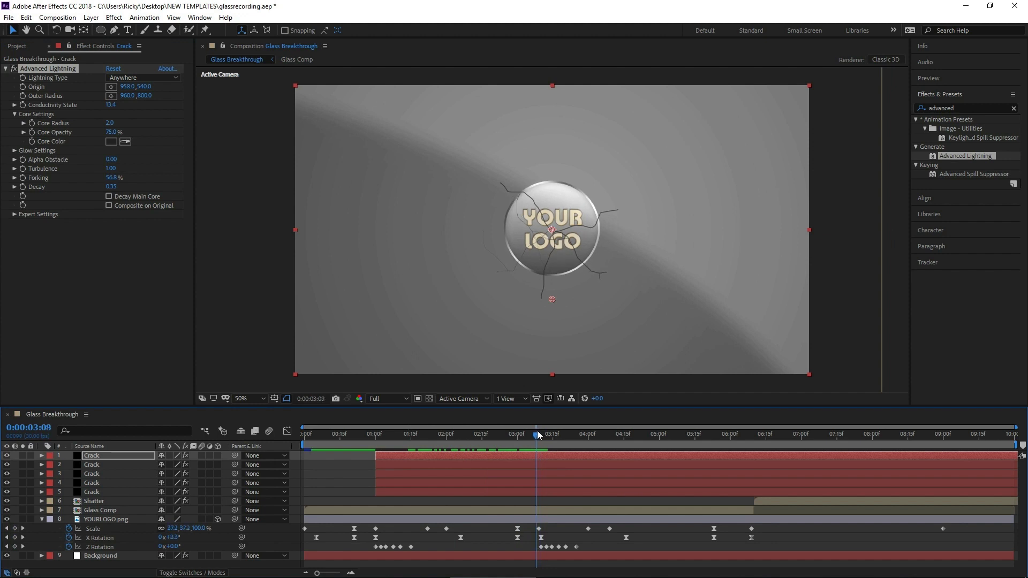
click(23, 96)
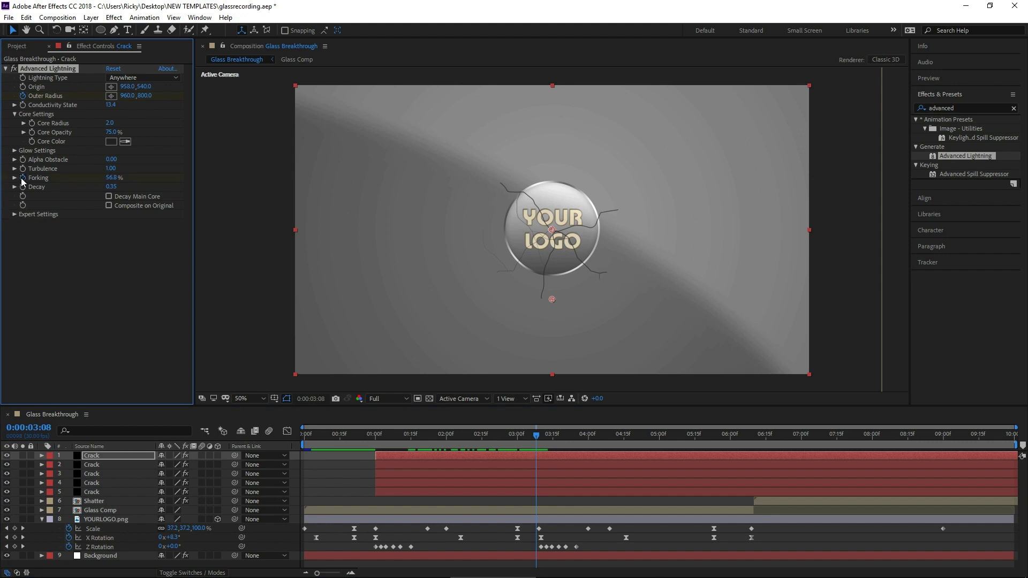
click(109, 473)
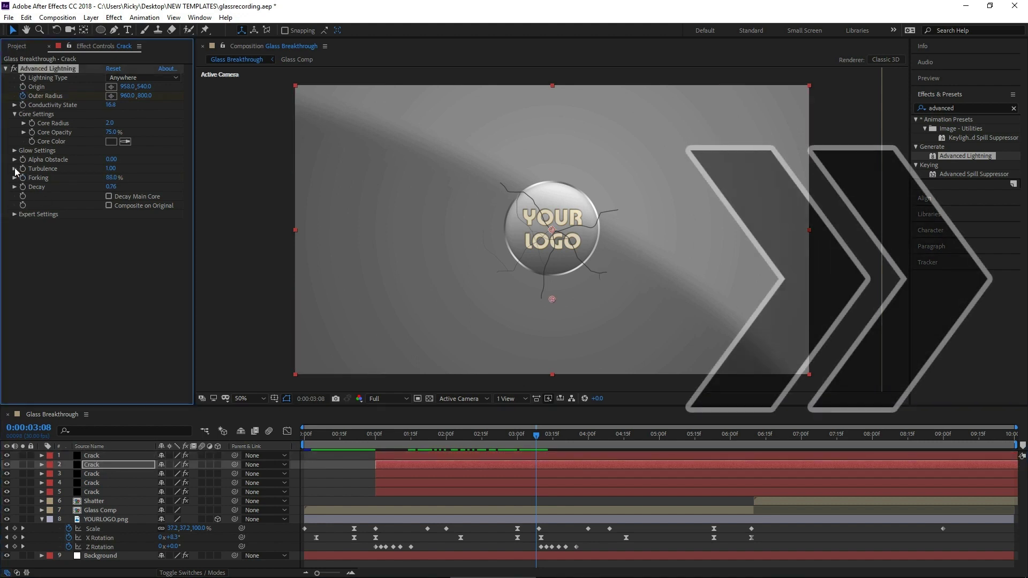
key(ctrl+Down)
key(ctrl+Down)
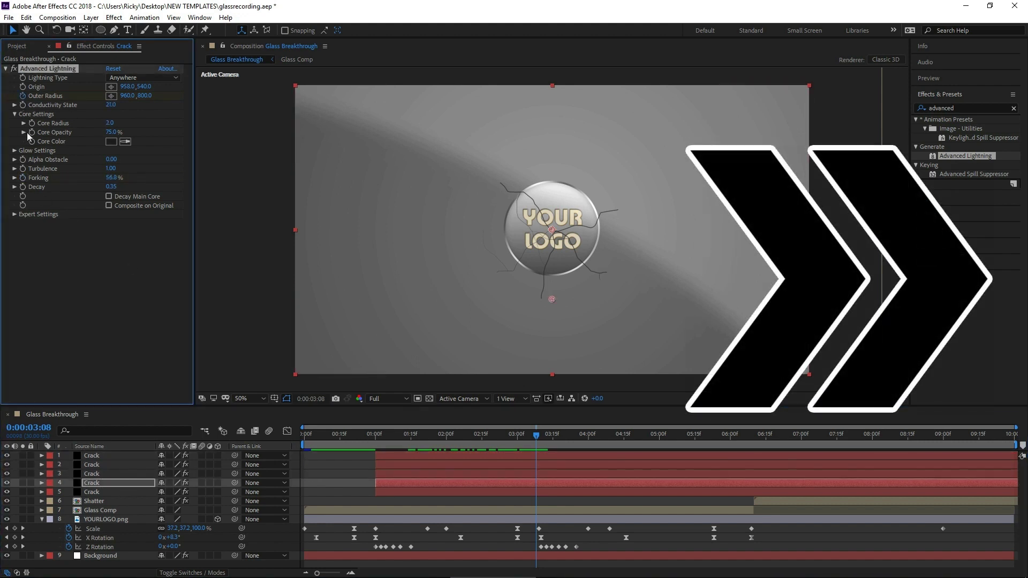
click(534, 426)
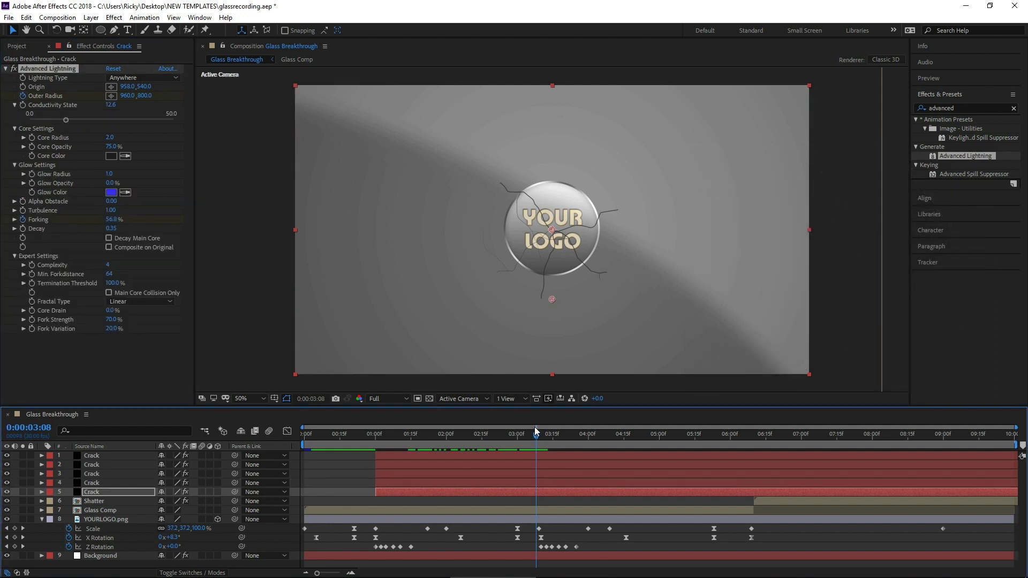
At 0:00:03:09, set the fifth Crack layer's Outer Radius to about 960, 1246 and increase its Forking
drag(538, 434, 539, 434)
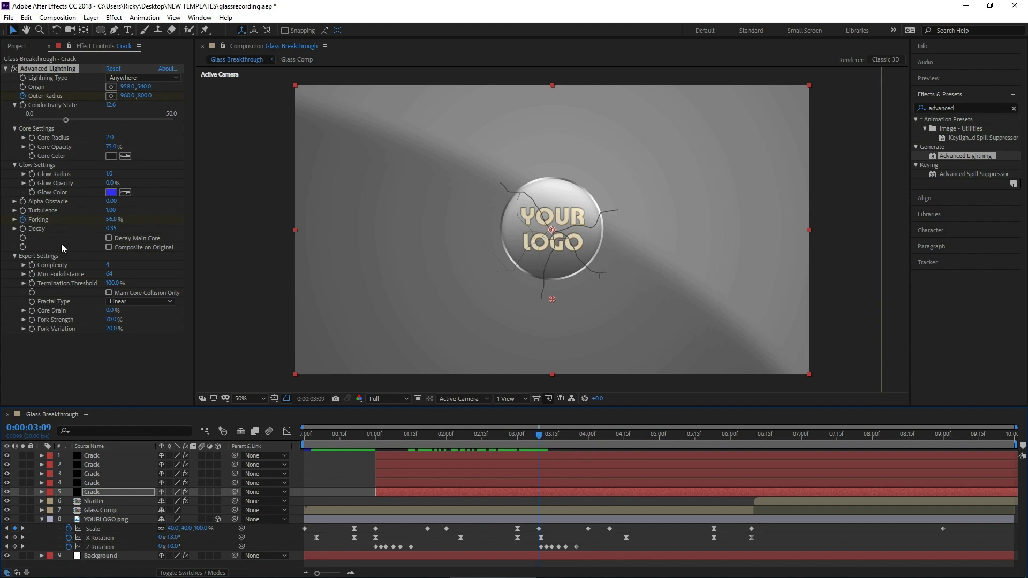
drag(144, 97, 367, 82)
drag(145, 97, 161, 98)
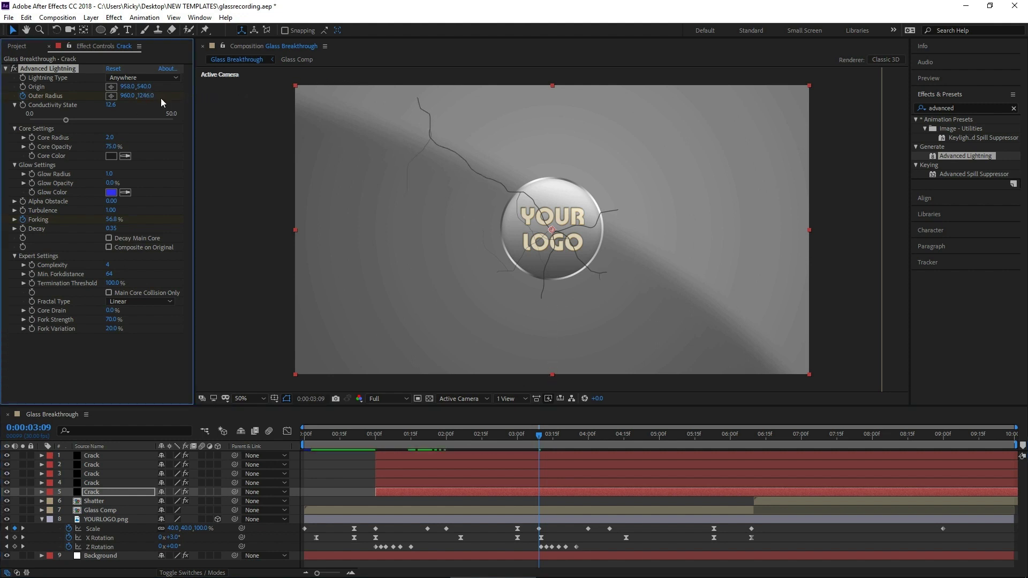
drag(114, 221, 141, 220)
At 0:00:03:09, raise the fourth Crack layer's Outer Radius and set the third's to about 960, 1468 with more Forking
click(122, 483)
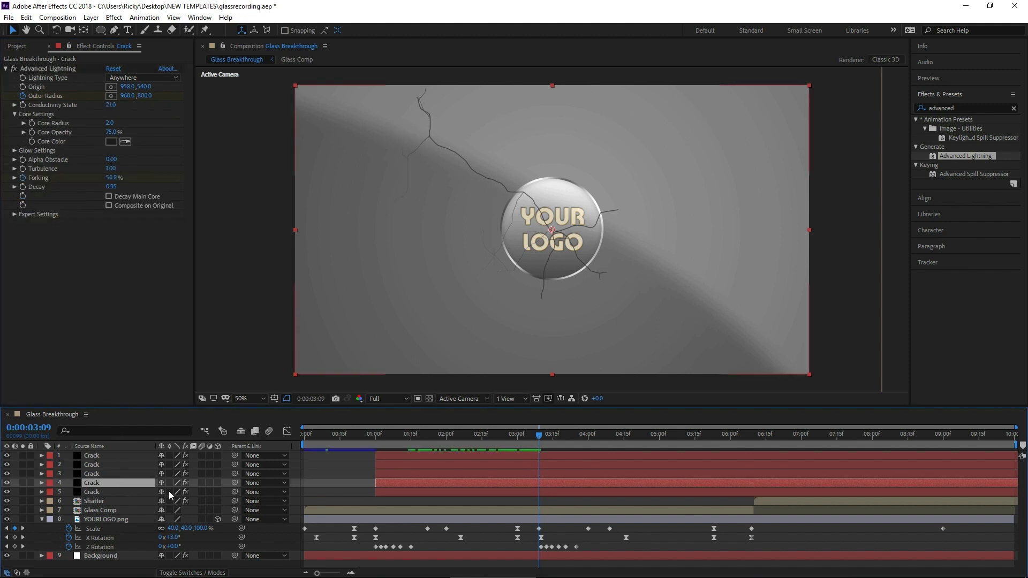
drag(145, 95, 292, 128)
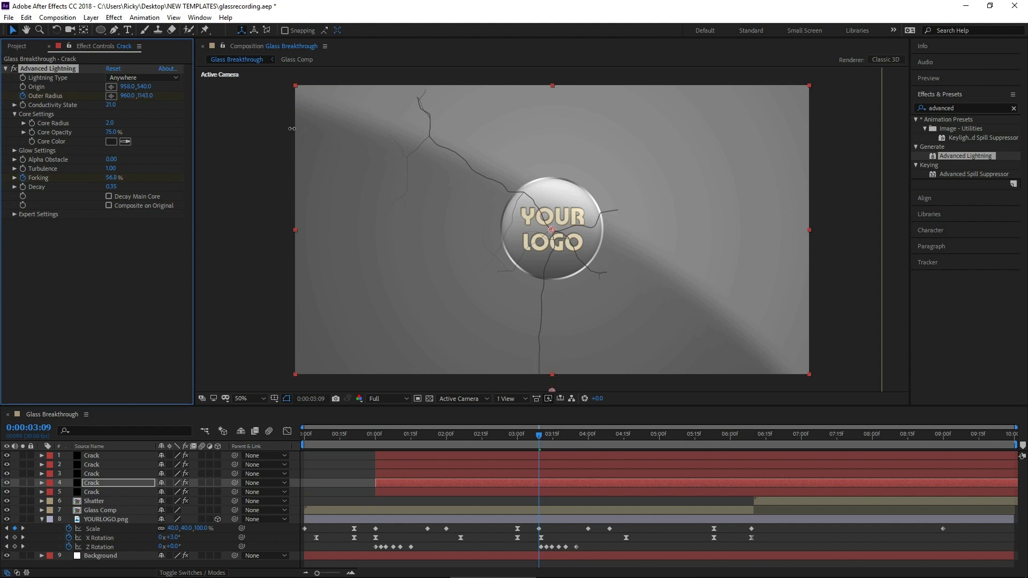
key(ctrl+Up)
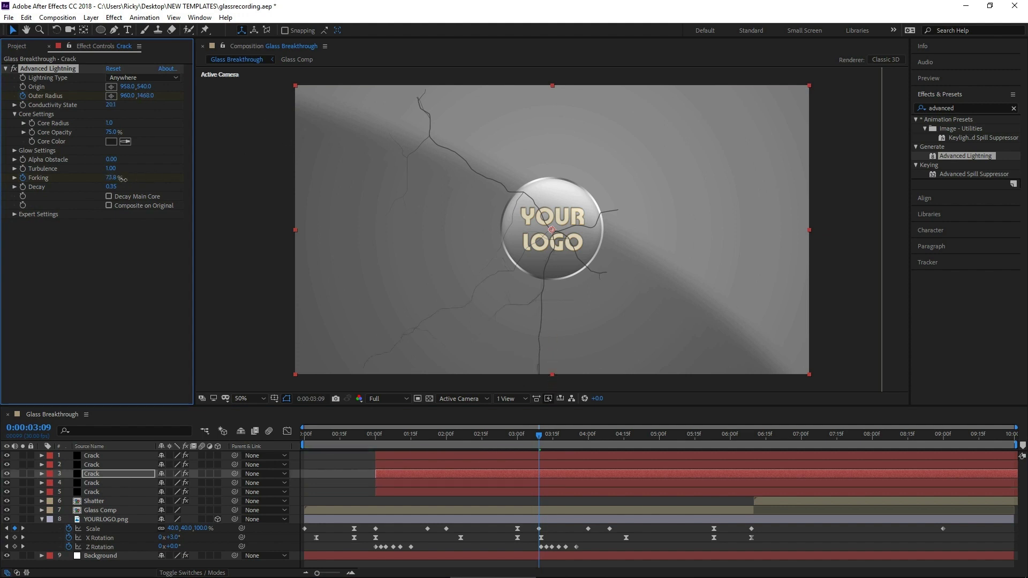
Raise the second Crack layer's Outer Radius, set the first's to about 960, 1570 with 92% Forking, and preview from the beginning
click(142, 465)
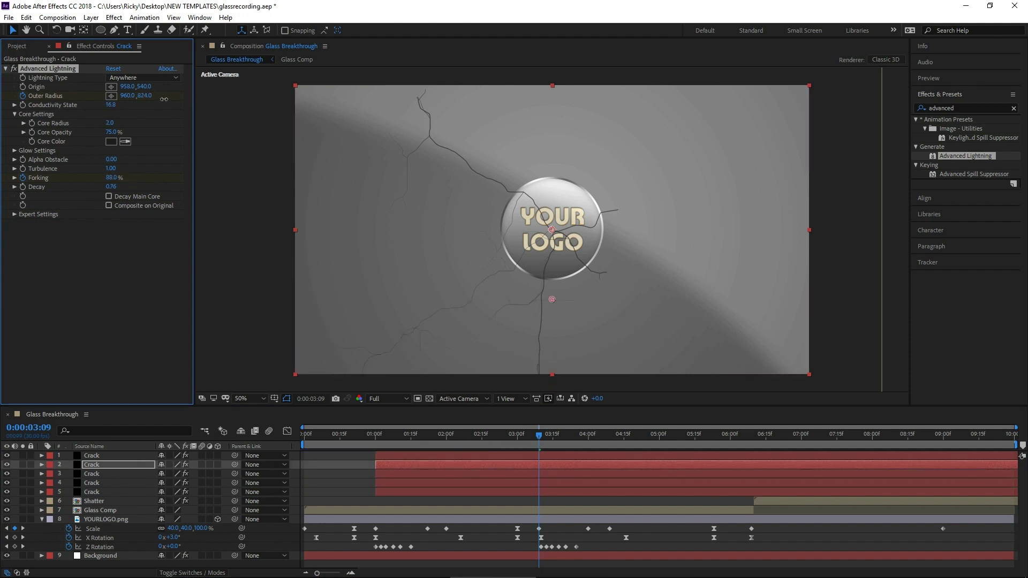
key(ctrl+Up)
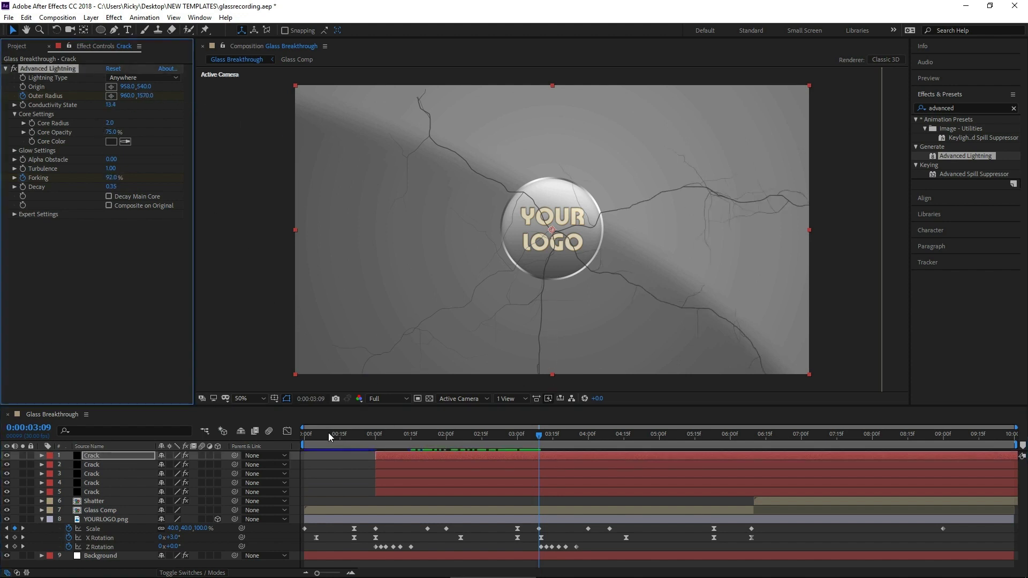
drag(329, 432, 294, 445)
key(space)
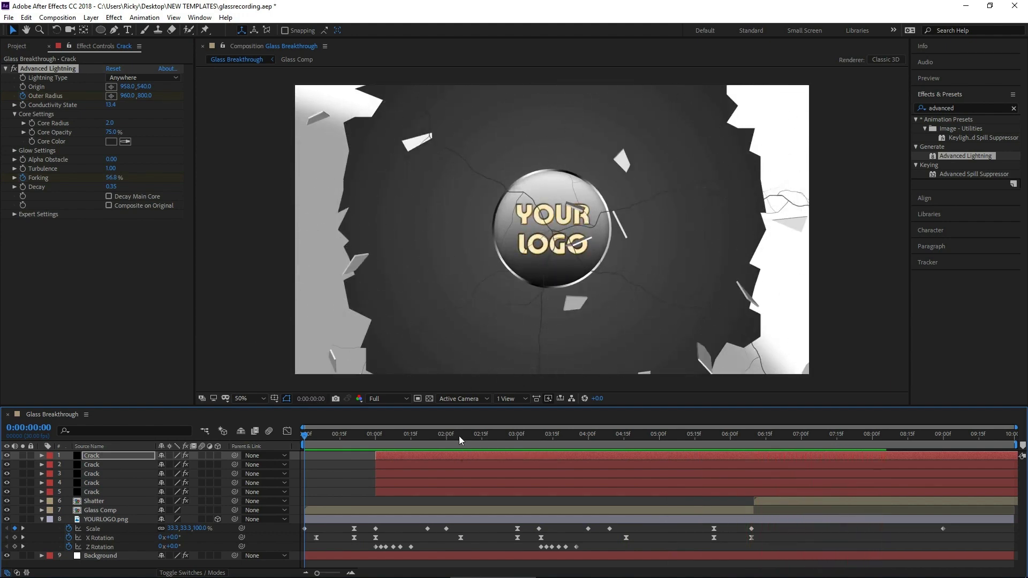
Add a 100% Opacity keyframe to all five Crack layers at 0:00:06:09, just before the glass shatters
drag(458, 436, 752, 440)
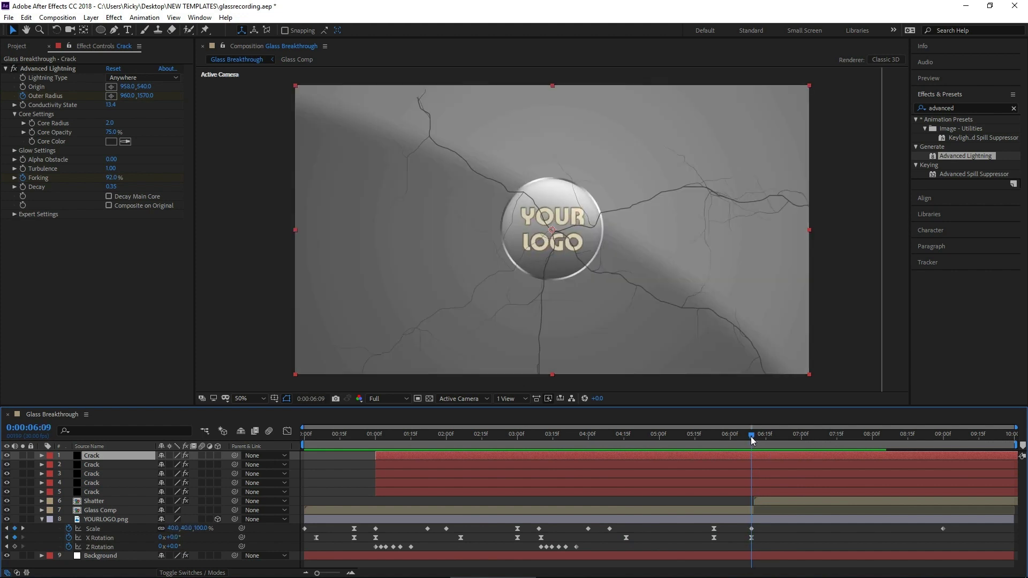
shift+click(101, 491)
key(t)
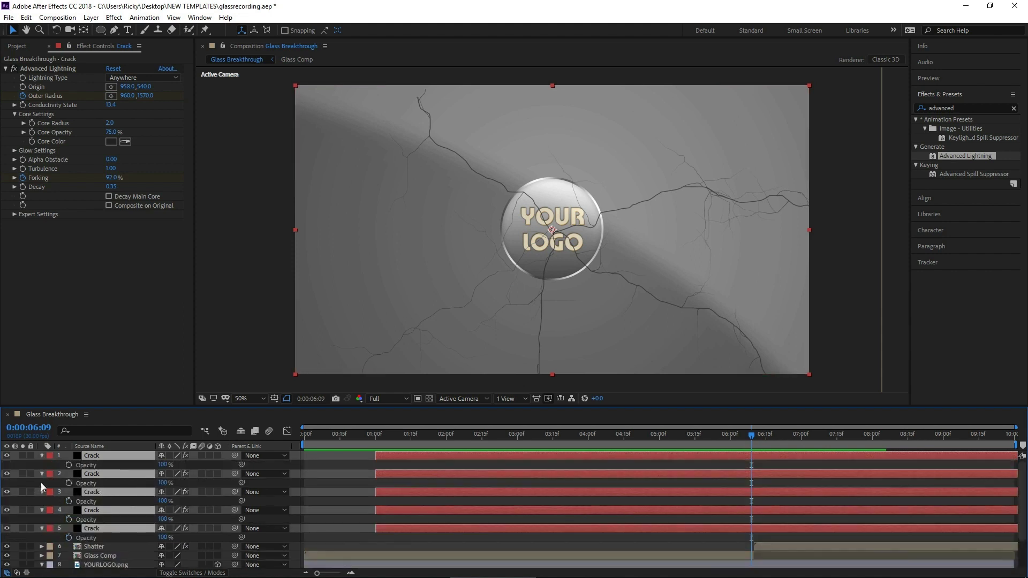
click(69, 464)
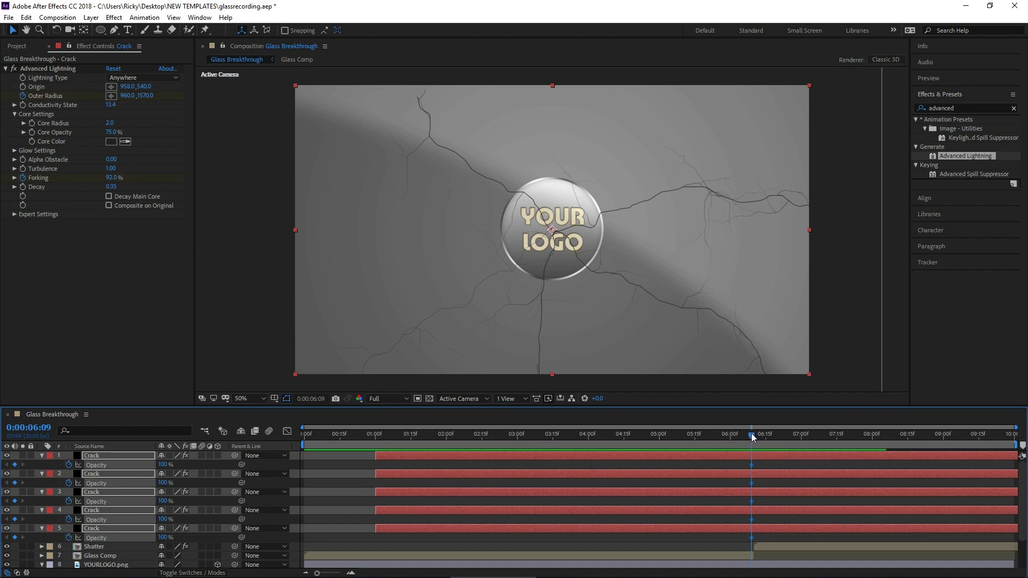
Set the Opacity of all five Crack layers to 0% at 0:00:06:10 and preview the animation from the beginning
drag(752, 436, 755, 440)
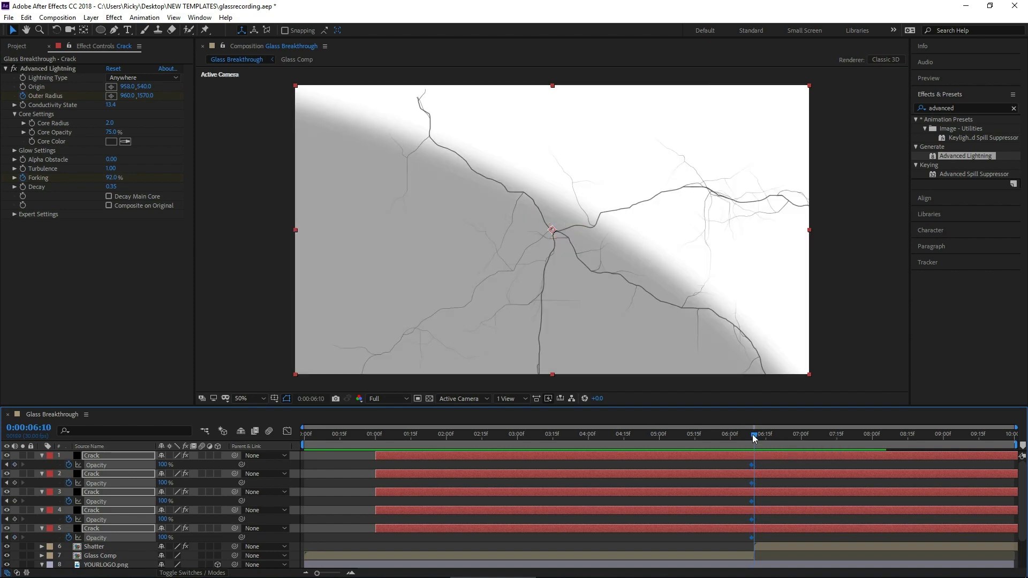
click(164, 464)
key(Return)
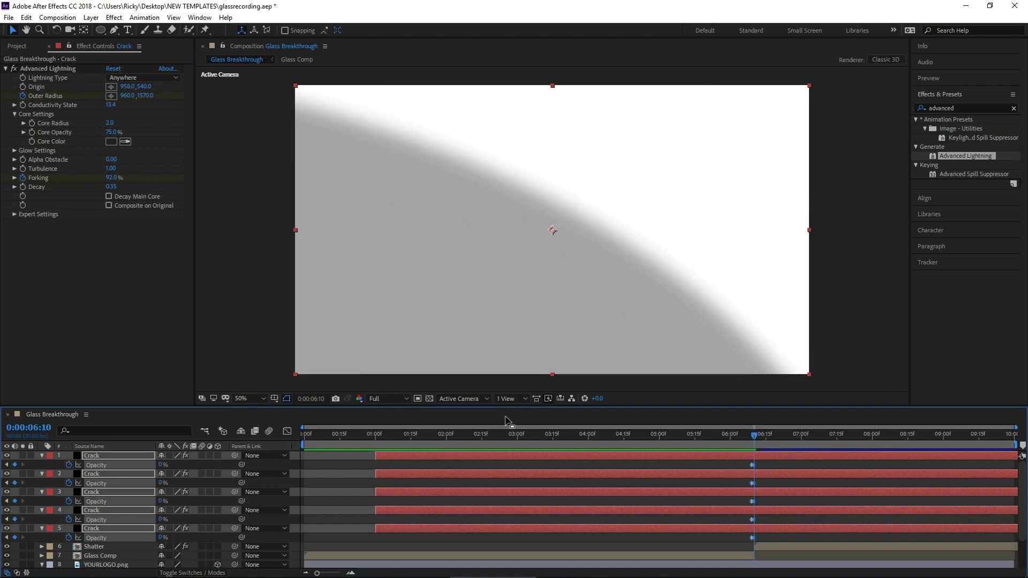
click(304, 438)
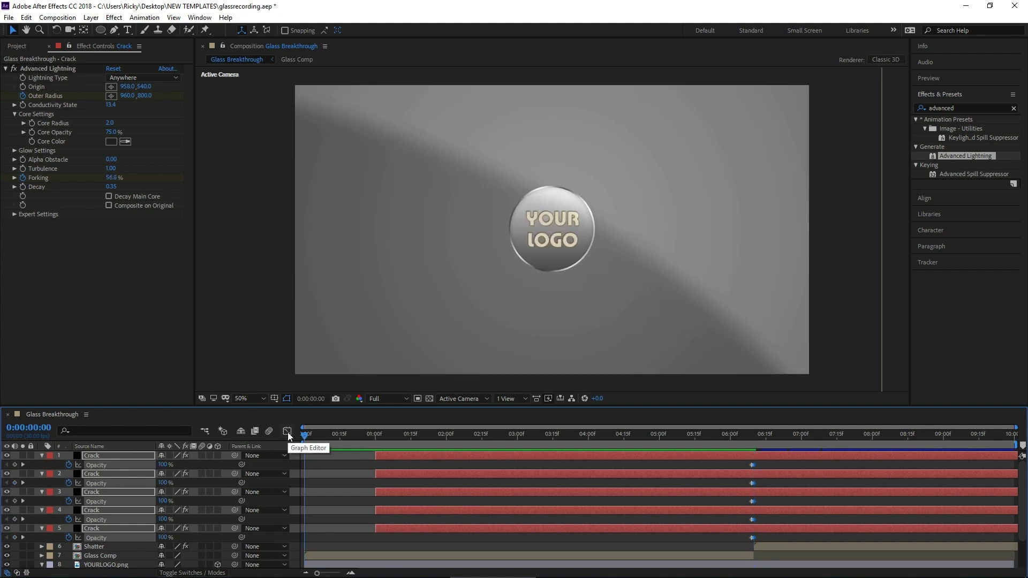
key(space)
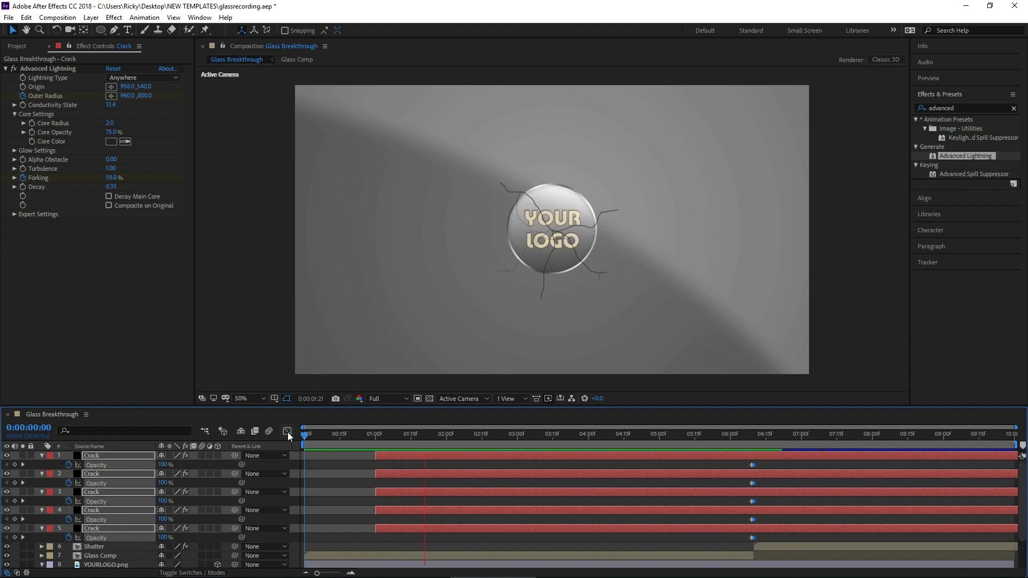